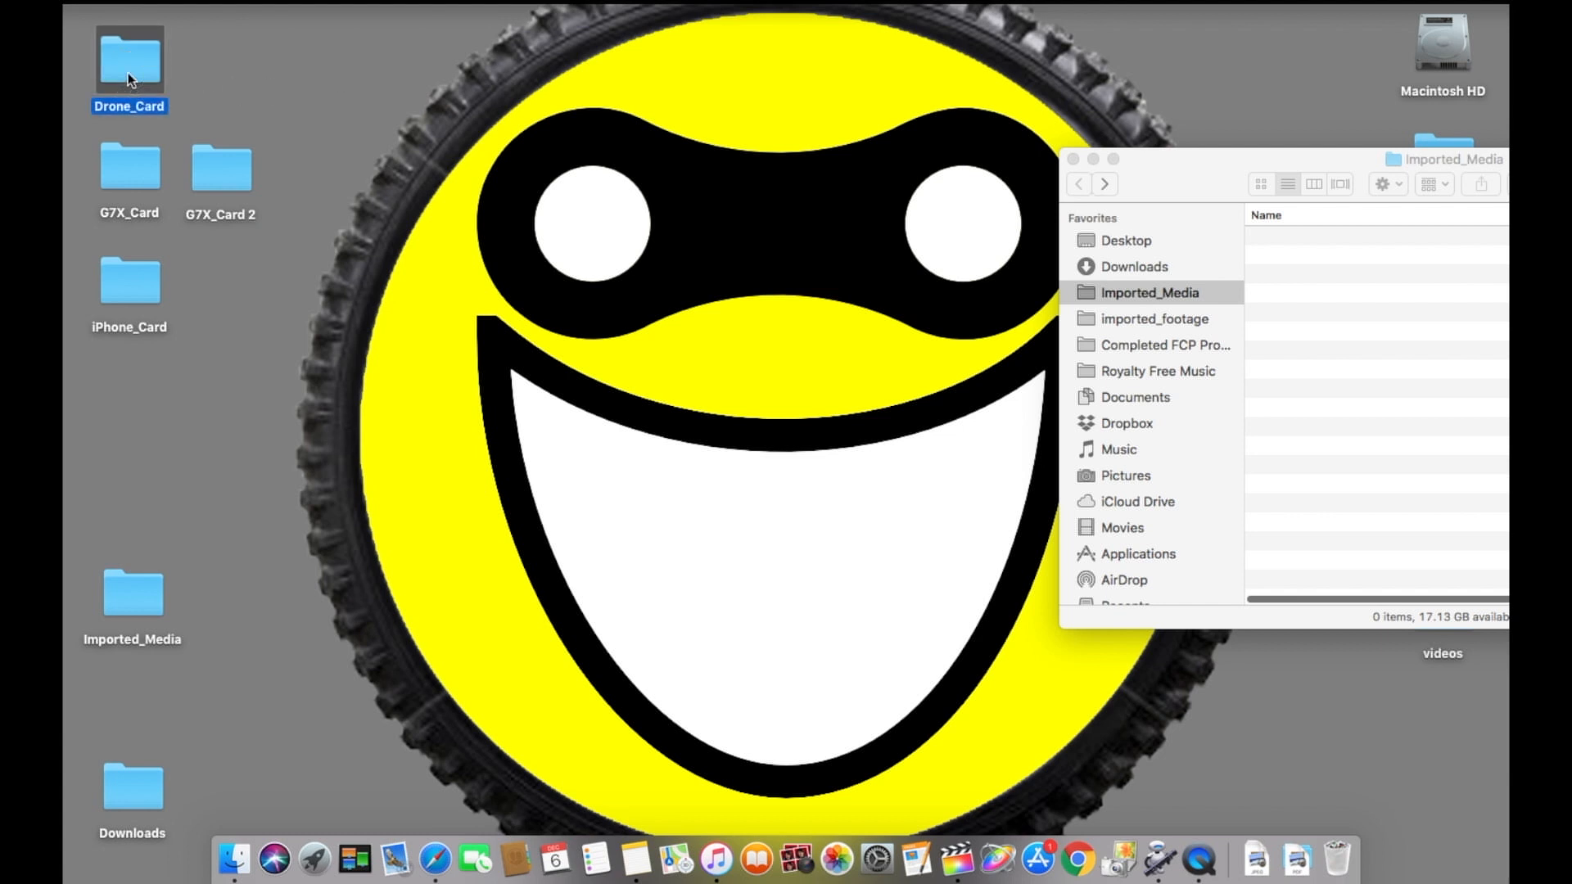
pyautogui.click(125, 175)
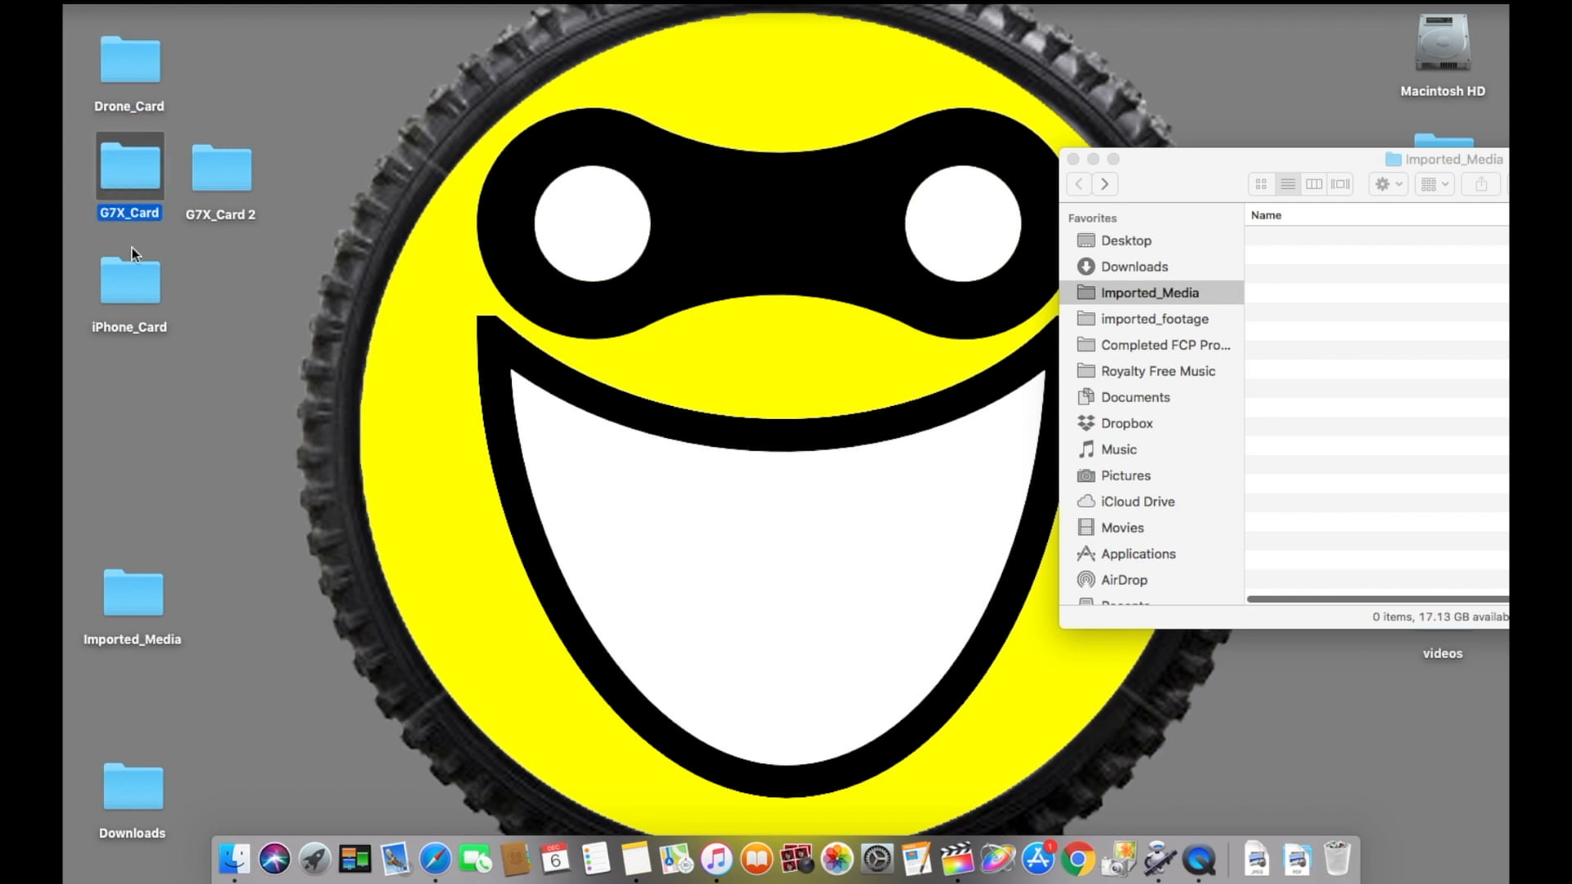
pyautogui.click(135, 293)
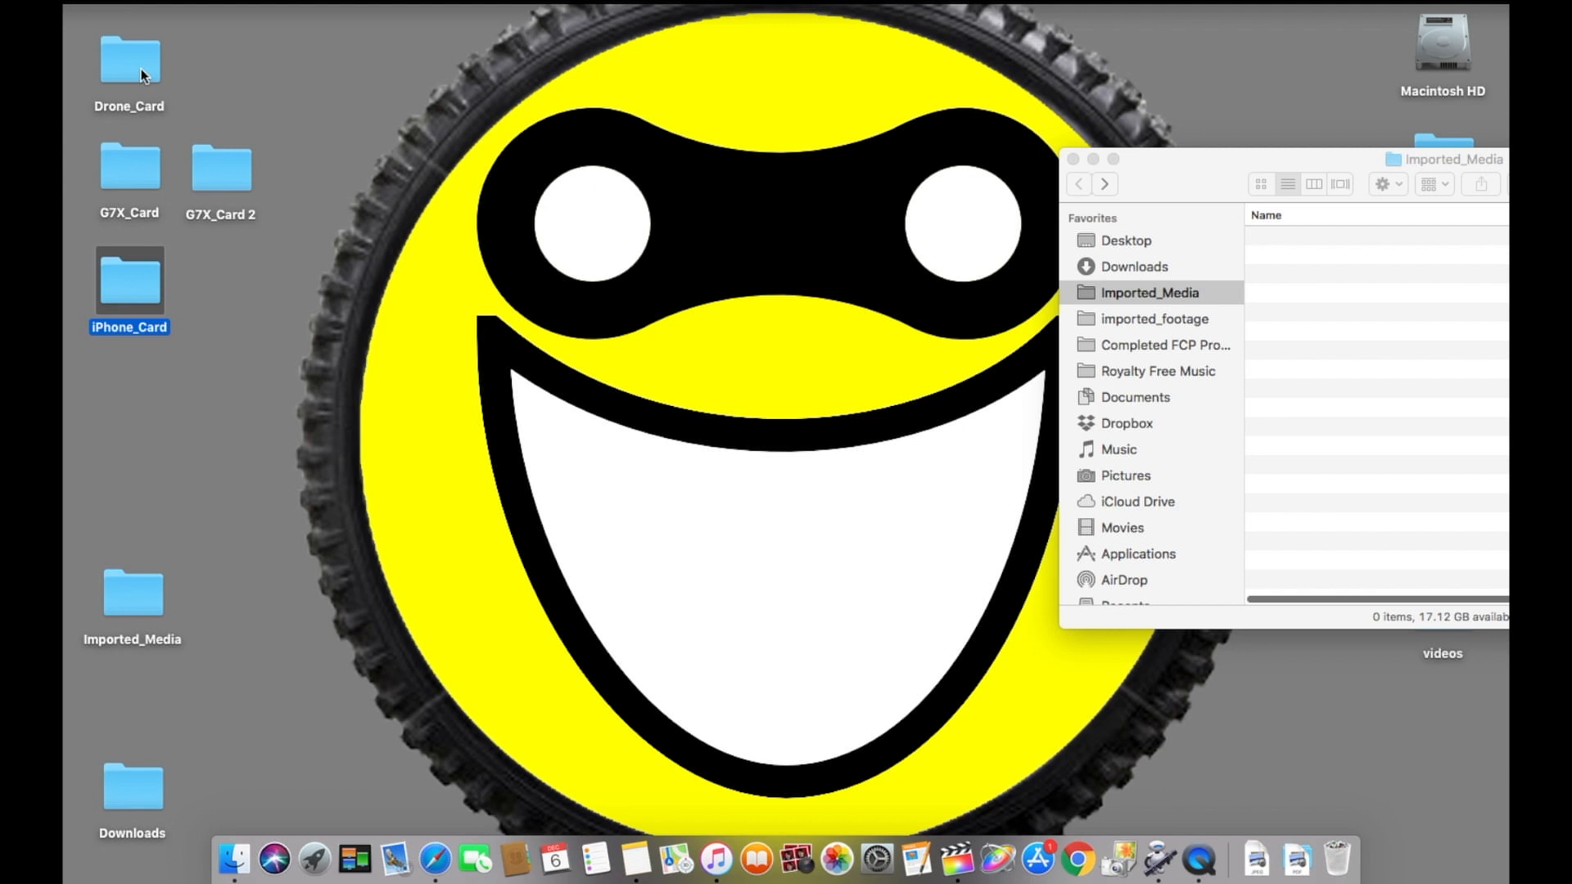
pyautogui.click(141, 599)
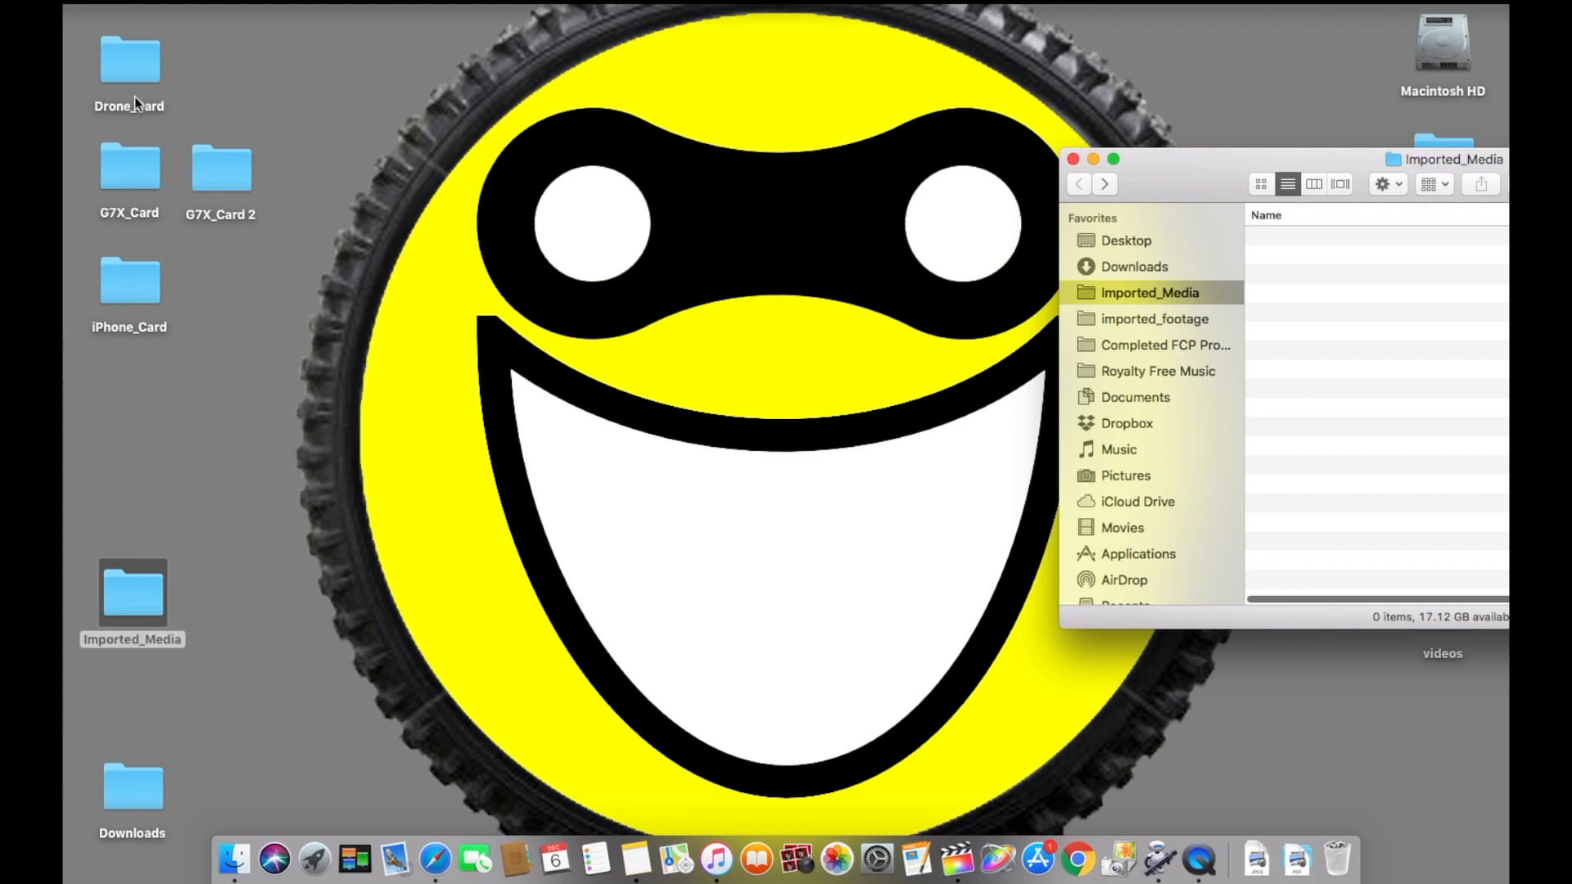
# Run the DEMO_Drone service on DJI_0048.mov from the Drone_Card folder and close that folder's window.
pyautogui.click(127, 66)
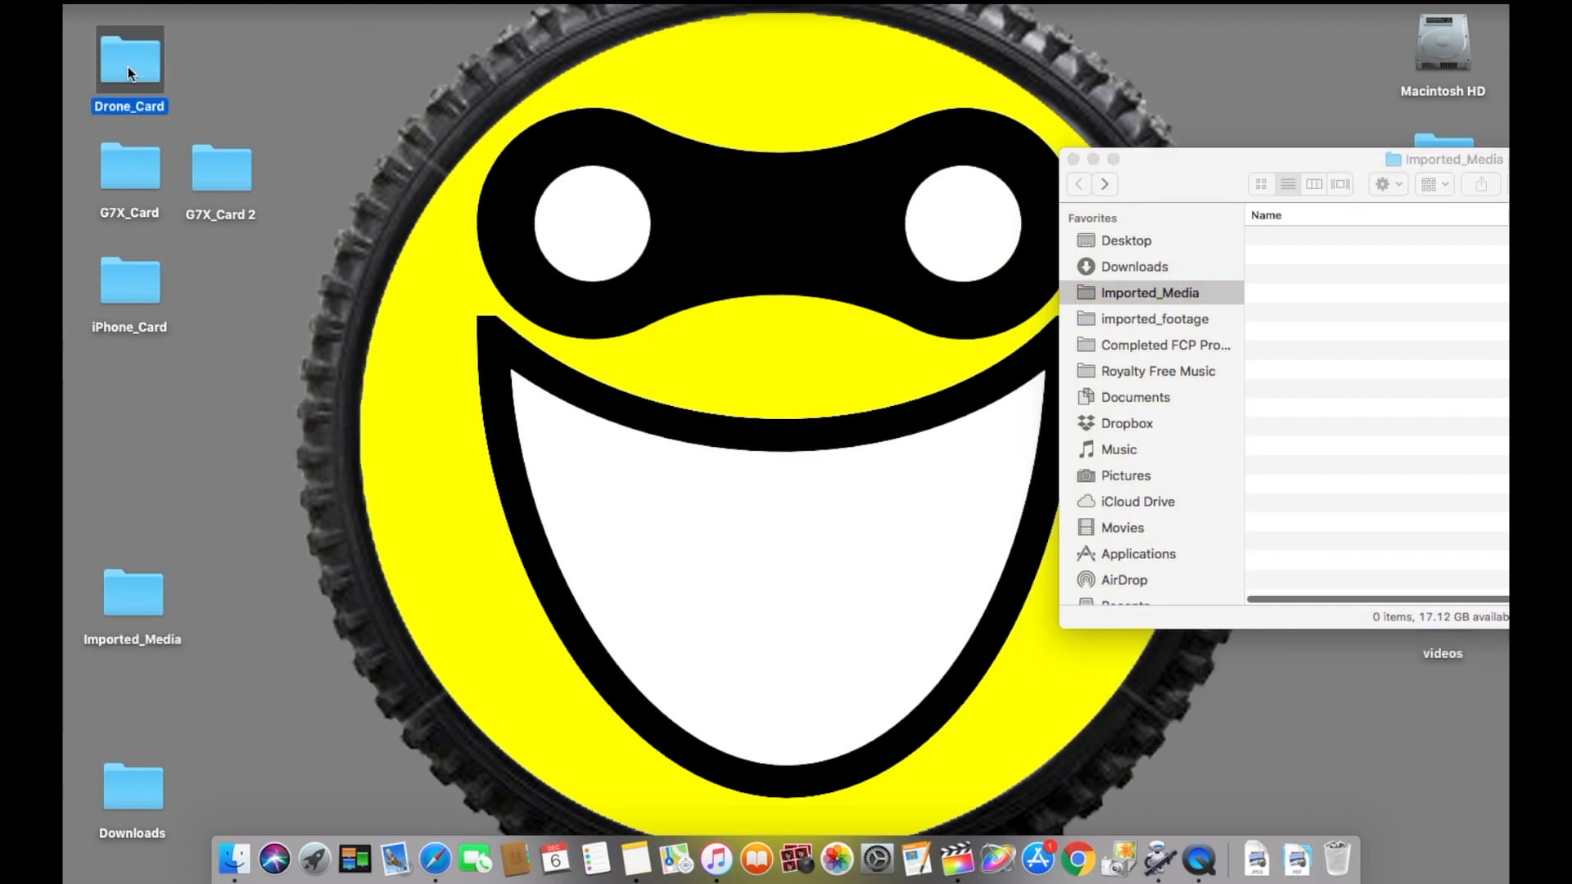
pyautogui.doubleClick(127, 66)
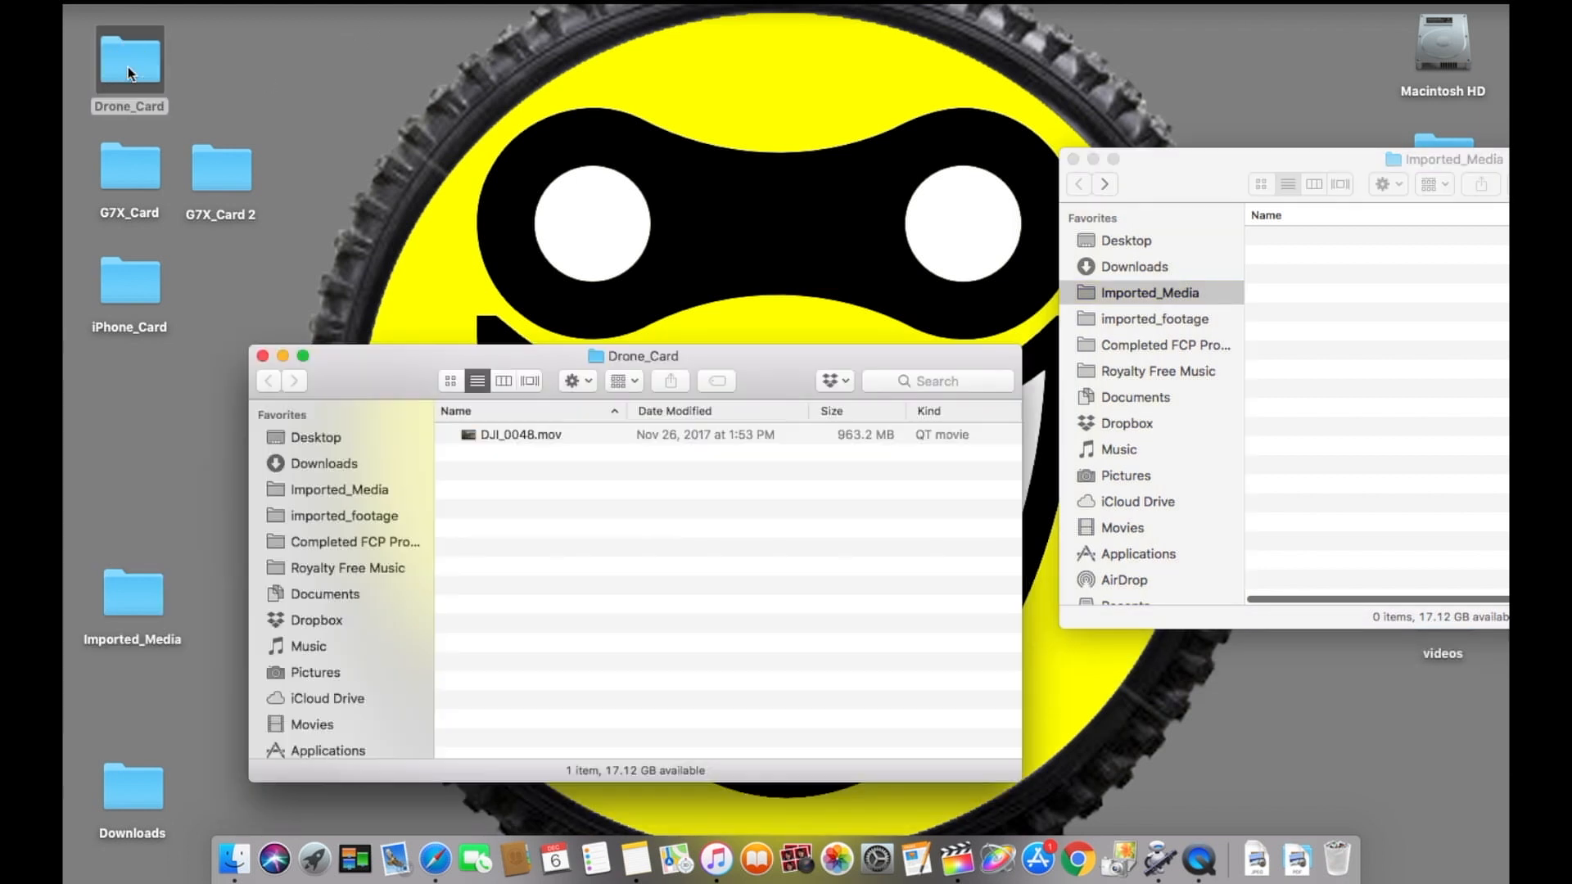
pyautogui.rightClick(498, 434)
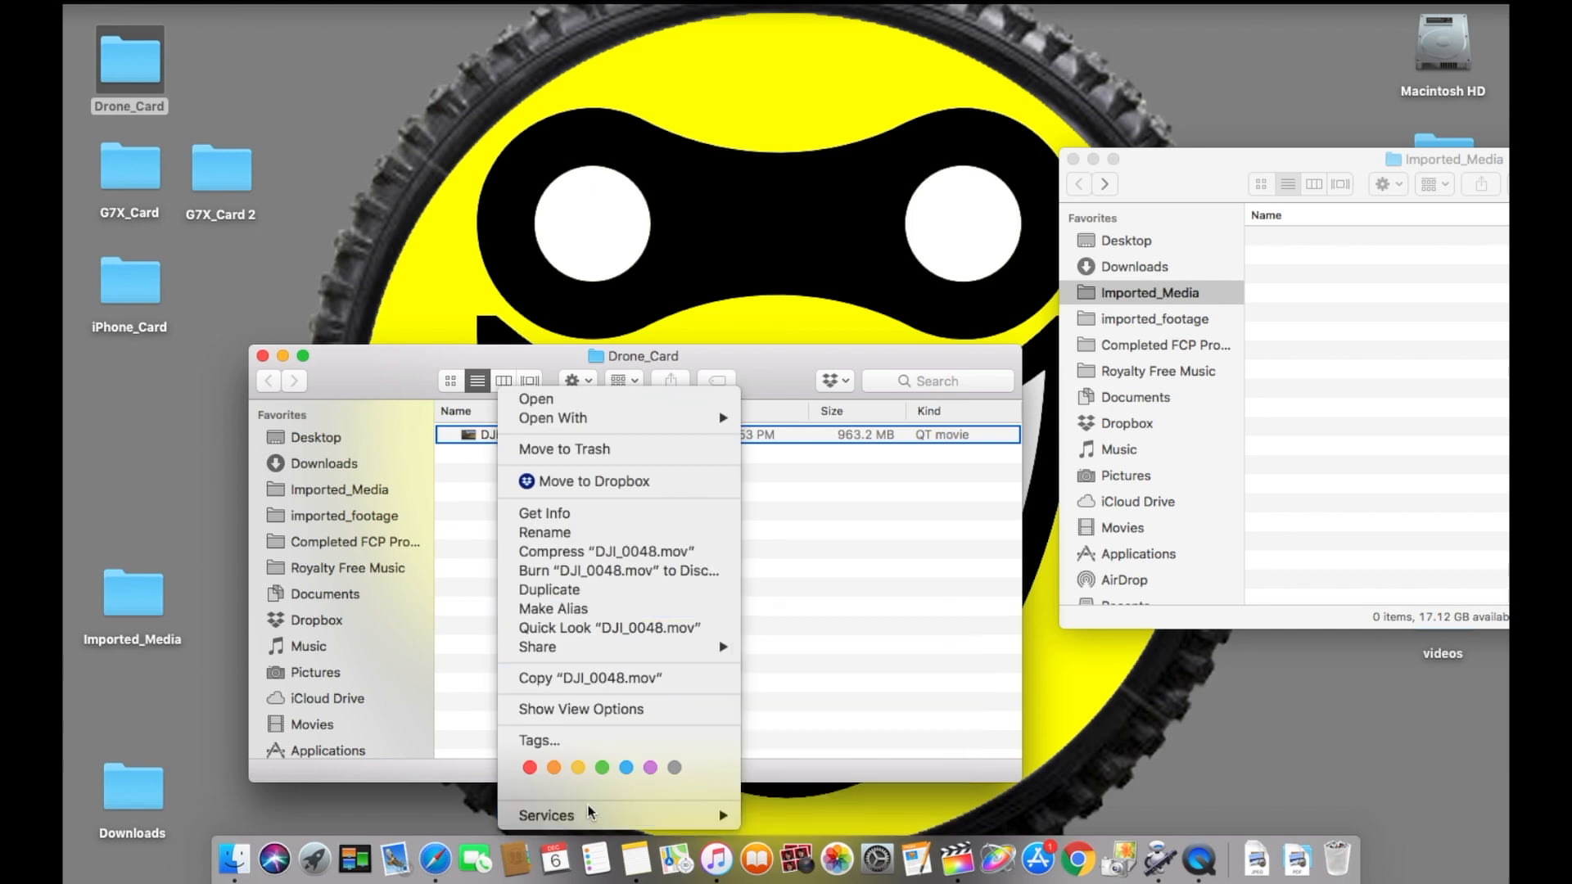
pyautogui.moveTo(686, 810)
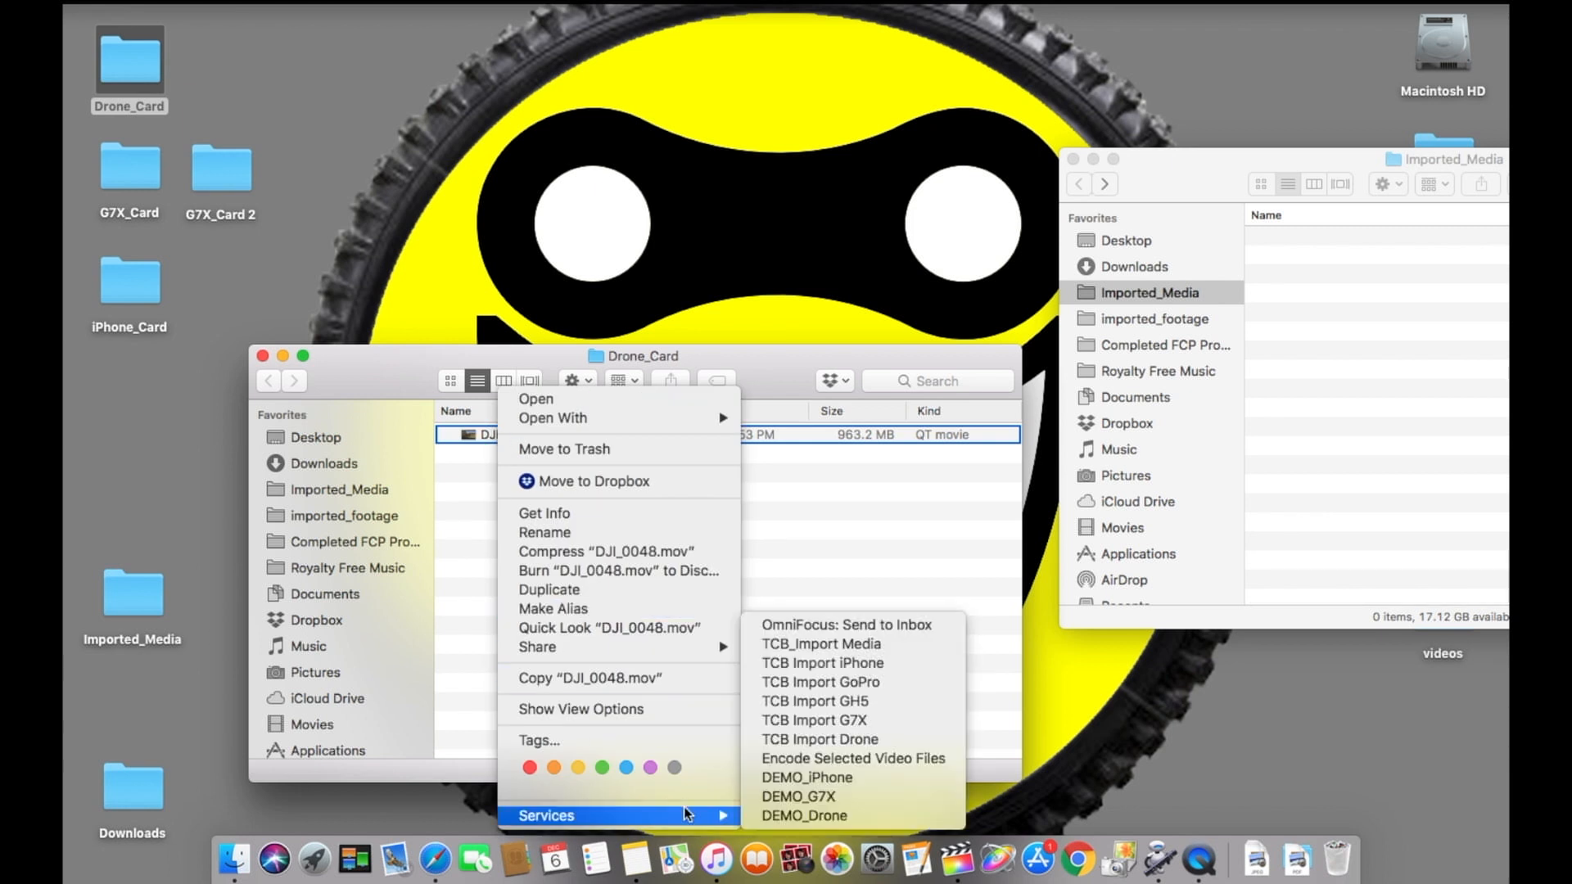
pyautogui.click(819, 812)
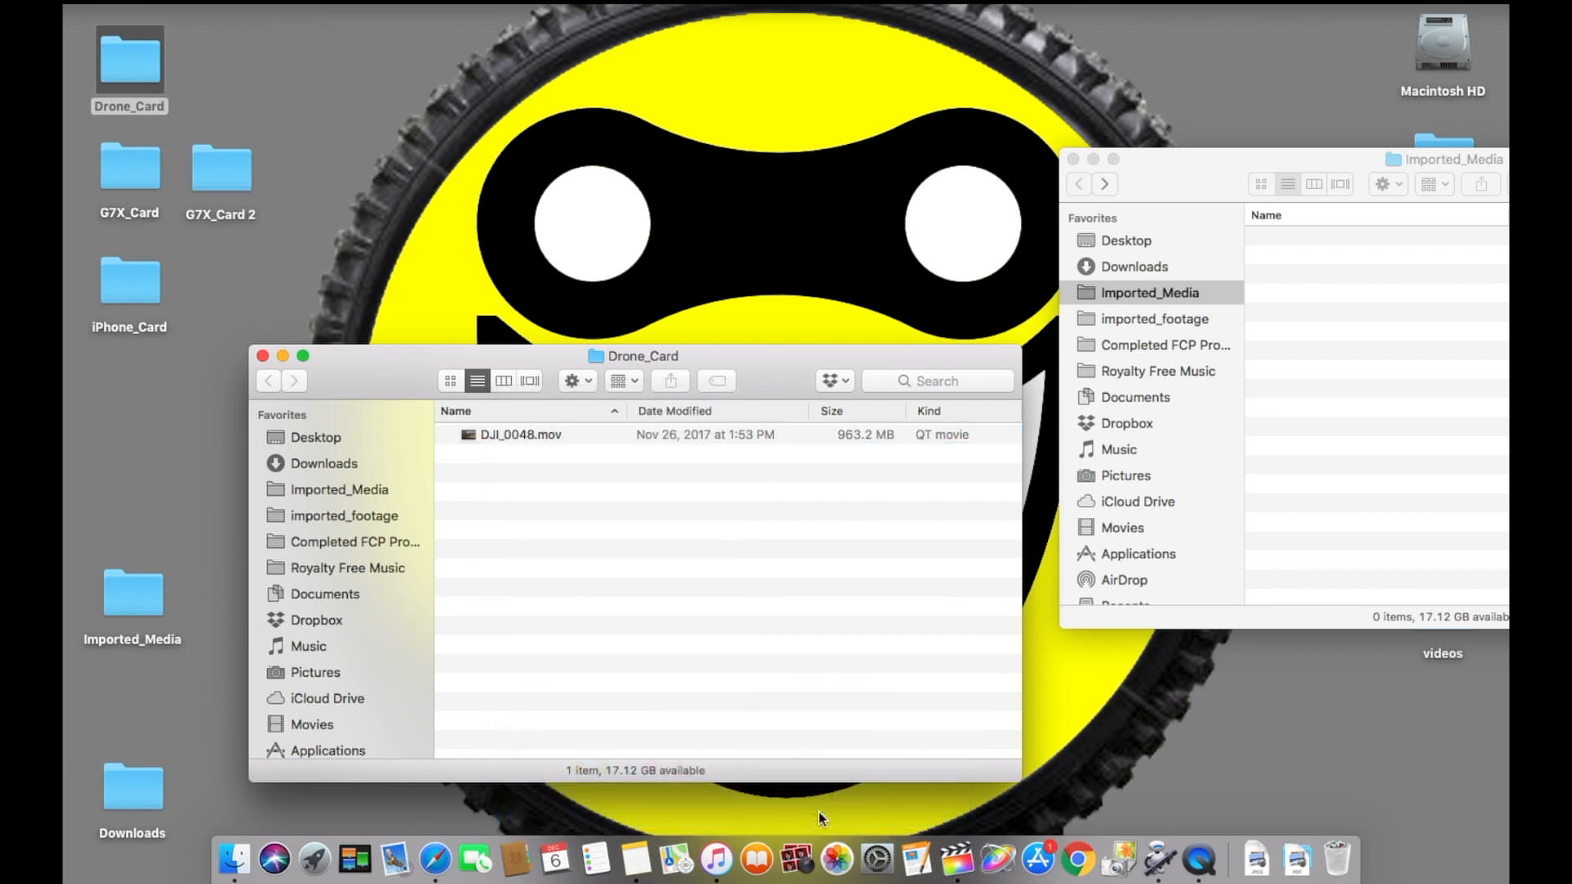
pyautogui.click(262, 355)
# Run the DEMO_G7X service on the 107_1015 folder inside G7X_Card and close the card's window.
pyautogui.doubleClick(131, 168)
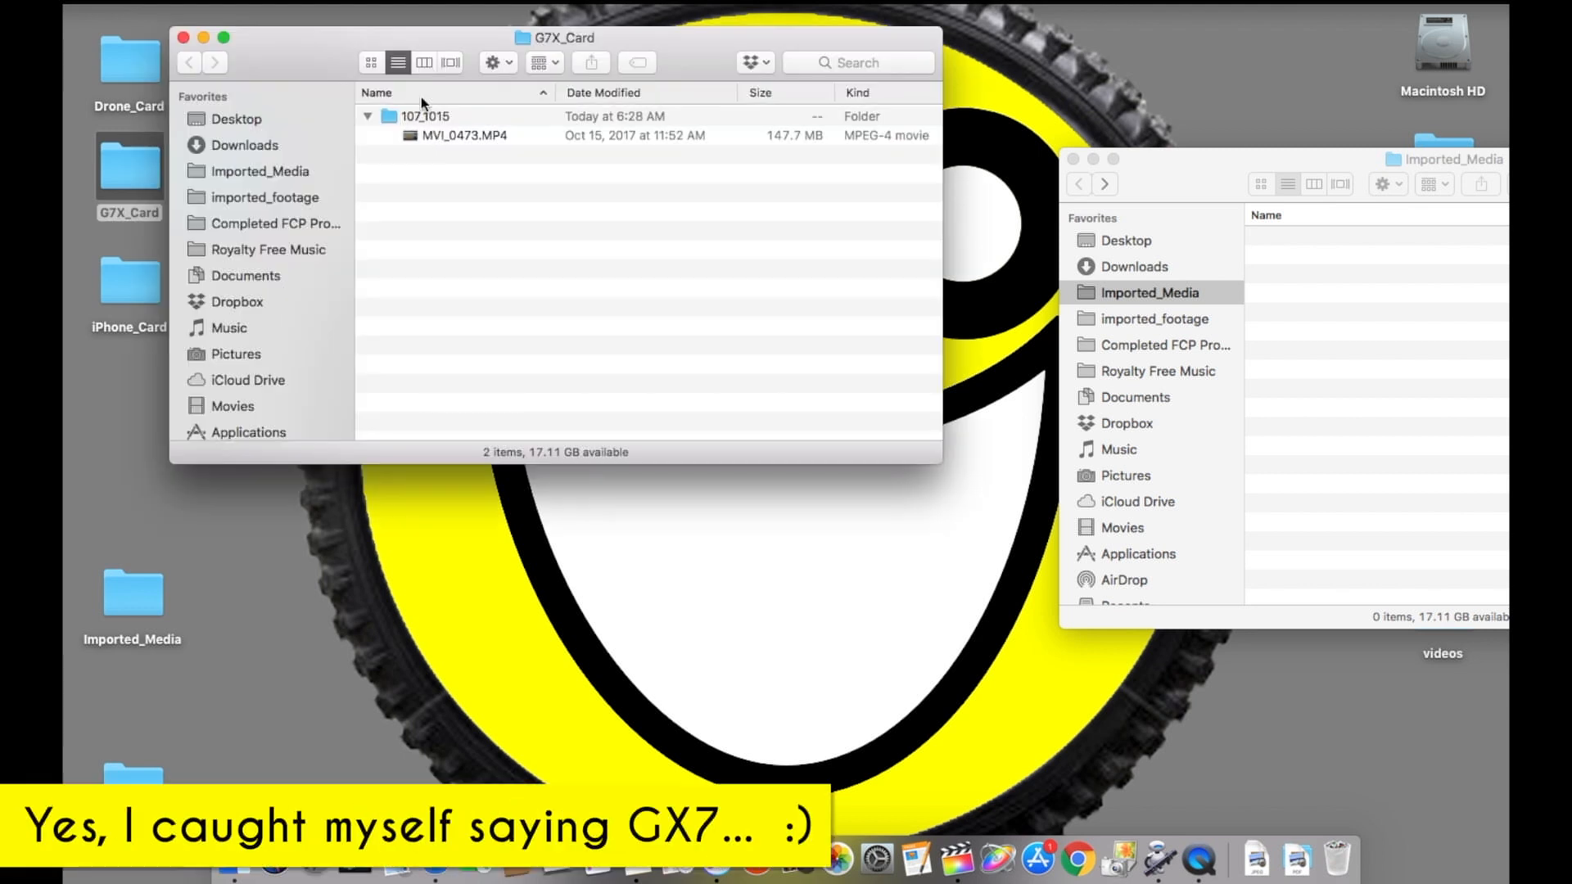
pyautogui.rightClick(389, 116)
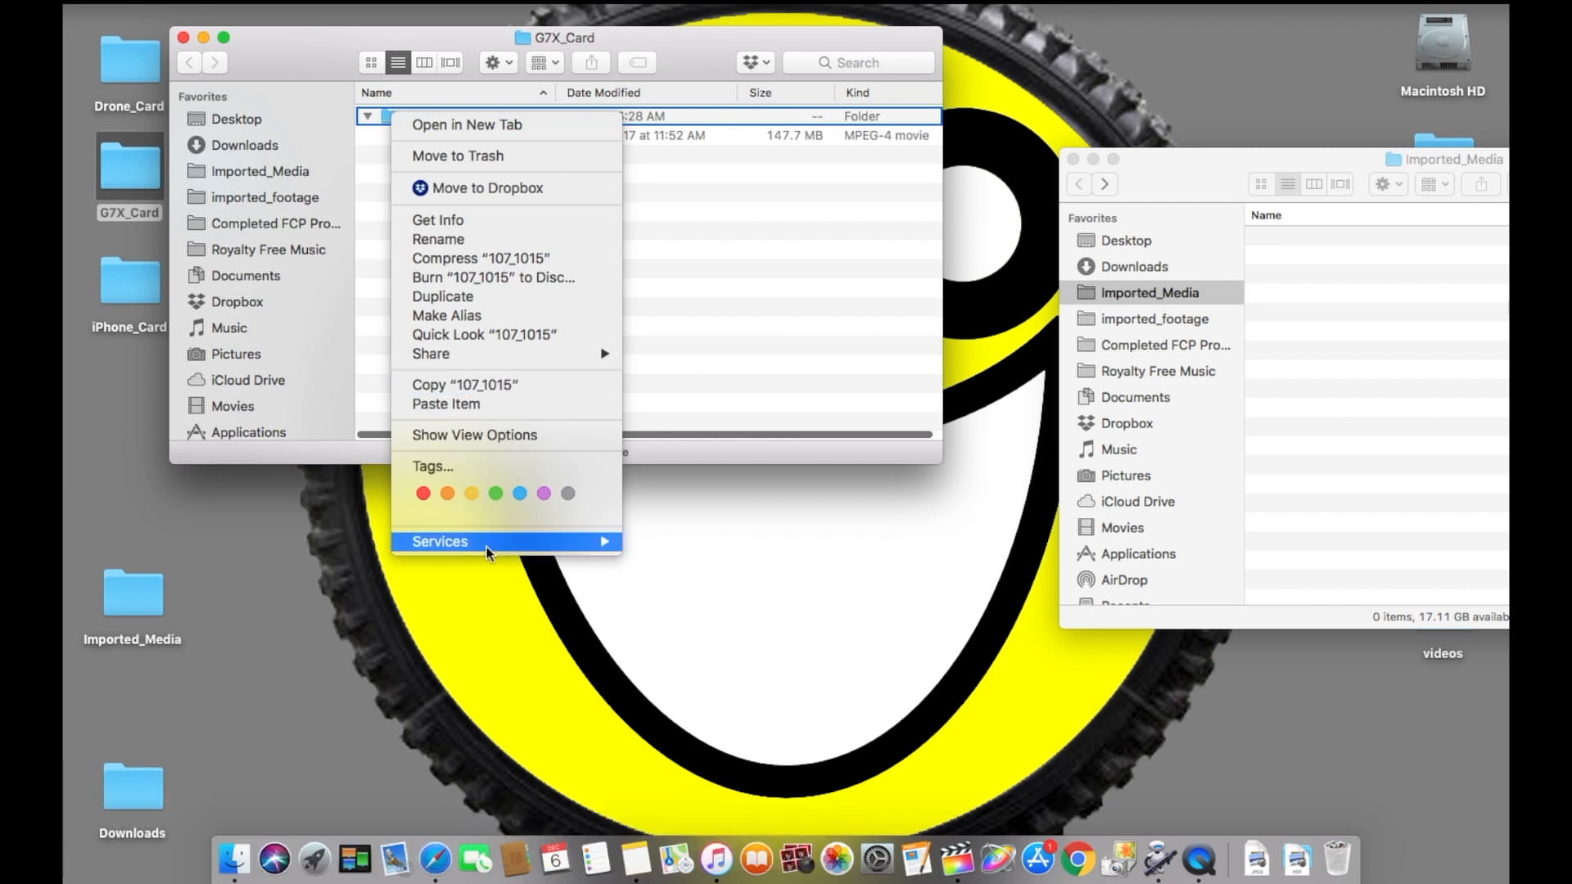
pyautogui.moveTo(491, 546)
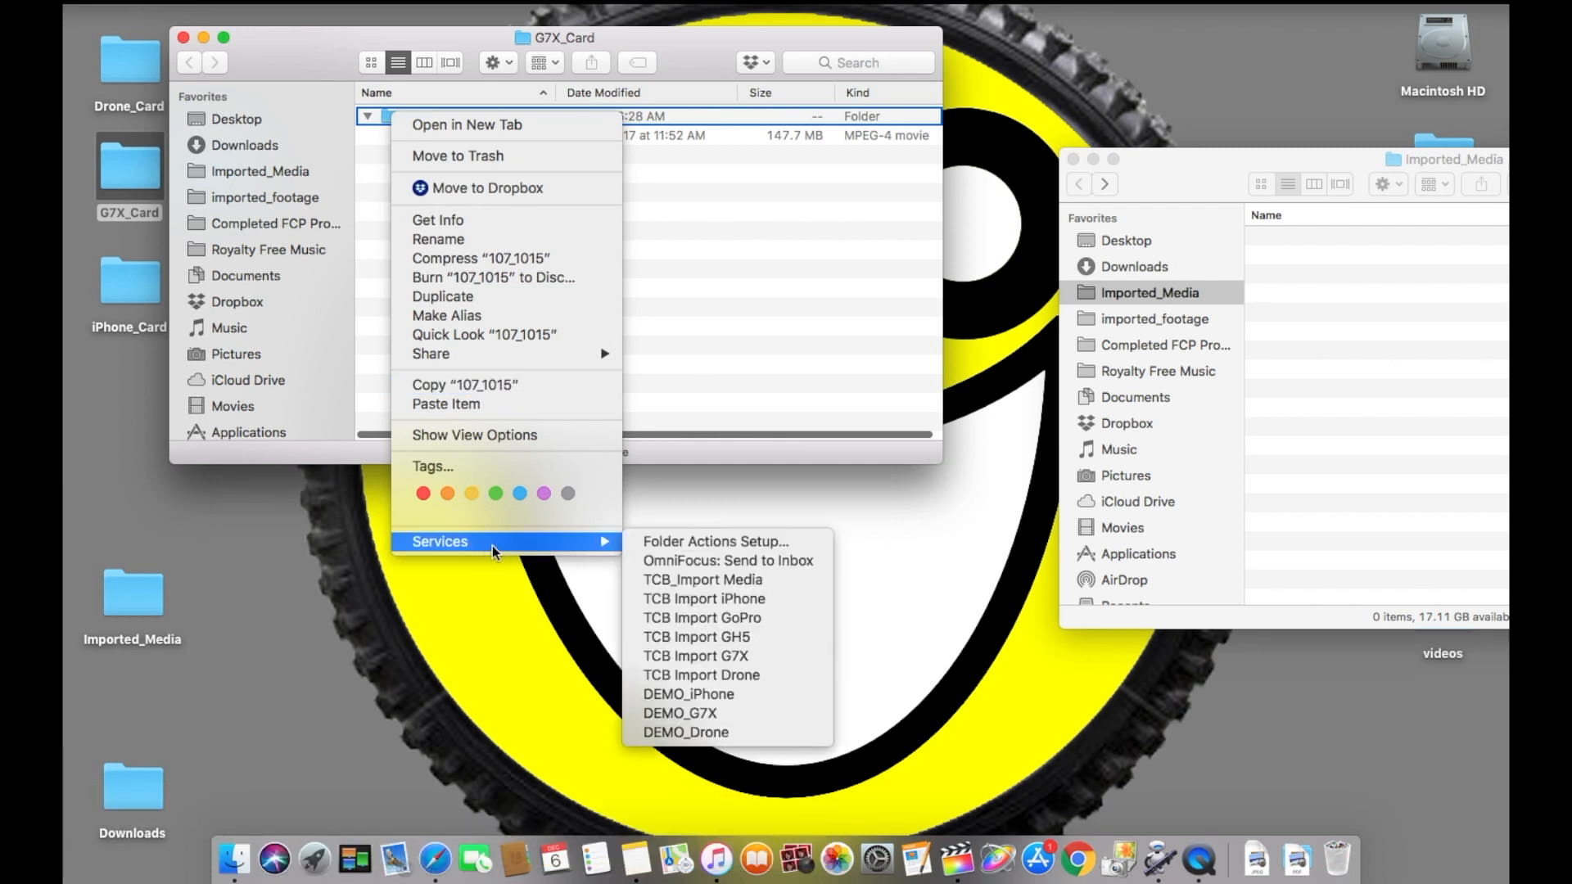
pyautogui.click(719, 709)
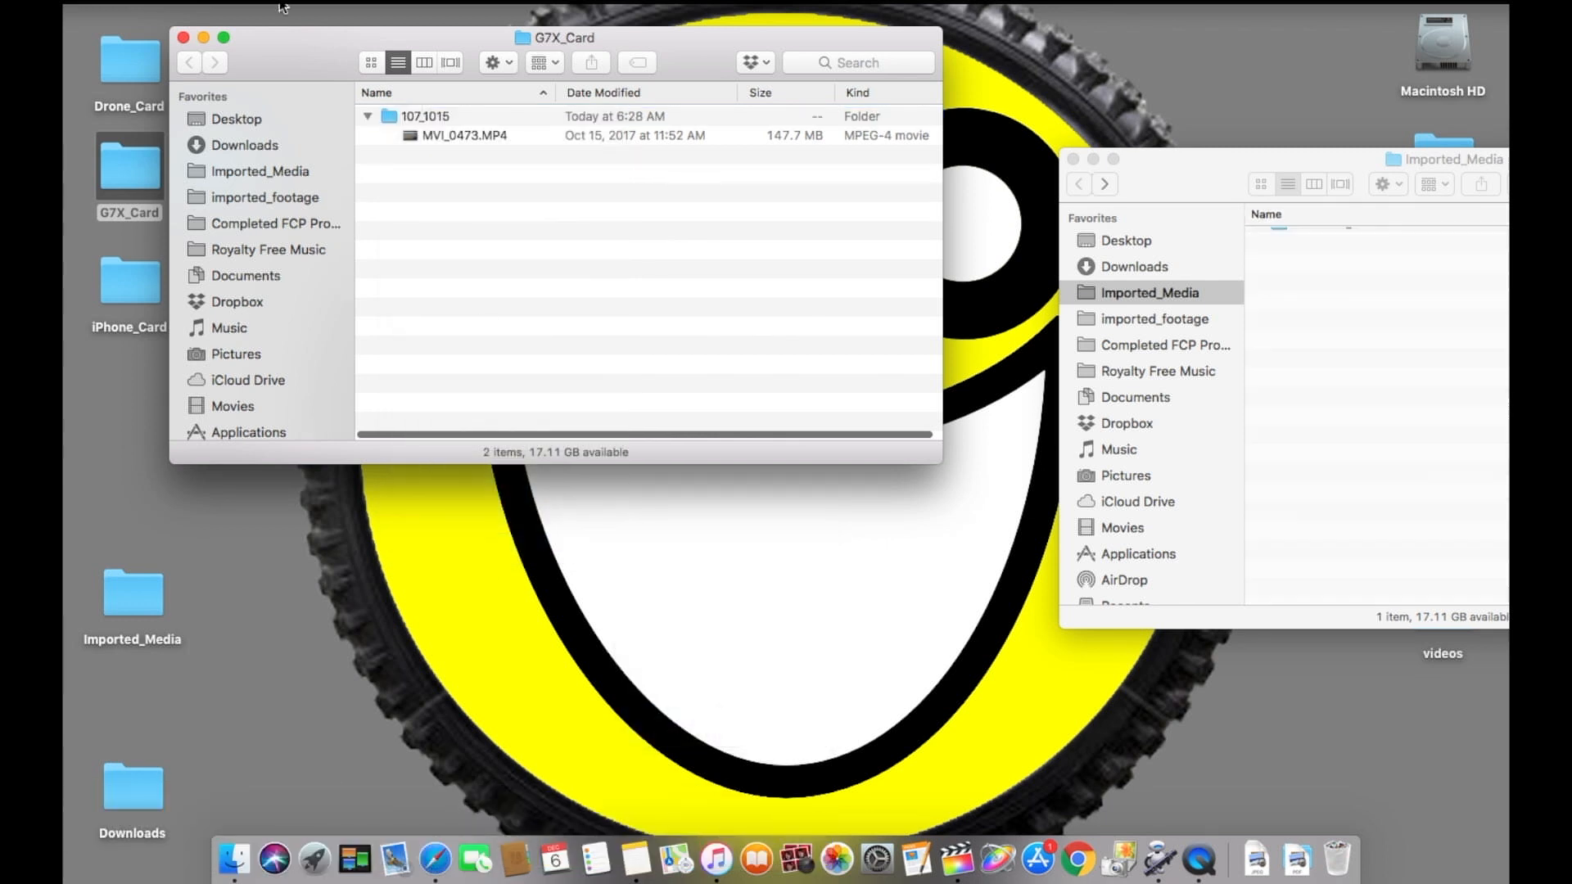
pyautogui.click(182, 37)
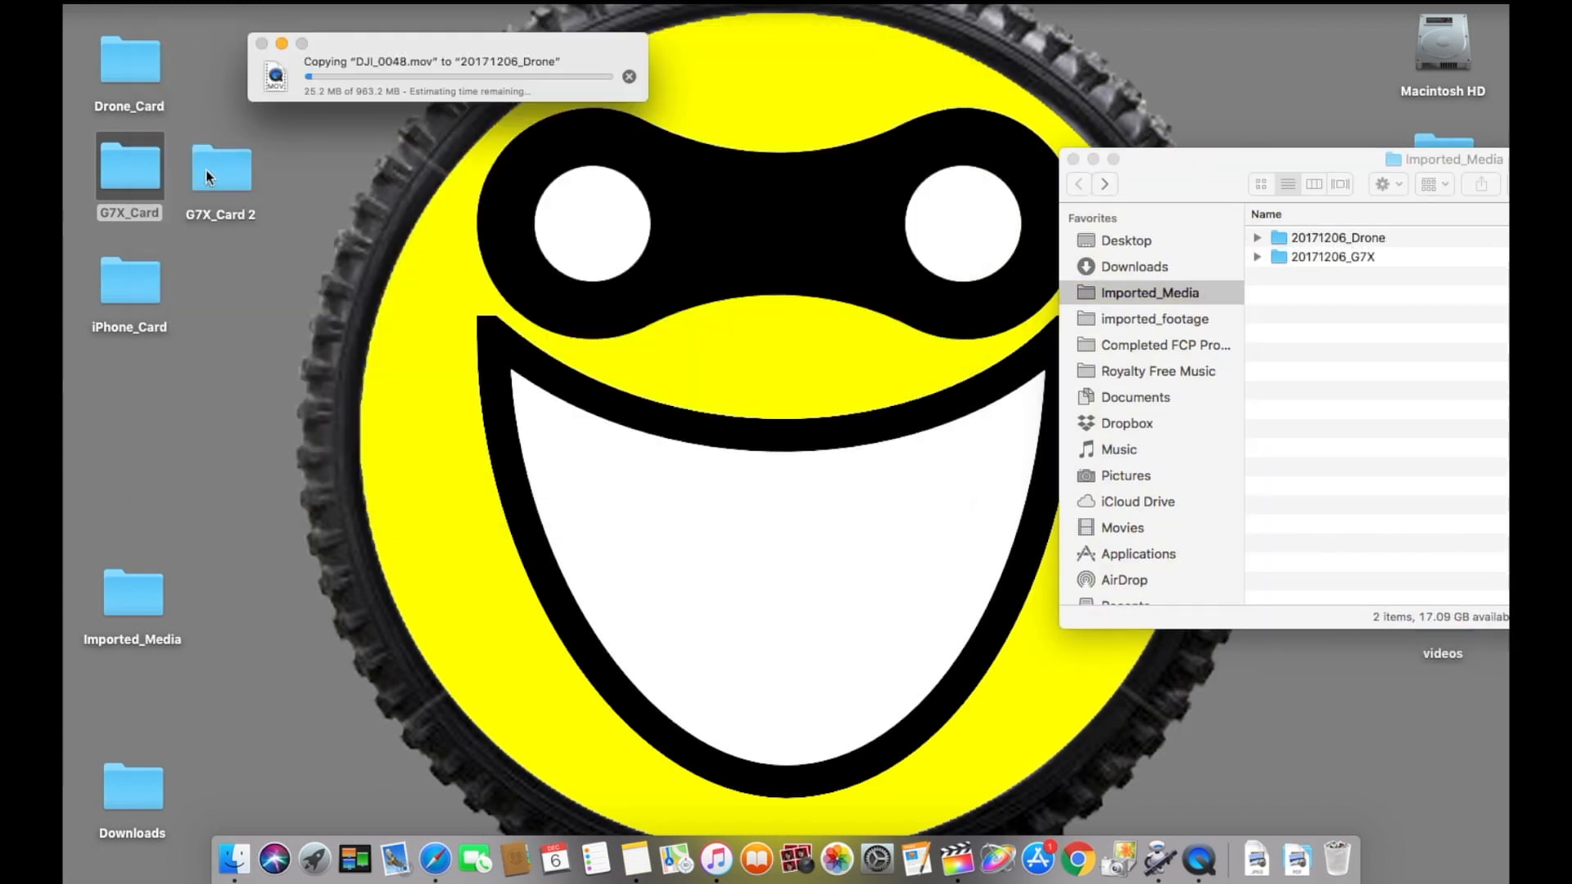
# Run the DEMO_iPhone service on both screenshots in iPhone_Card, close that folder, and move the Imported_Media window to the middle of the desktop.
pyautogui.click(129, 282)
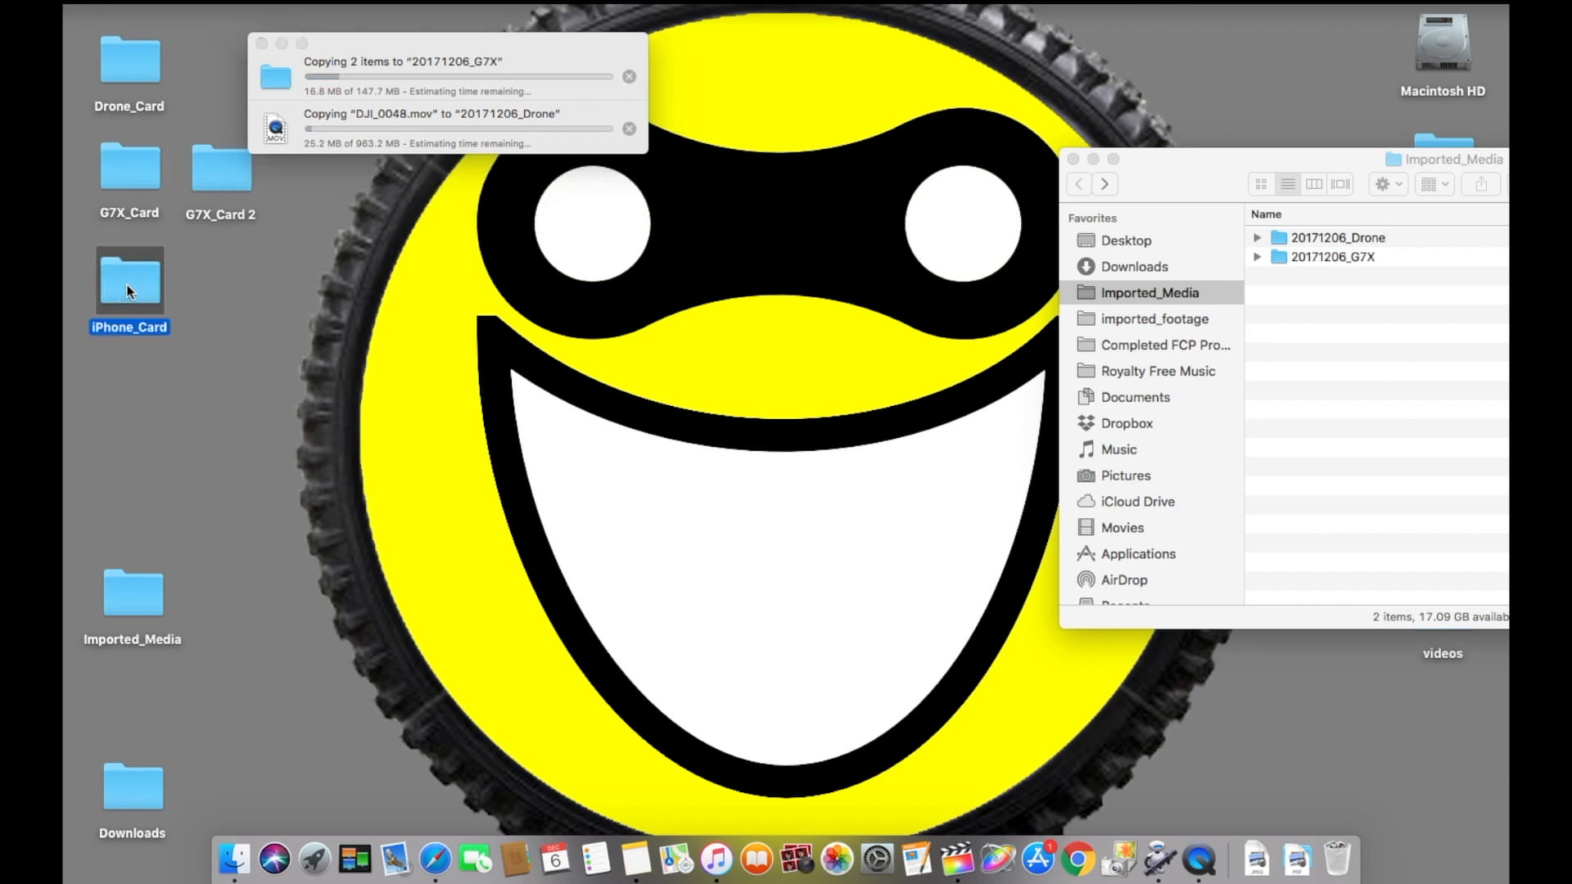
pyautogui.press('super+o')
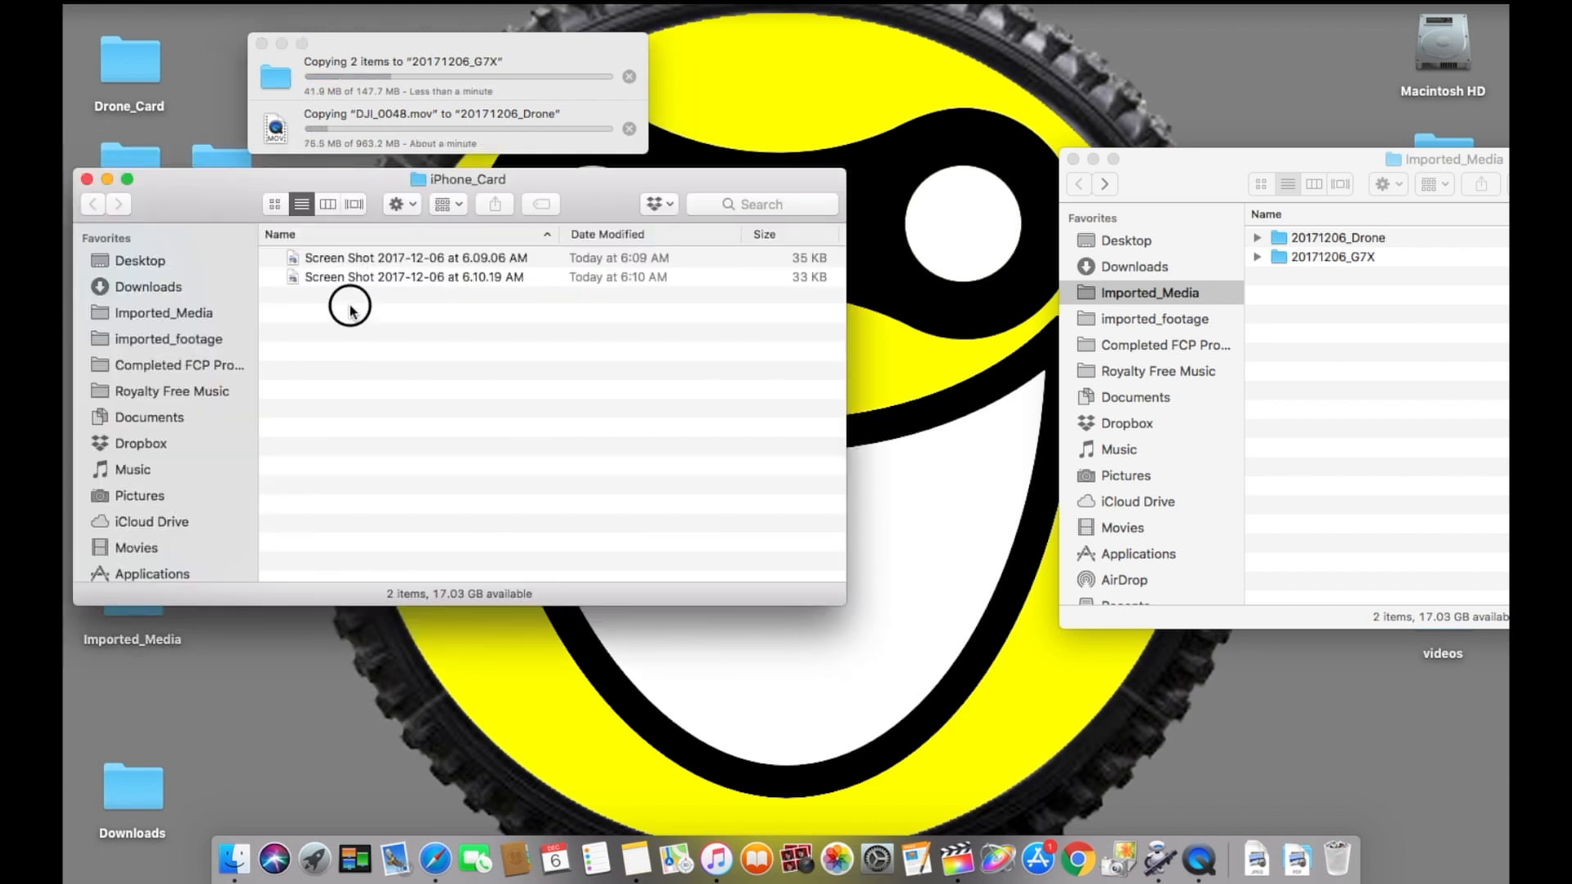
pyautogui.moveTo(347, 309); pyautogui.dragTo(331, 260)
pyautogui.rightClick(330, 261)
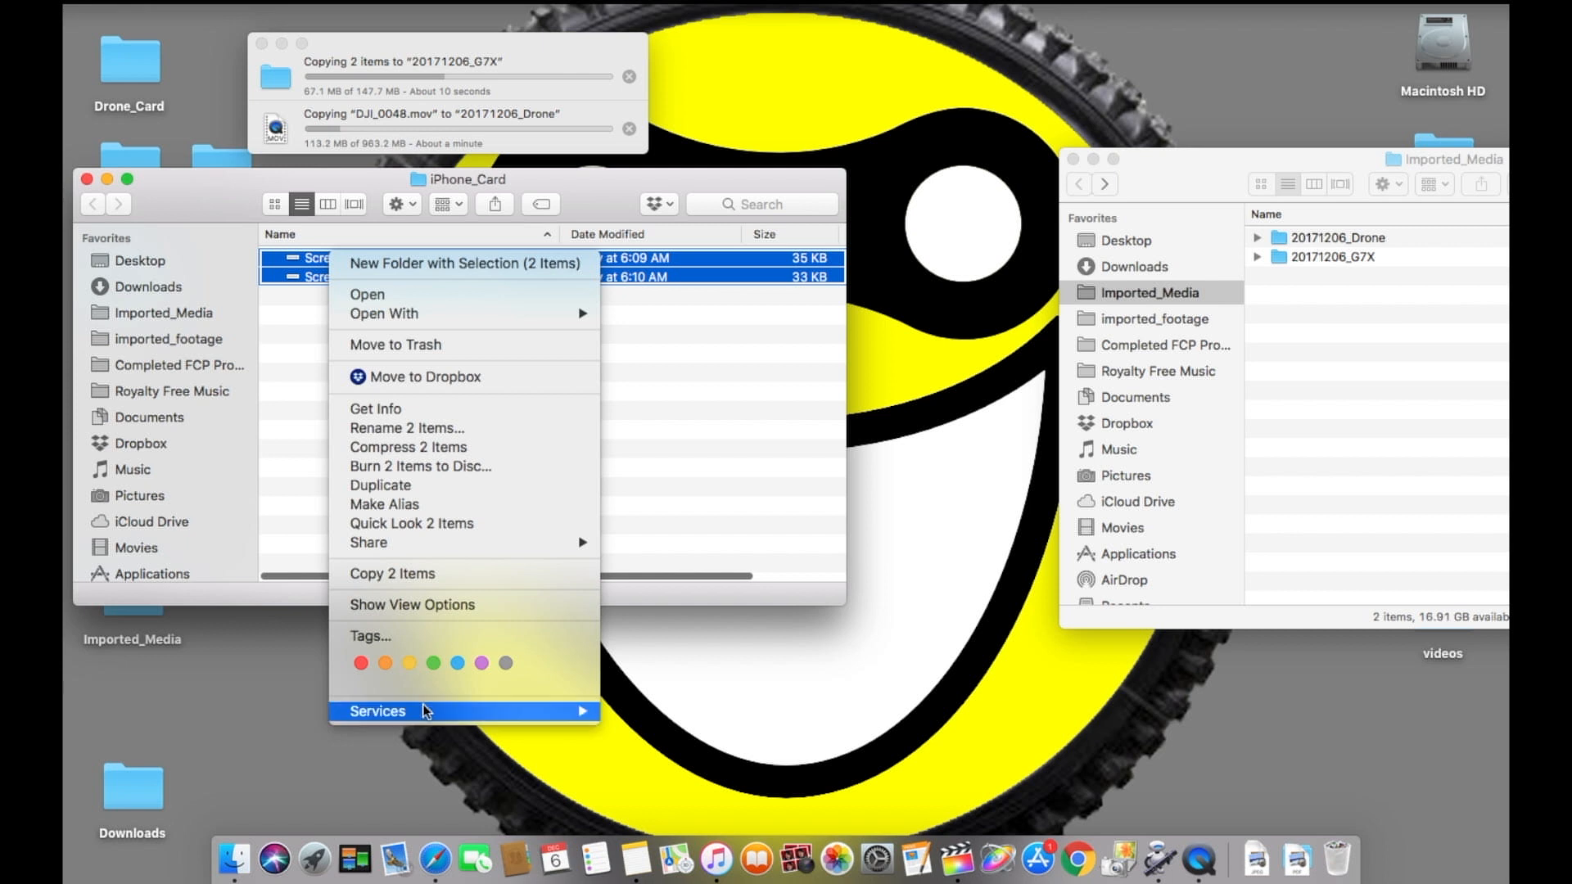
pyautogui.moveTo(426, 710)
pyautogui.click(754, 778)
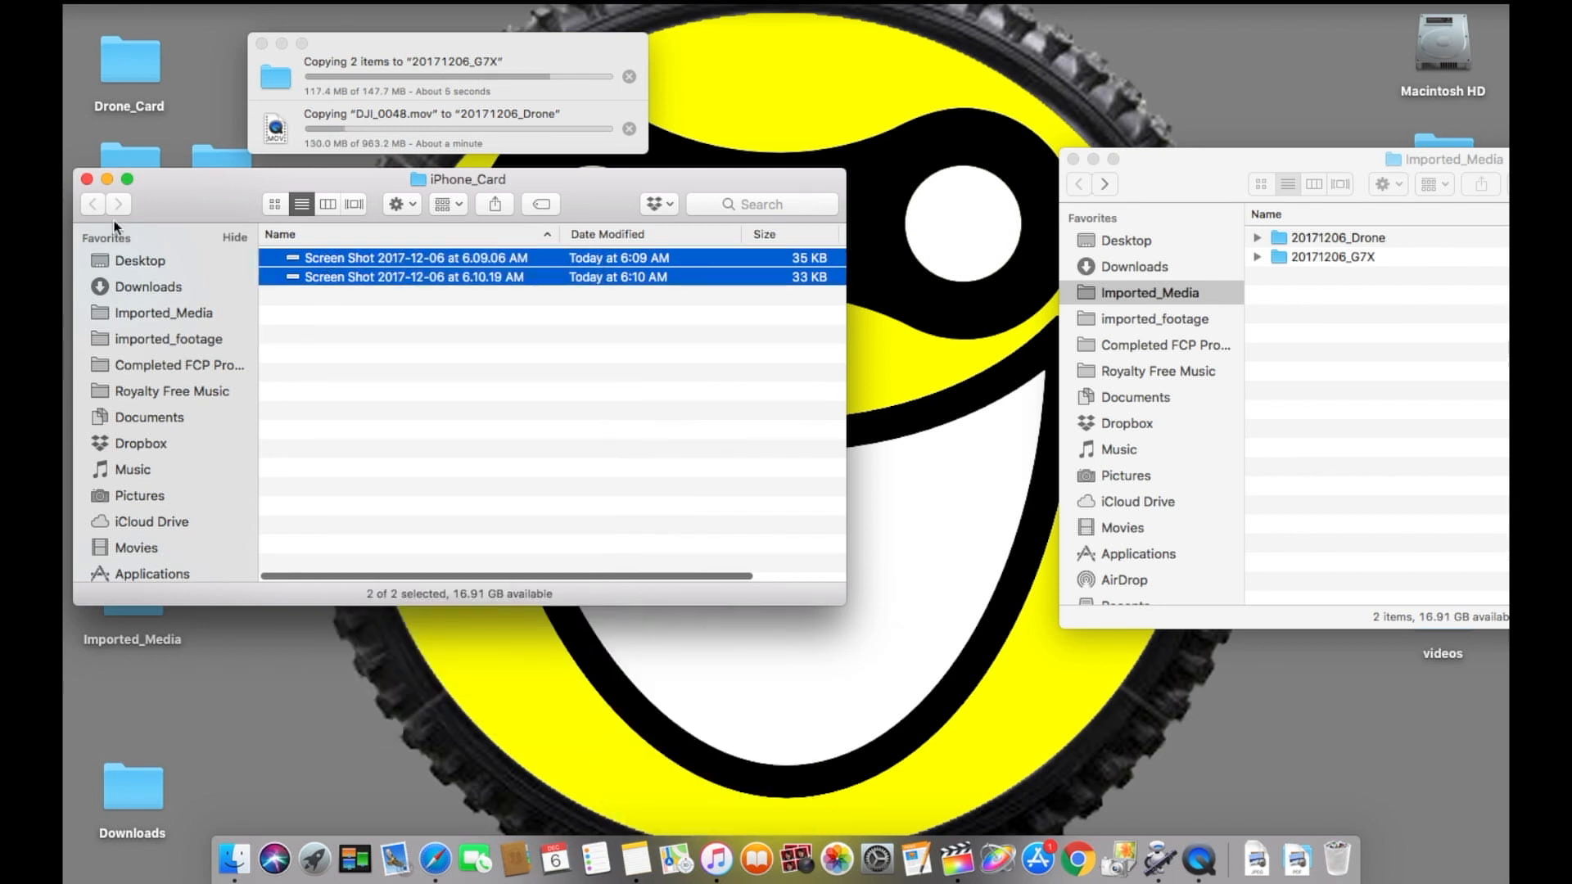
pyautogui.click(87, 178)
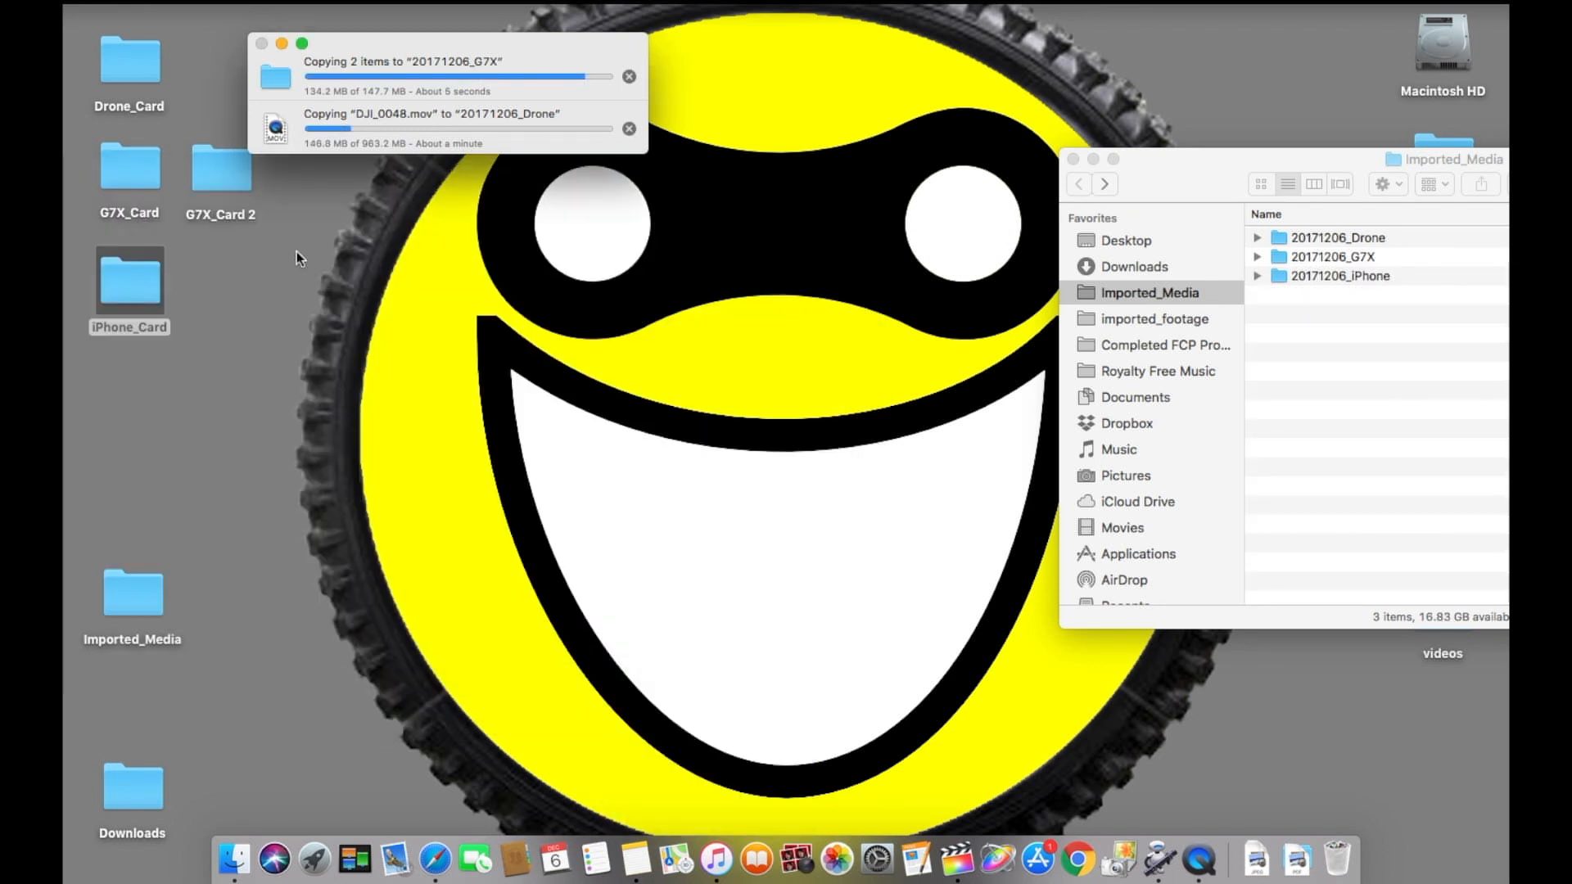
pyautogui.click(1167, 170)
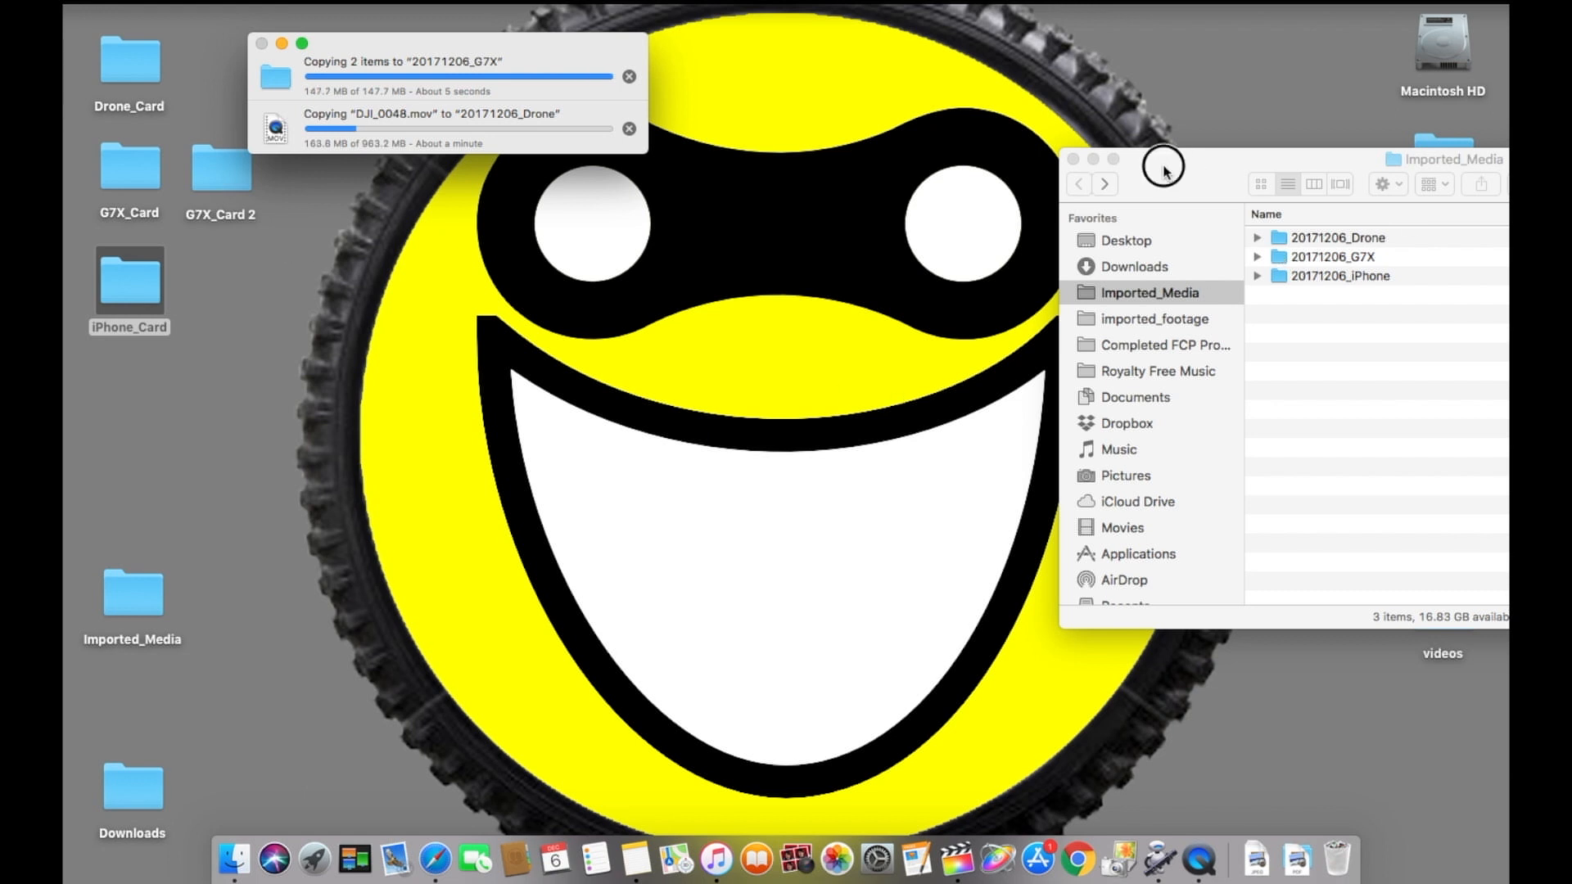
pyautogui.moveTo(1167, 171); pyautogui.dragTo(485, 210)
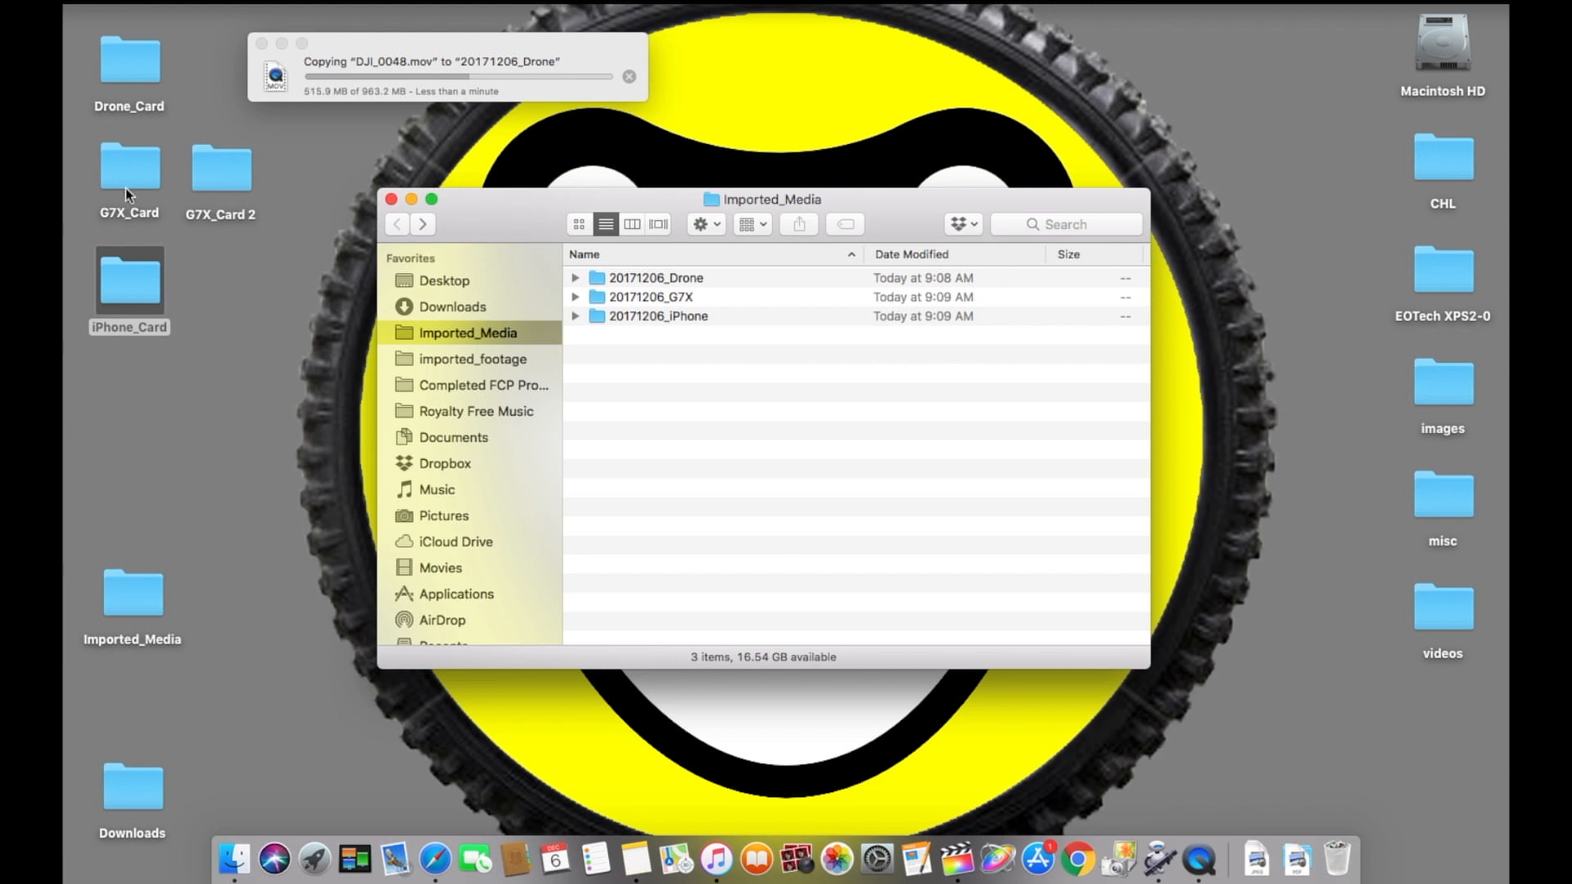
# Run the DEMO_G7X service on the 107_1015 folder inside G7X_Card 2, and close the card and Imported_Media windows.
pyautogui.click(233, 176)
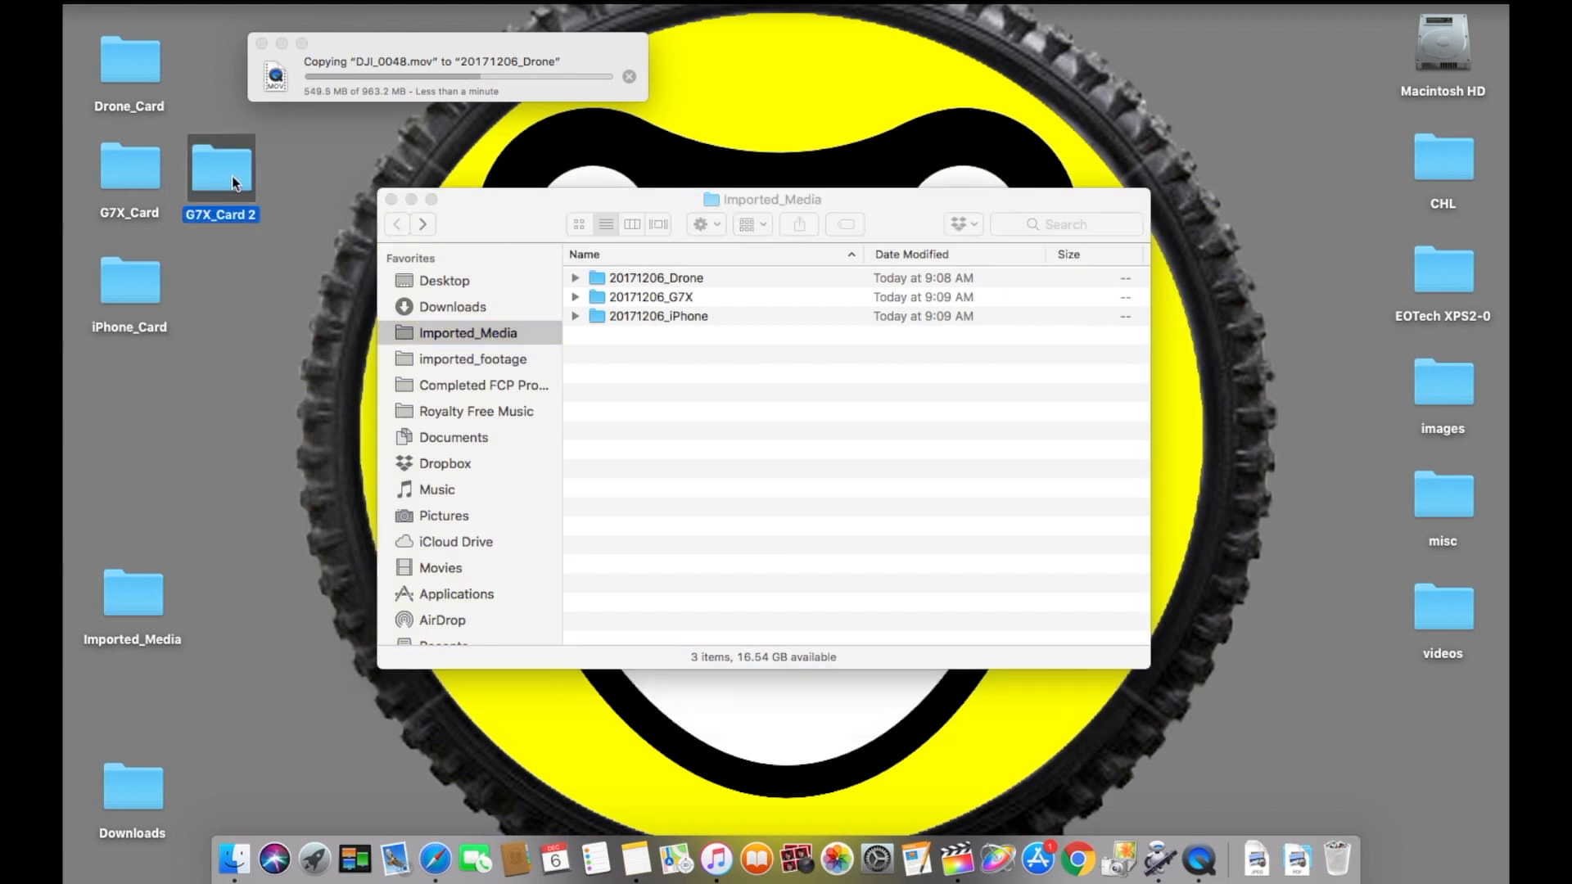
pyautogui.doubleClick(235, 182)
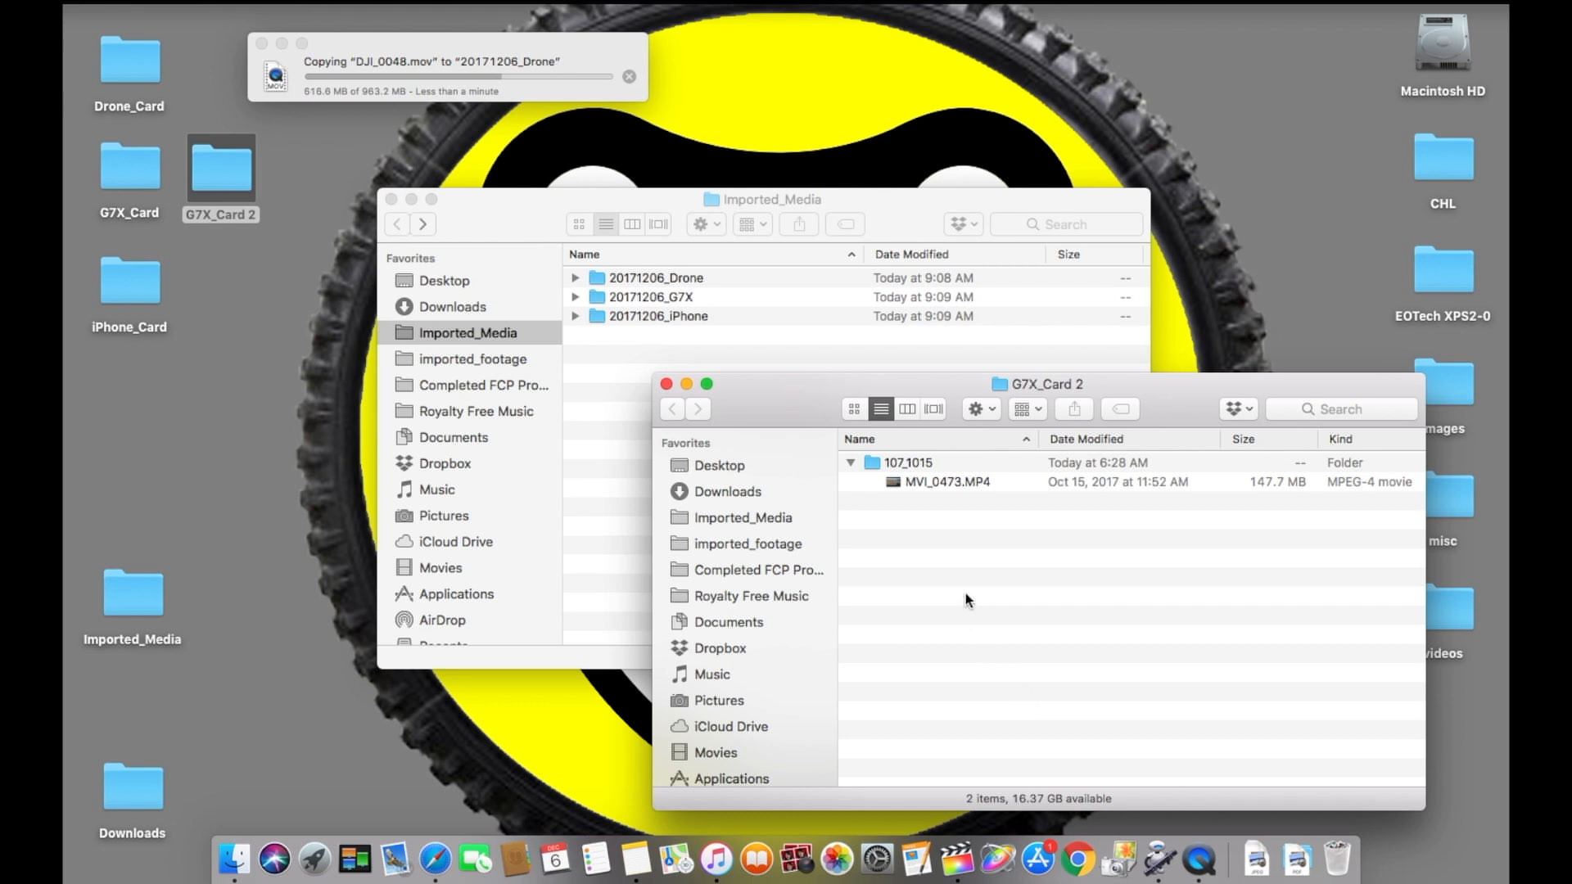
pyautogui.rightClick(877, 468)
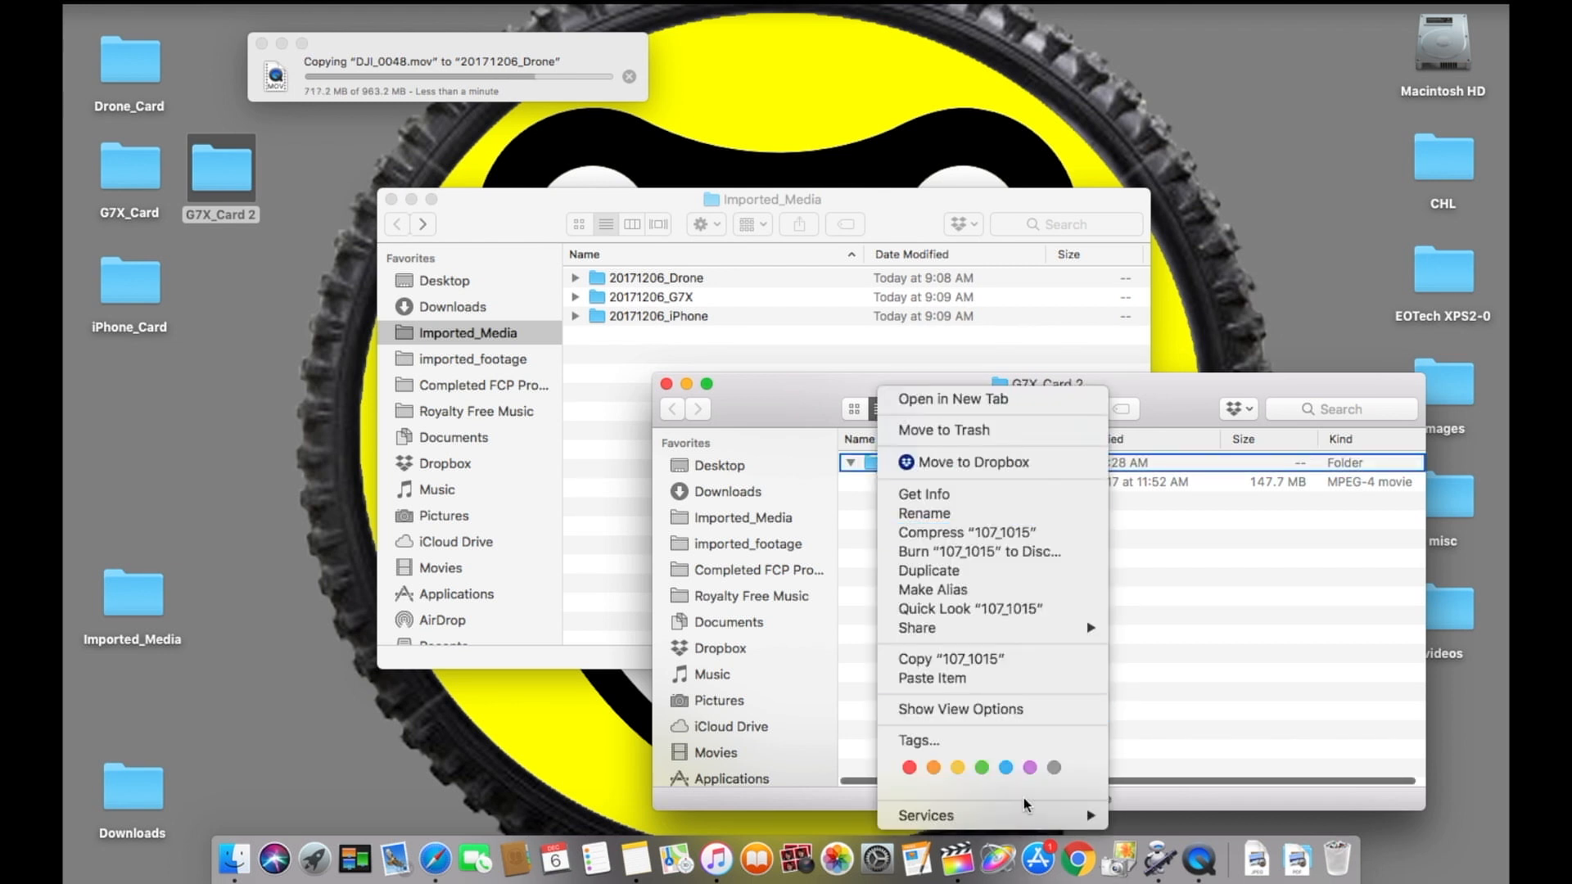
pyautogui.moveTo(1027, 817)
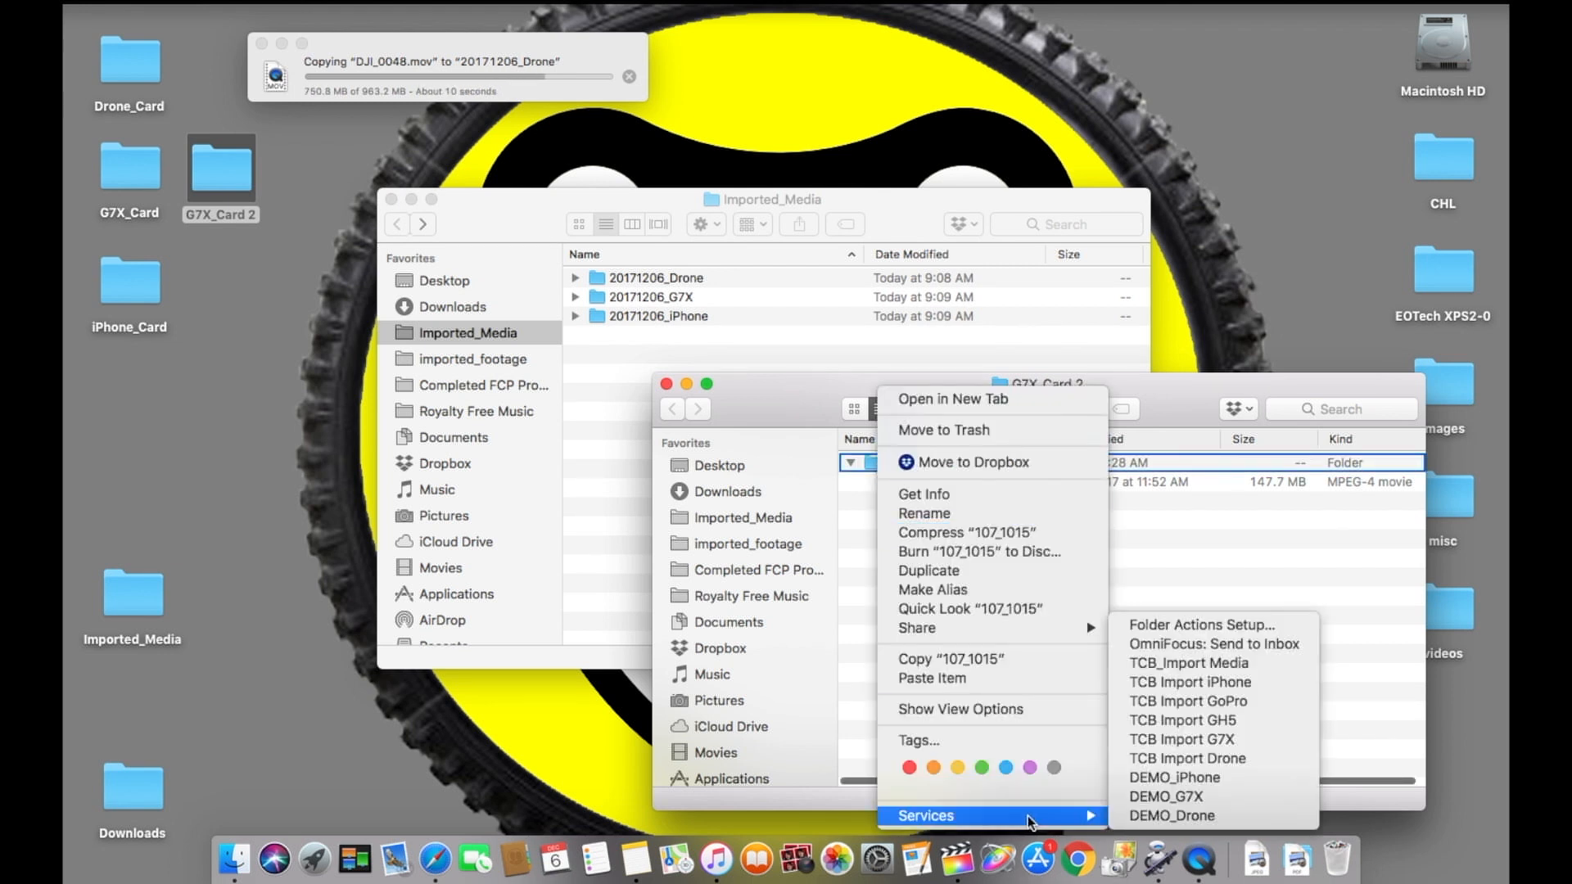
pyautogui.click(1177, 789)
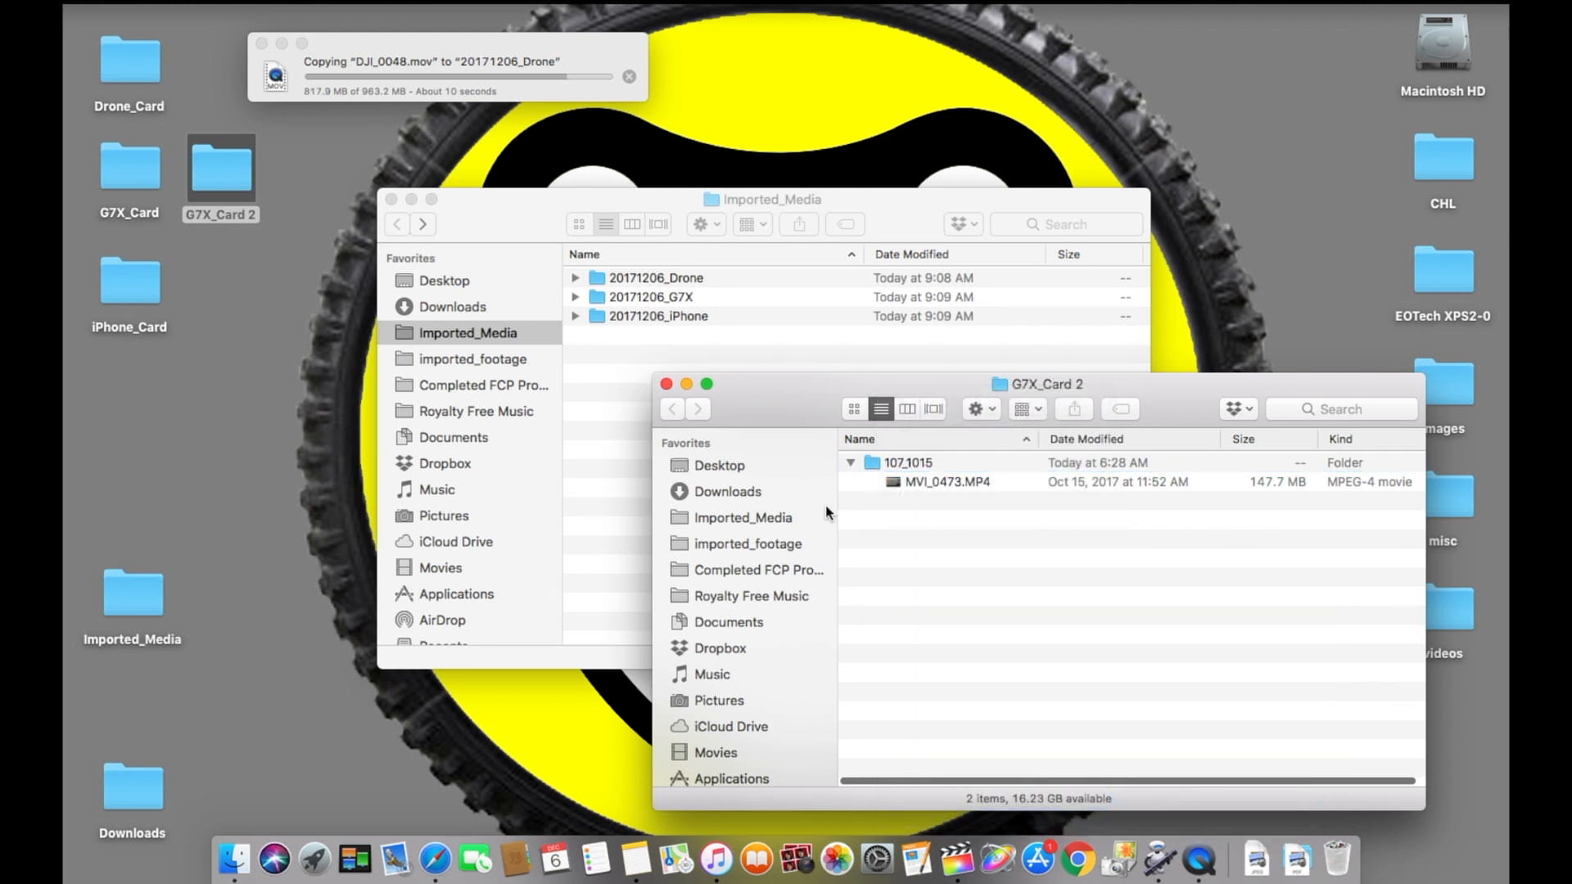
pyautogui.click(666, 384)
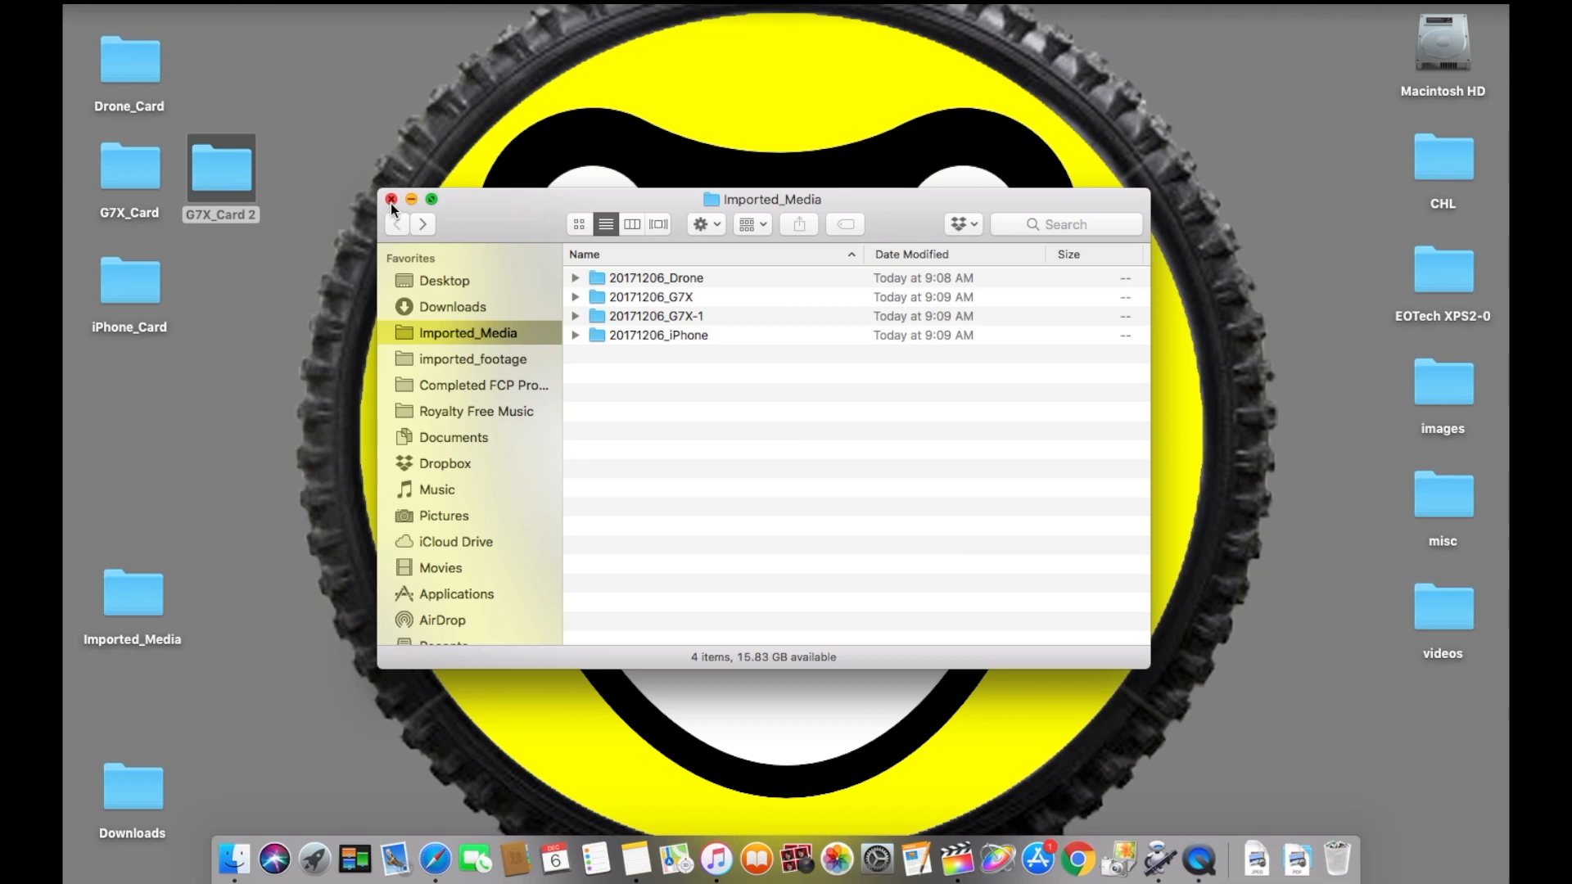
pyautogui.click(391, 200)
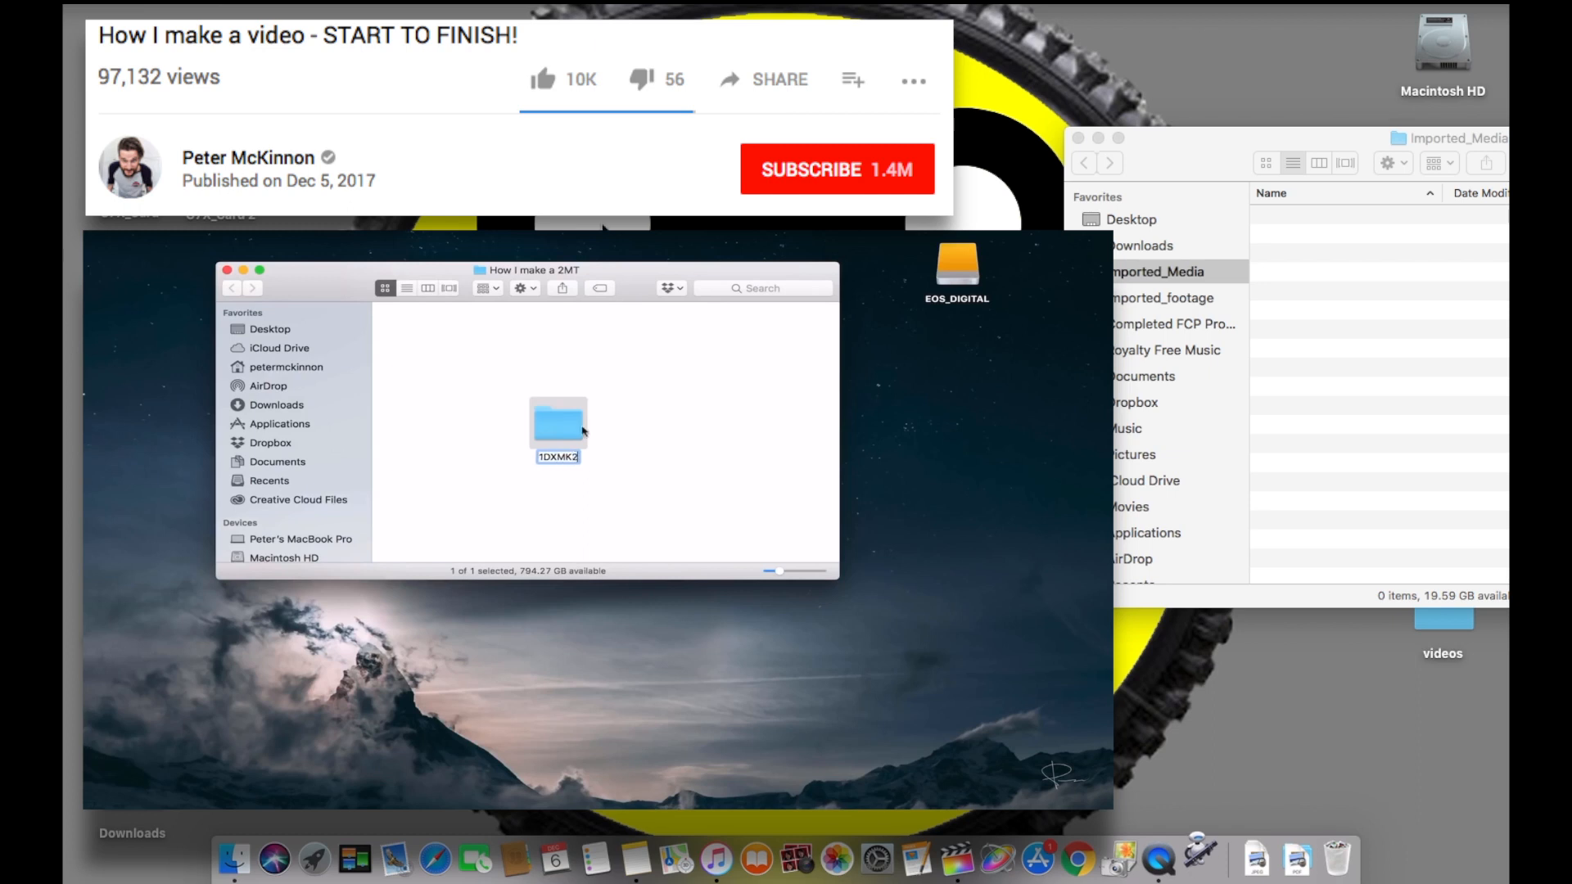
# Create two folders named 5DMK4 and C200 beside the 1DXMK2 folder.
pyautogui.click(656, 432)
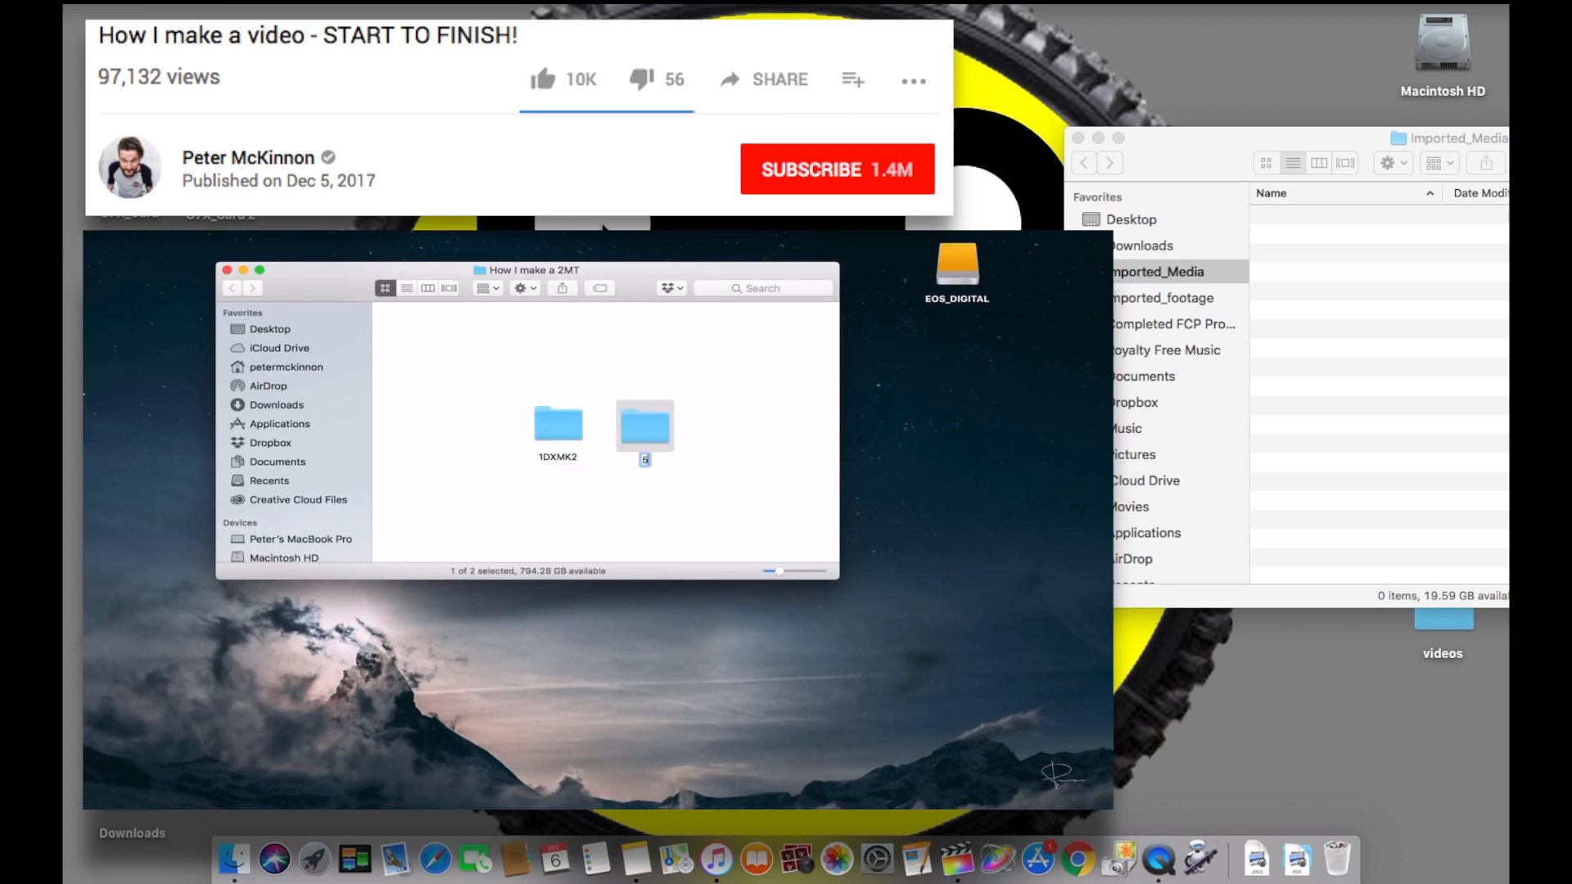
pyautogui.write('5DMK4')
pyautogui.click(735, 420)
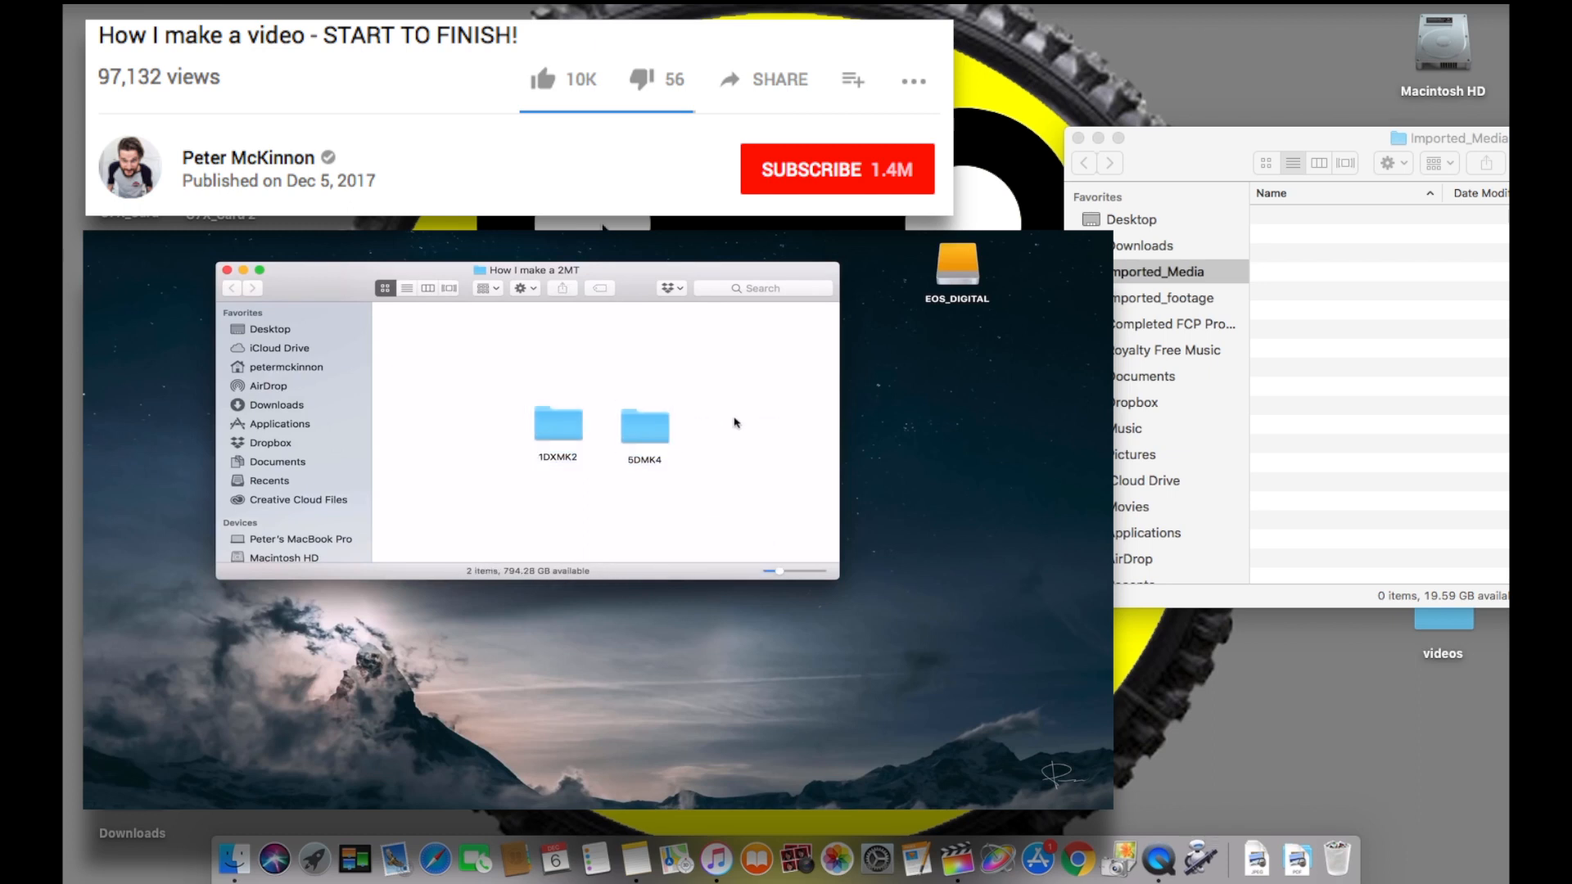
pyautogui.rightClick(735, 419)
pyautogui.click(761, 427)
pyautogui.write('C')
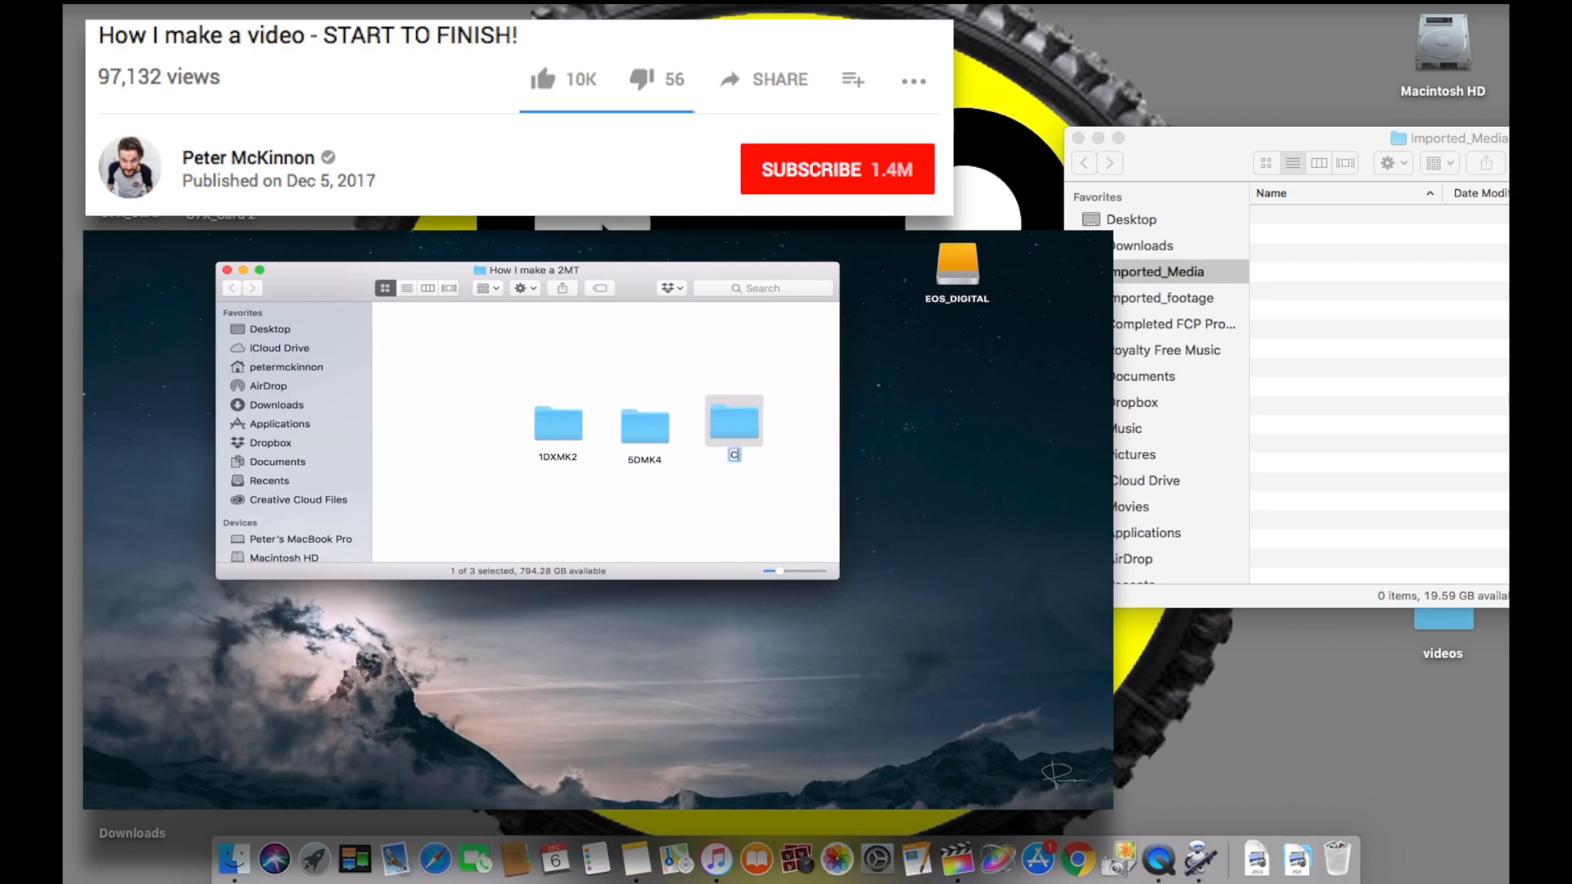
pyautogui.write('200')
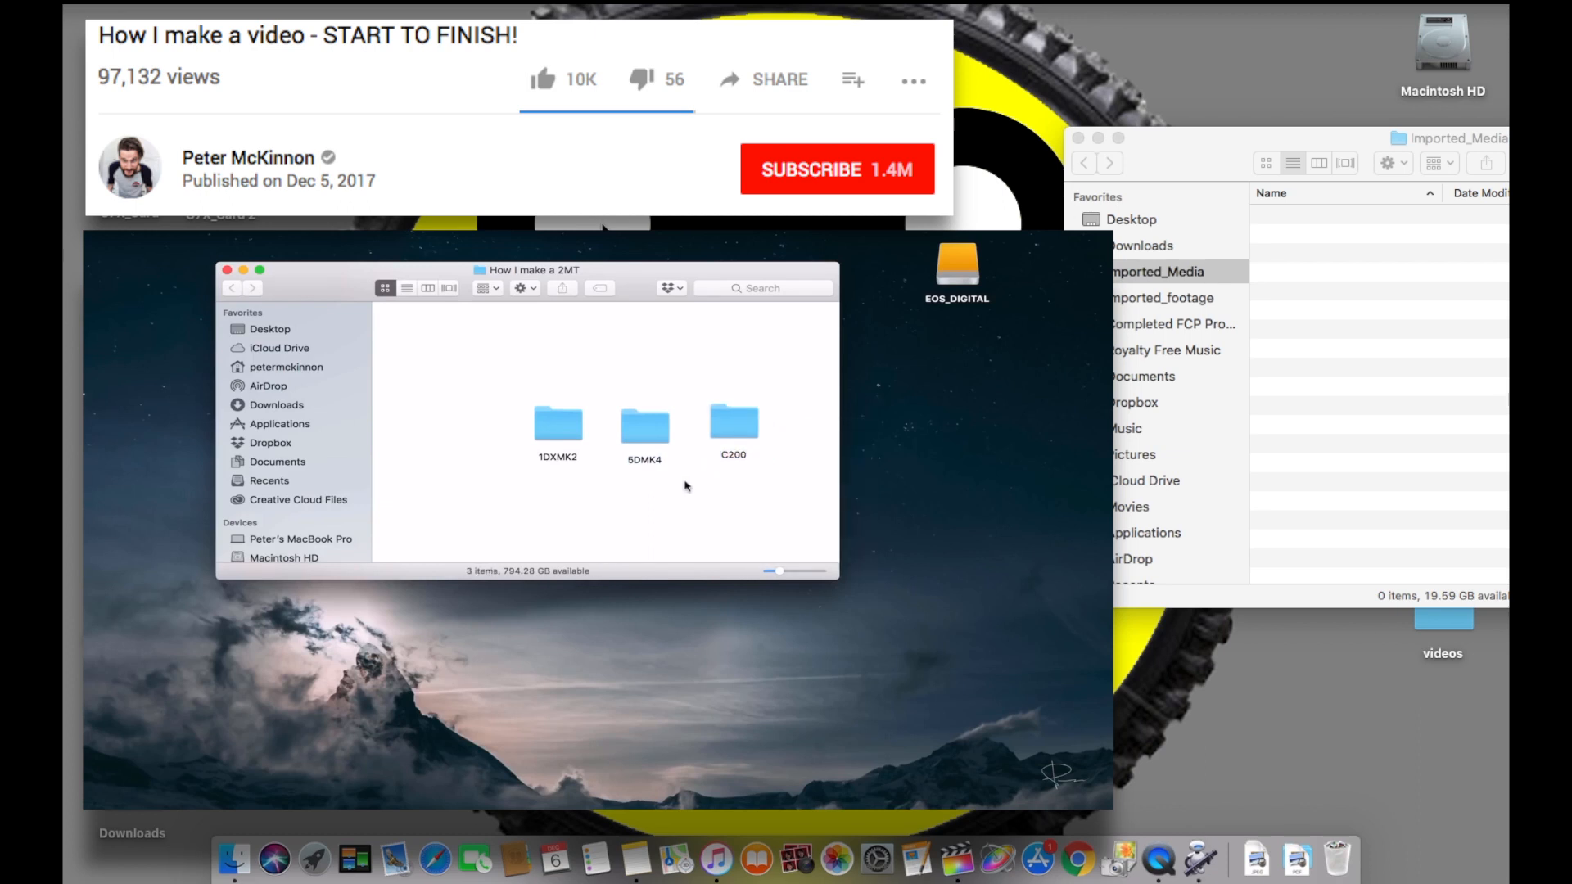
pyautogui.click(692, 488)
pyautogui.rightClick(692, 487)
pyautogui.moveTo(737, 585)
pyautogui.click(843, 586)
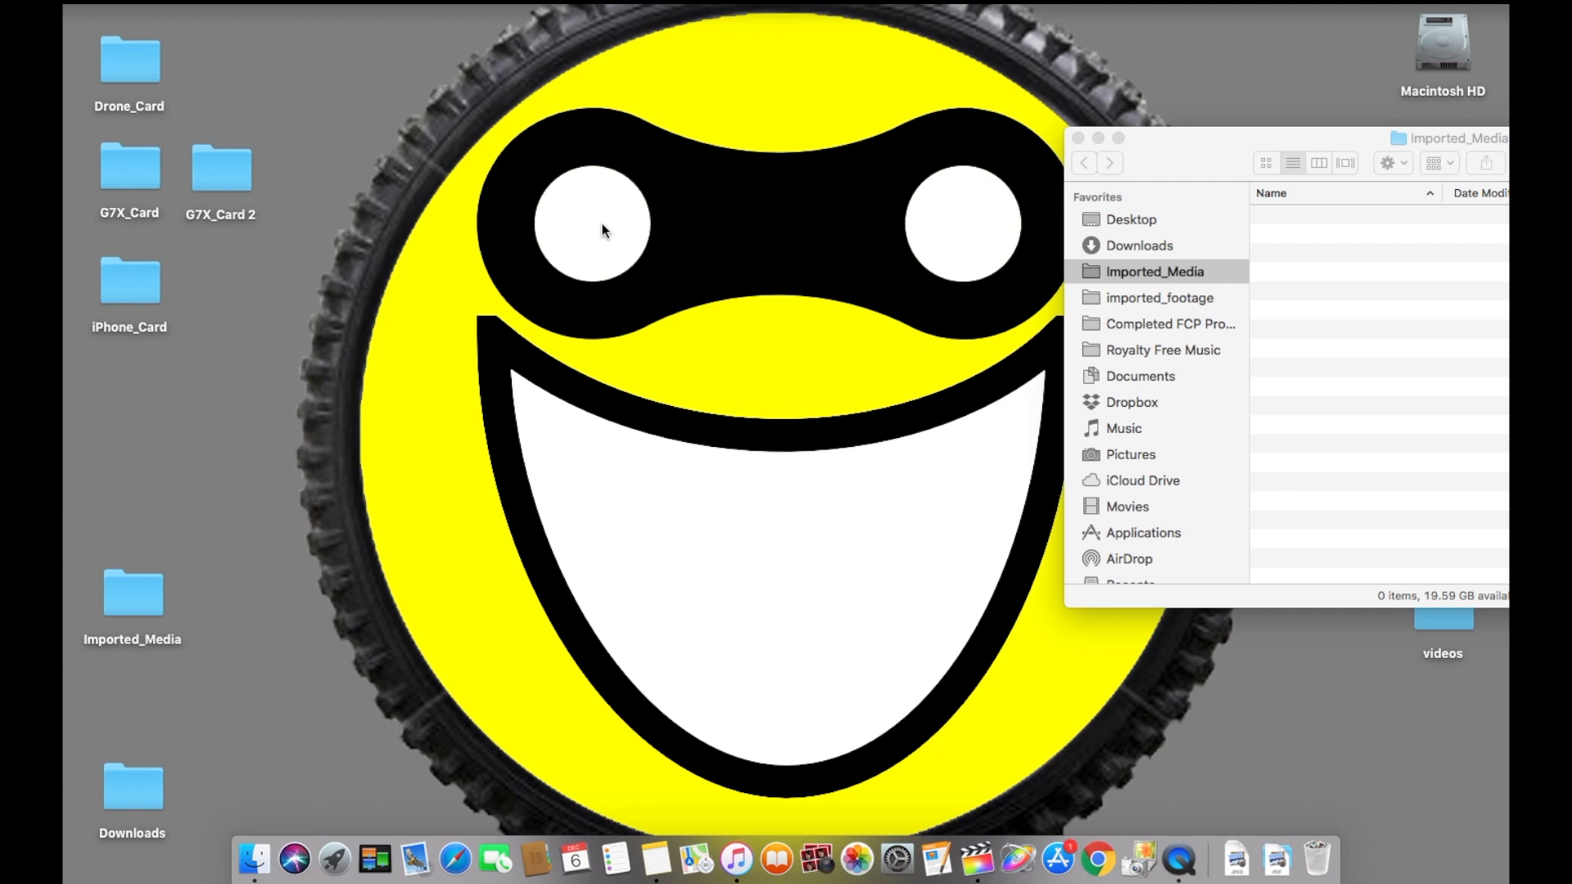
# Launch Automator through a Spotlight search for "auto".
pyautogui.press('super+space')
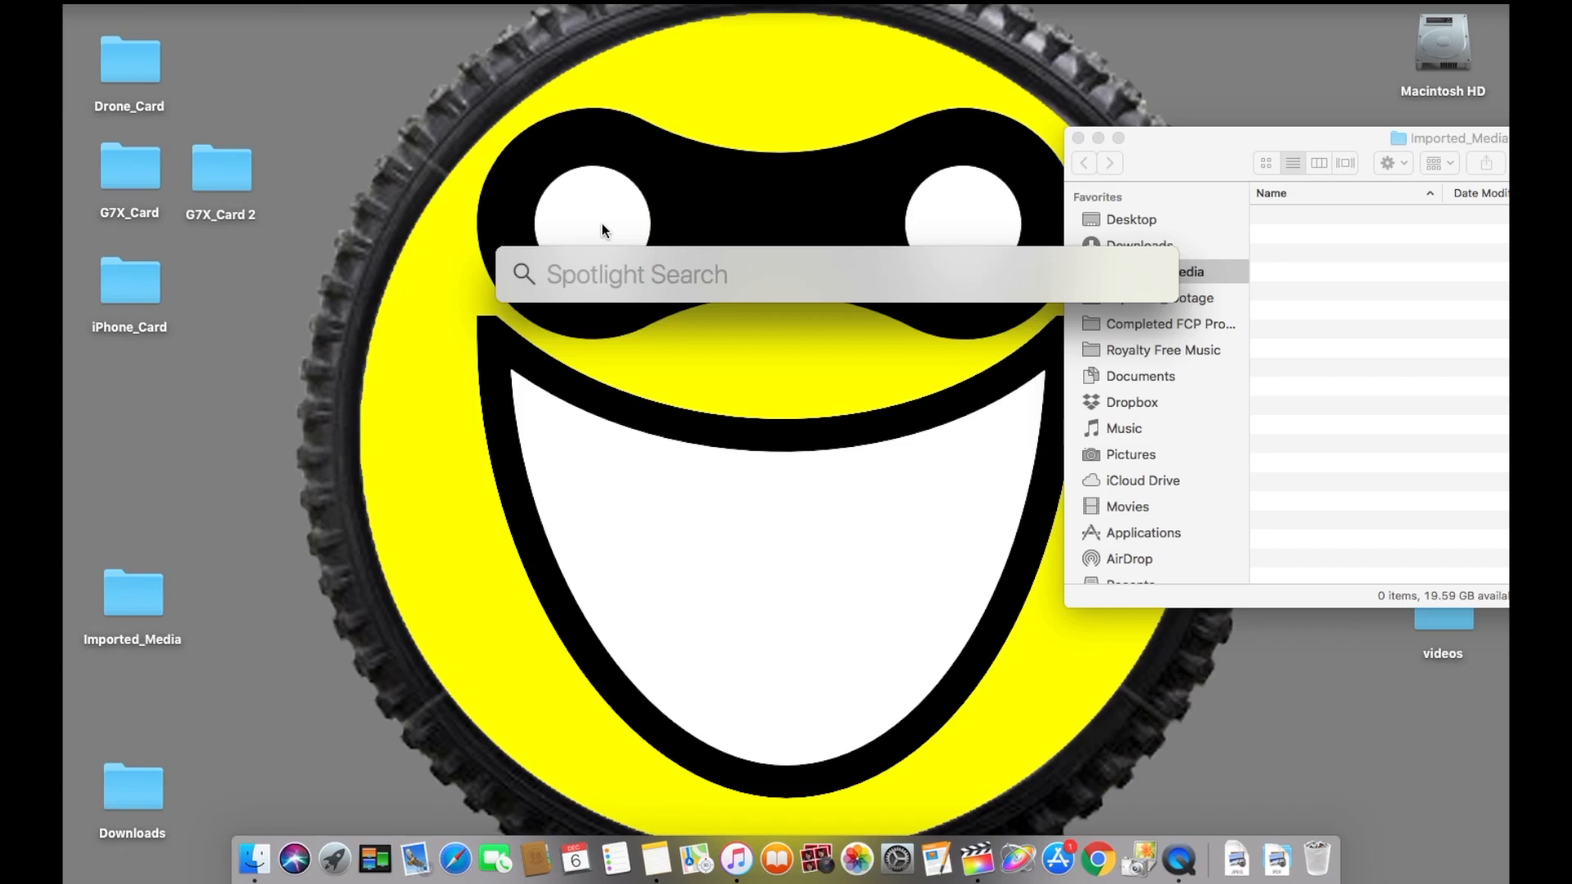
pyautogui.write('auto')
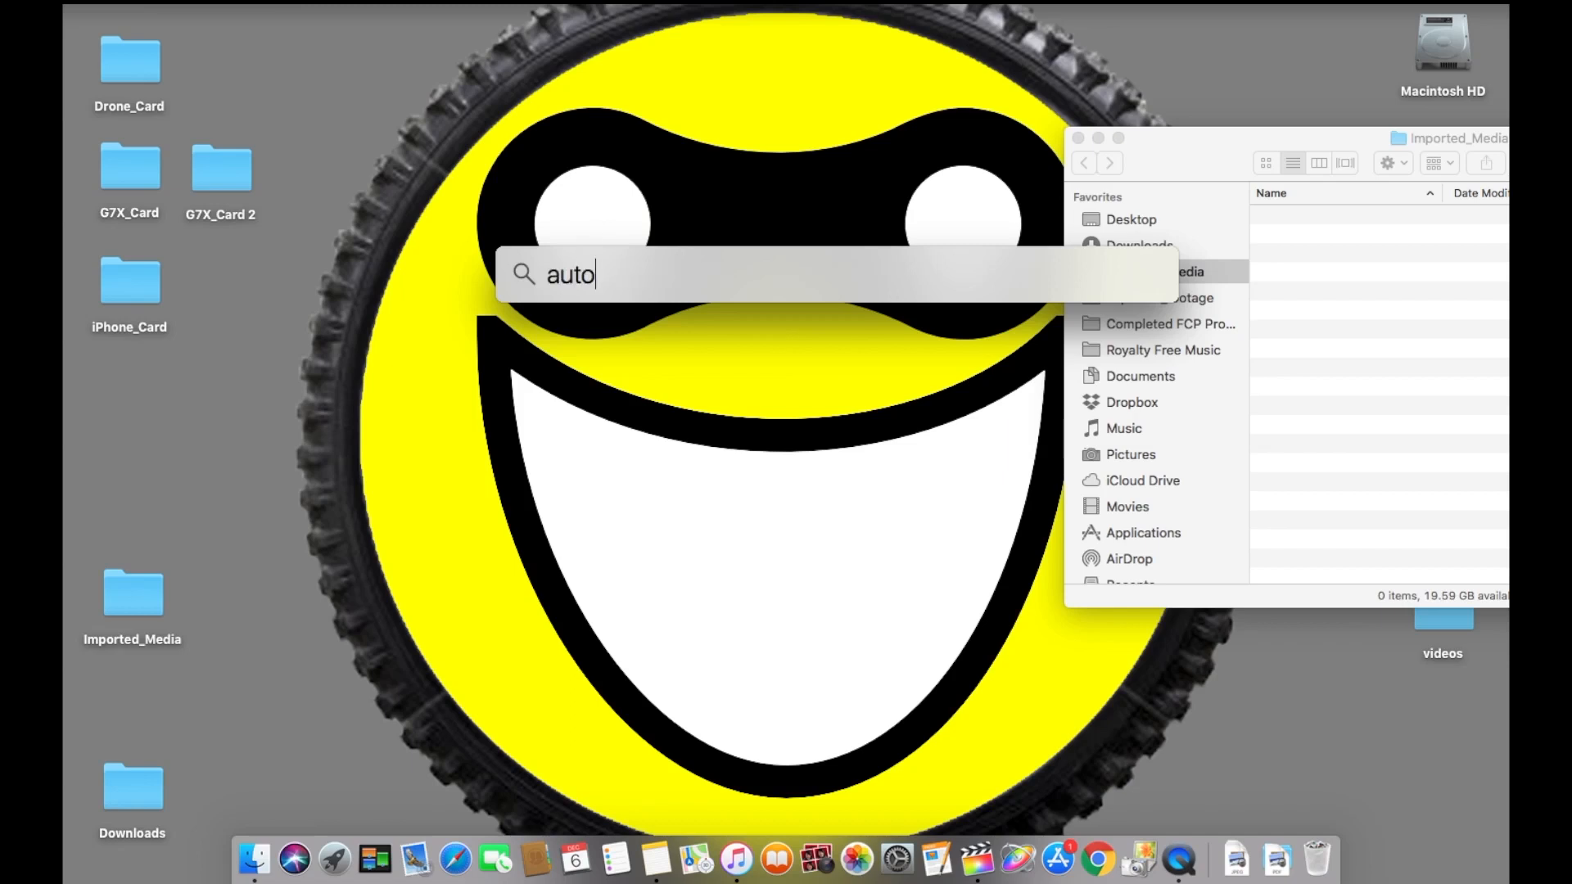
pyautogui.press('Return')
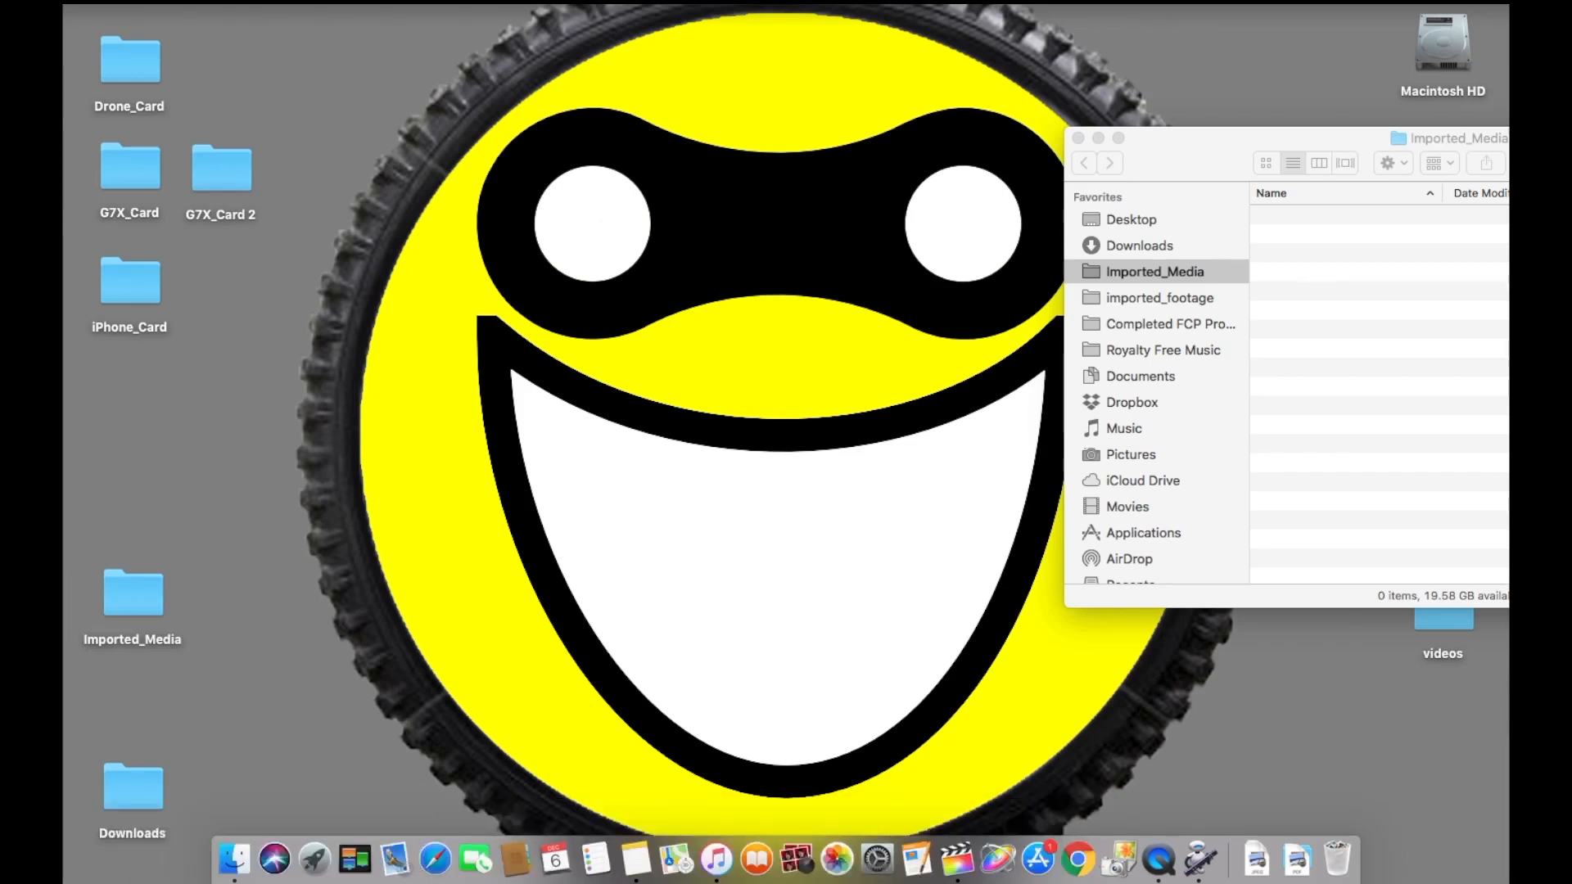
# Create a new Automator document of the Service type.
pyautogui.click(218, 4)
pyautogui.click(225, 25)
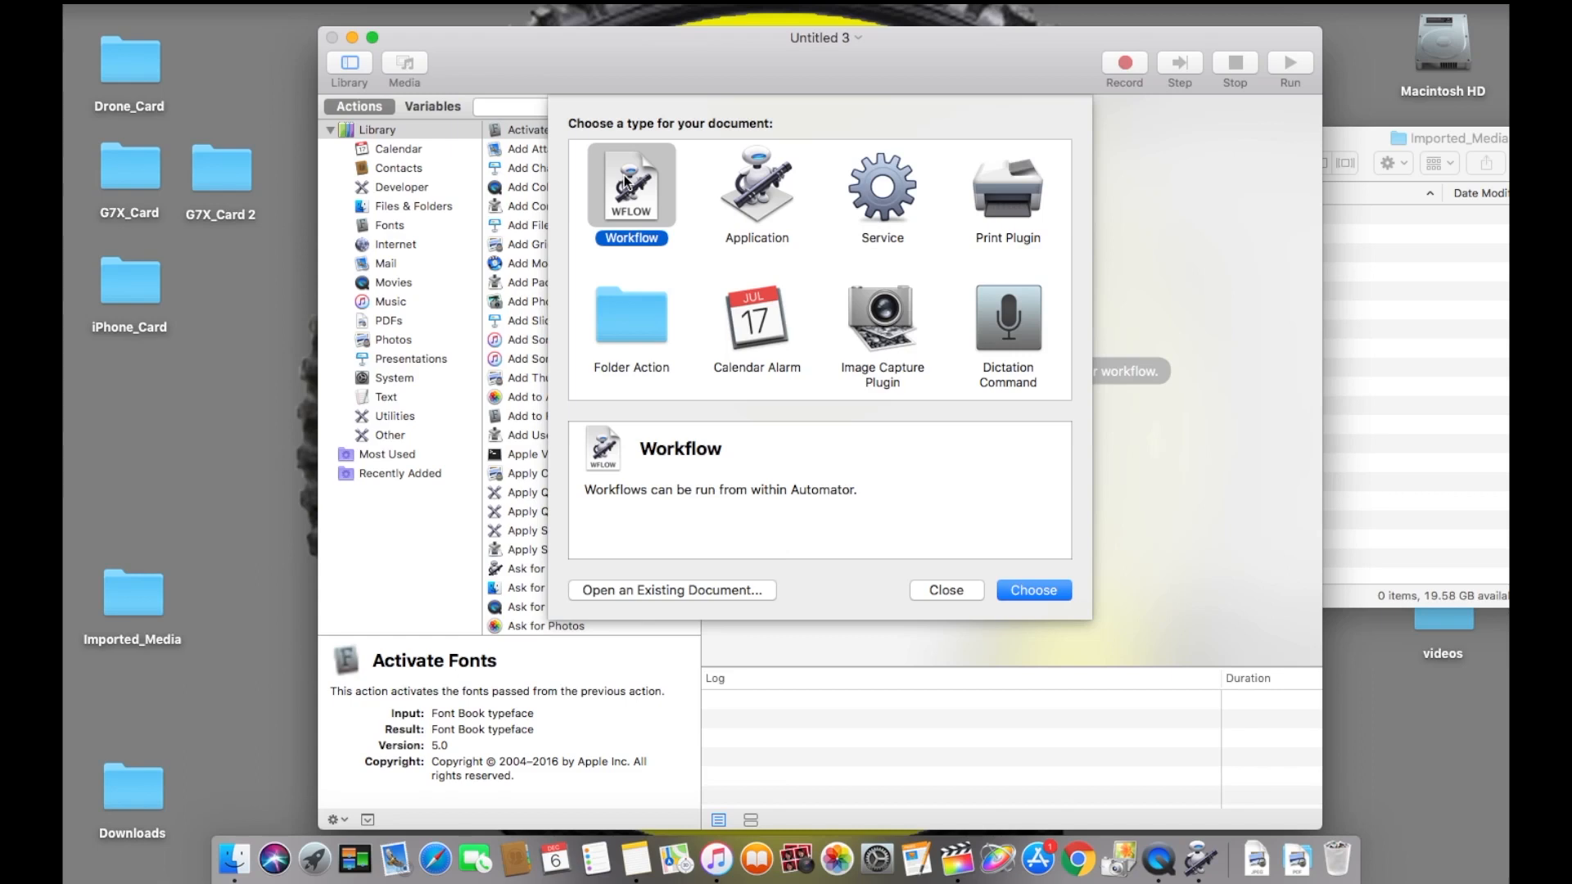
pyautogui.click(881, 195)
pyautogui.click(1022, 591)
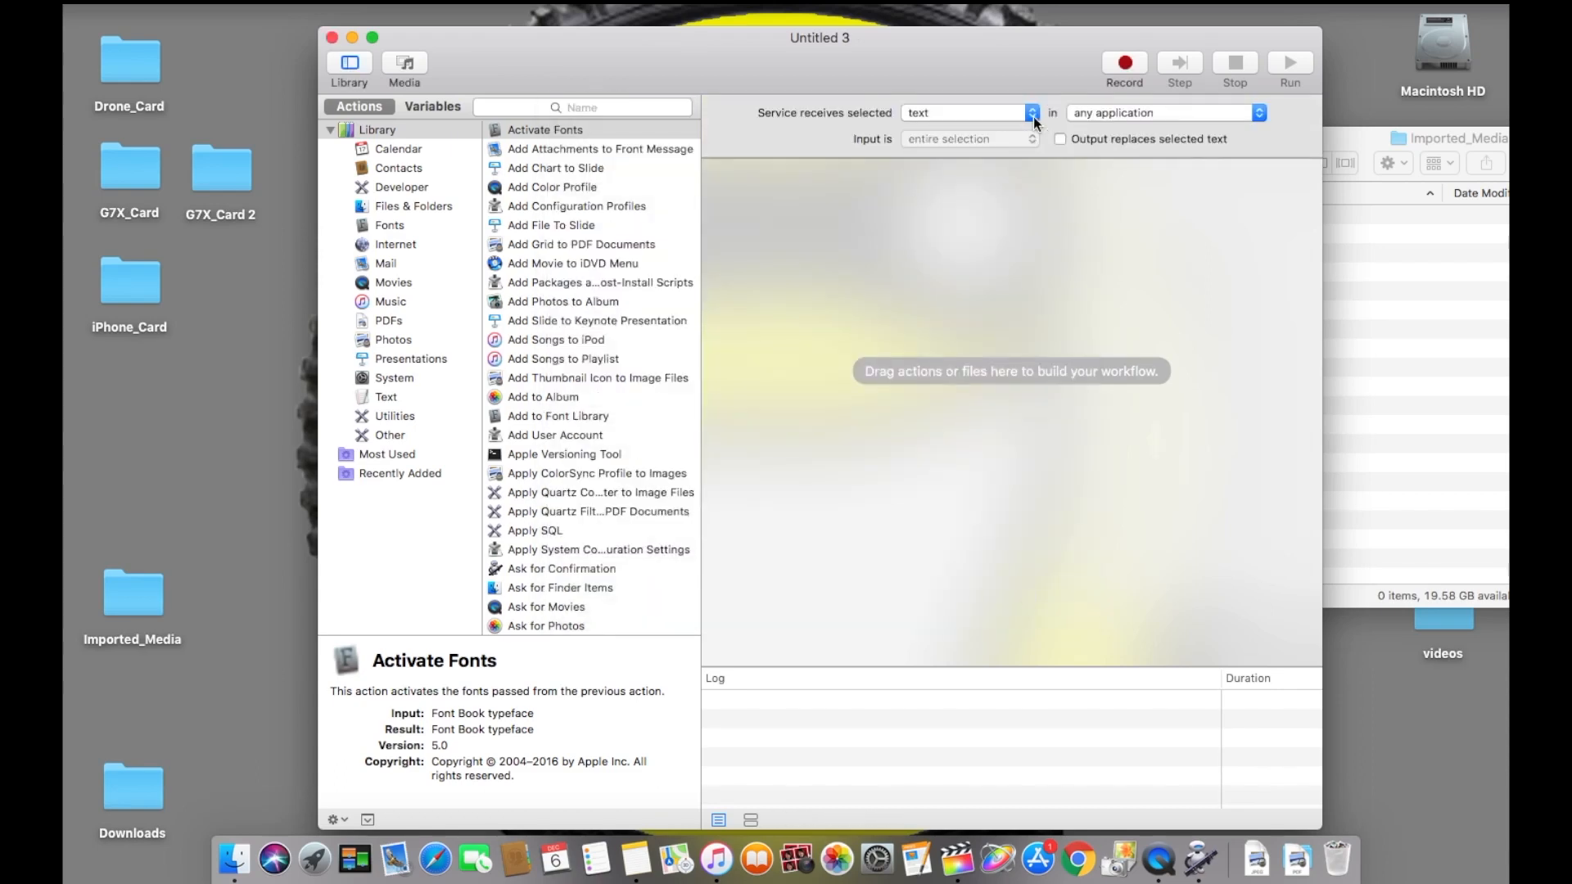
# Set the service to receive selected files or folders in Finder.
pyautogui.click(1033, 114)
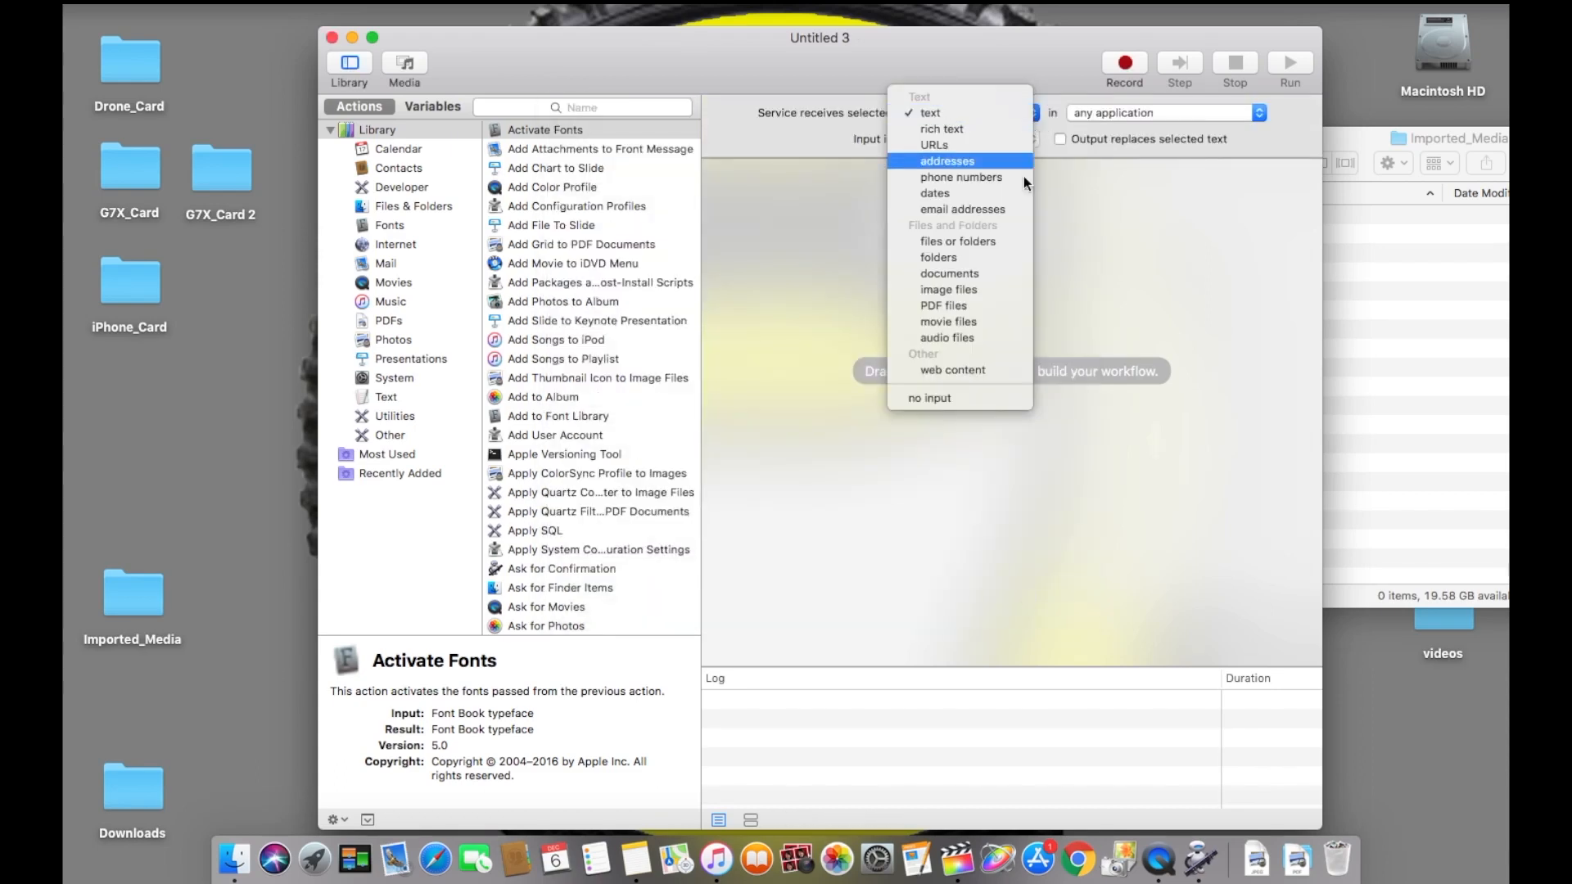
pyautogui.click(1011, 244)
pyautogui.click(1259, 113)
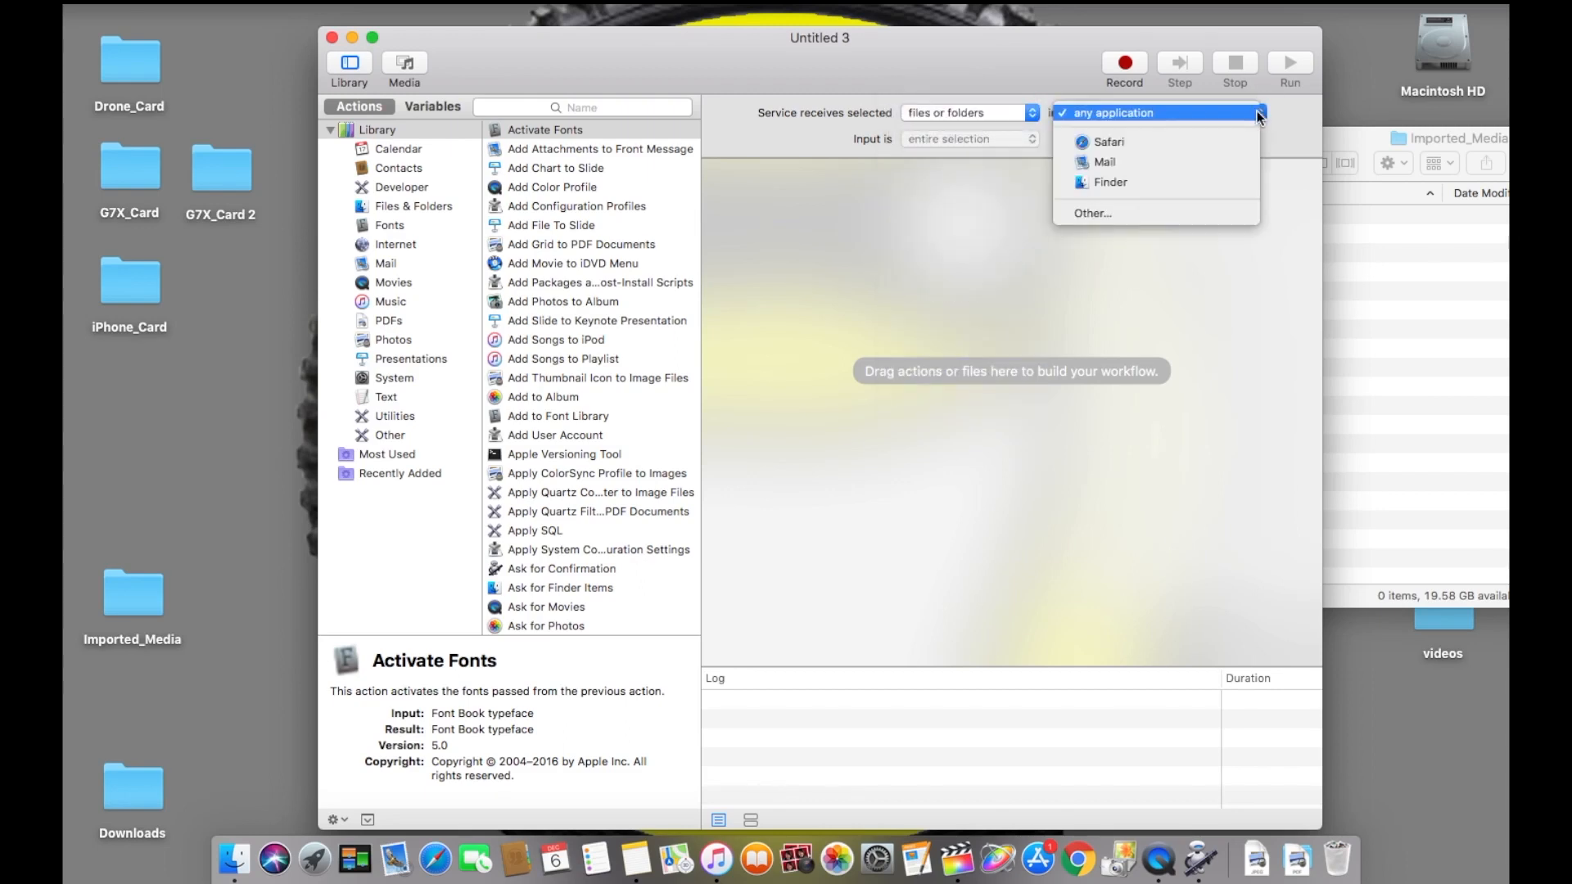
pyautogui.click(1233, 180)
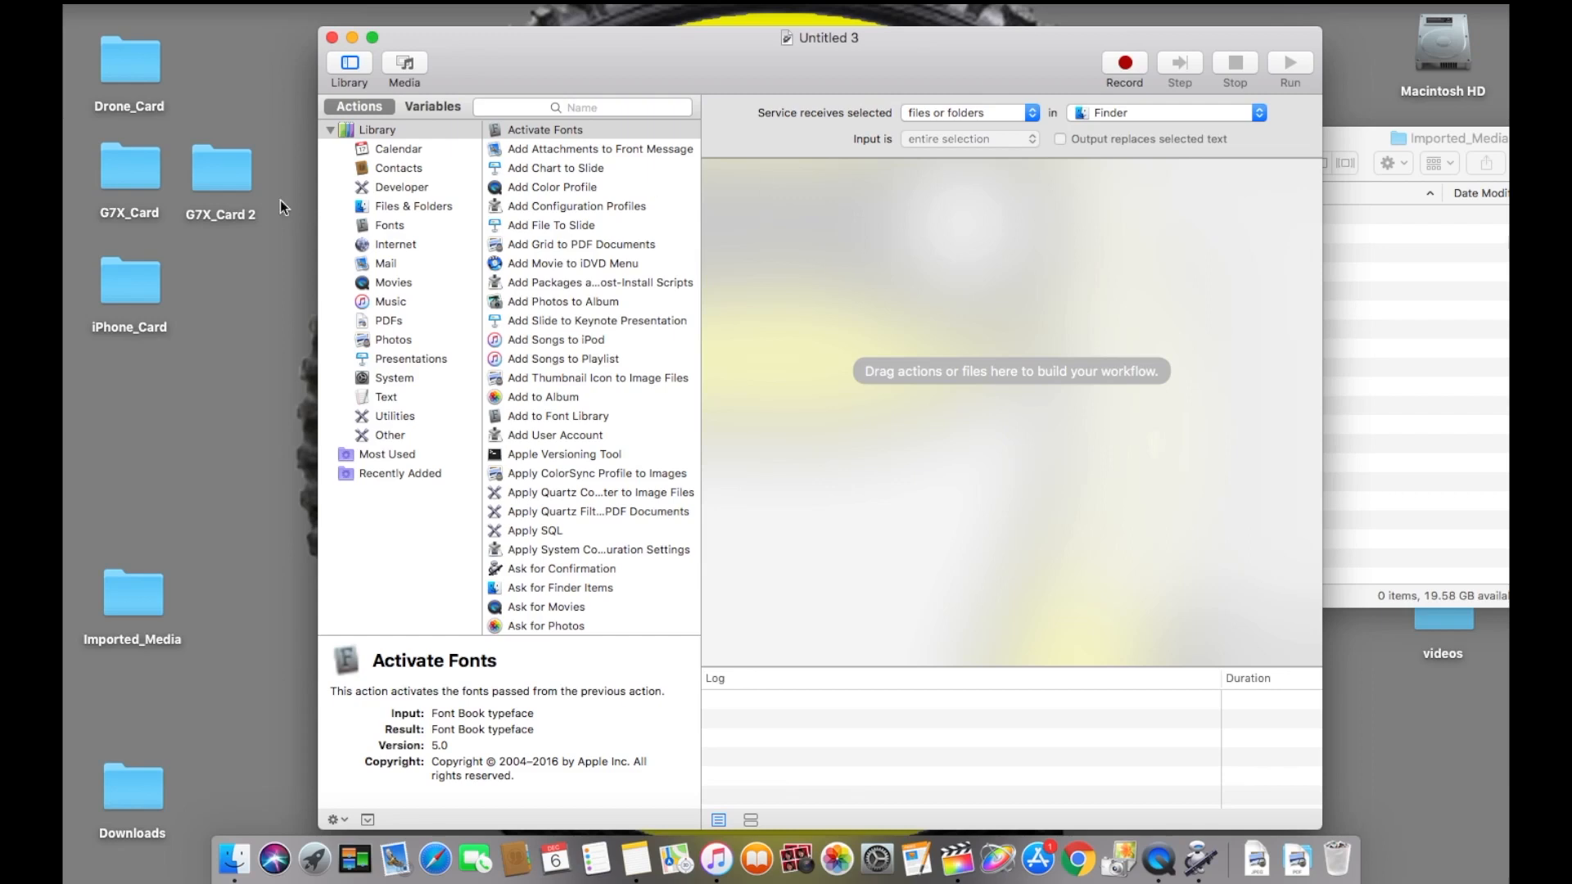
pyautogui.rightClick(226, 177)
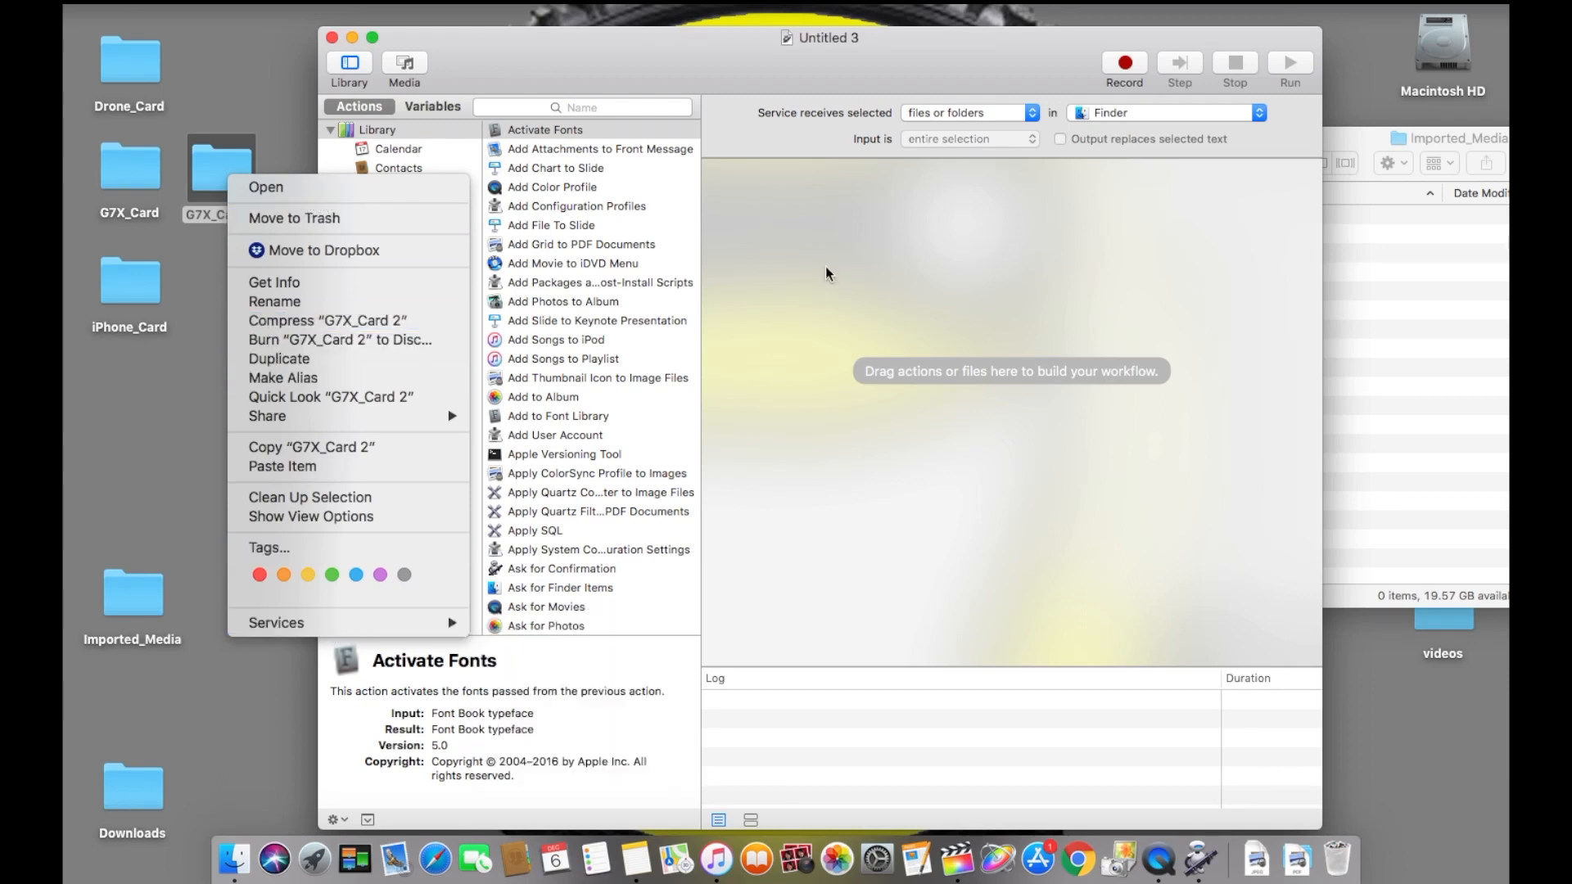
pyautogui.click(1245, 115)
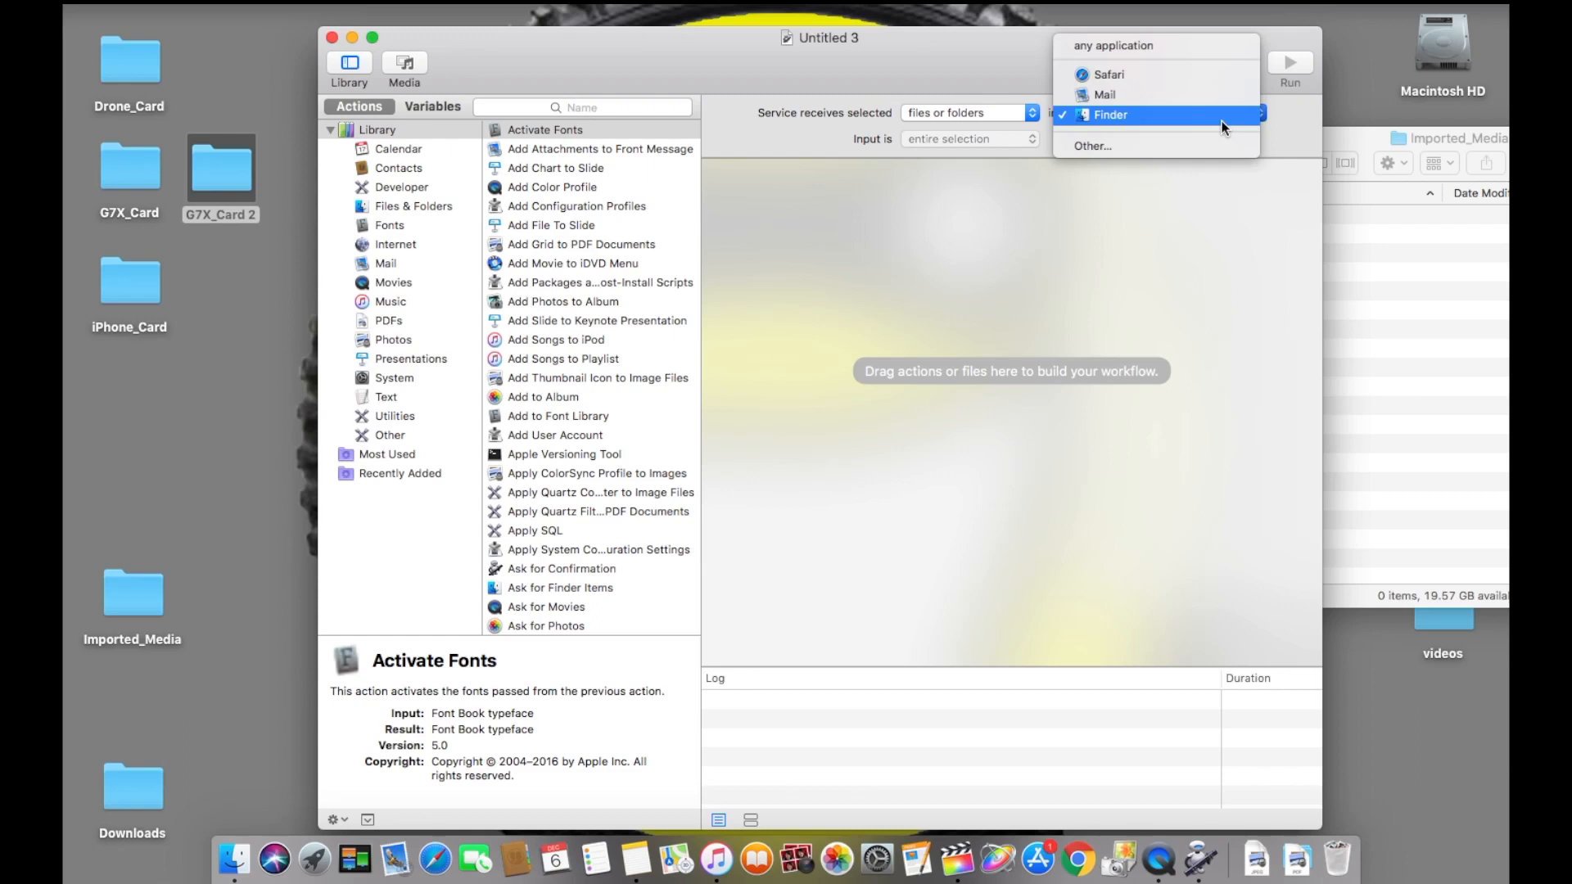
pyautogui.click(1221, 121)
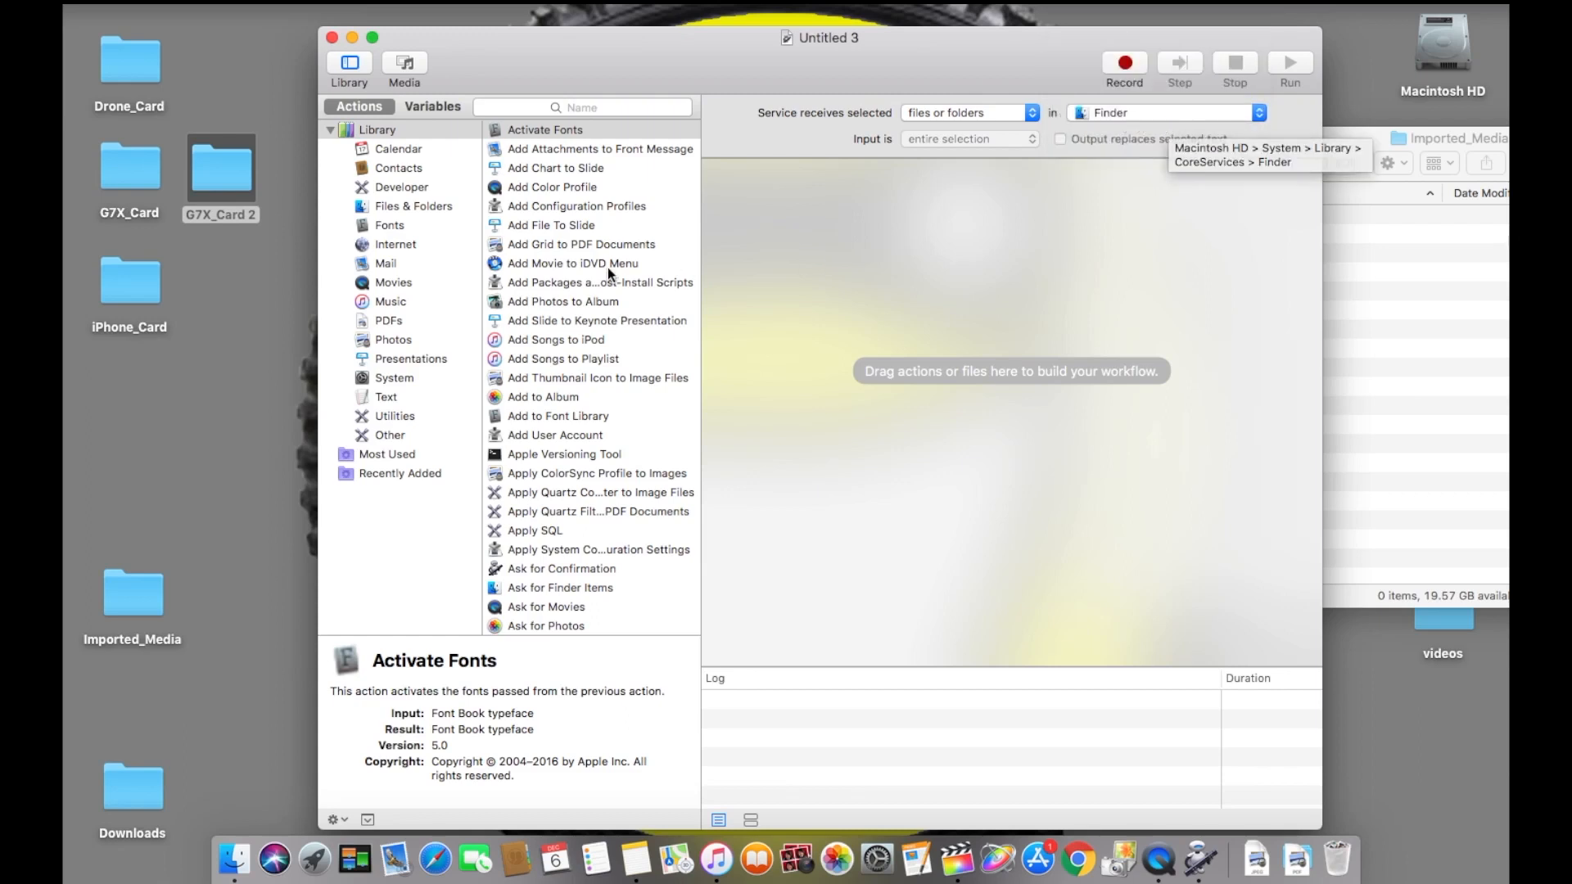
# Add the New Dated Folder action from the Files & Folders category to the workflow.
pyautogui.click(382, 208)
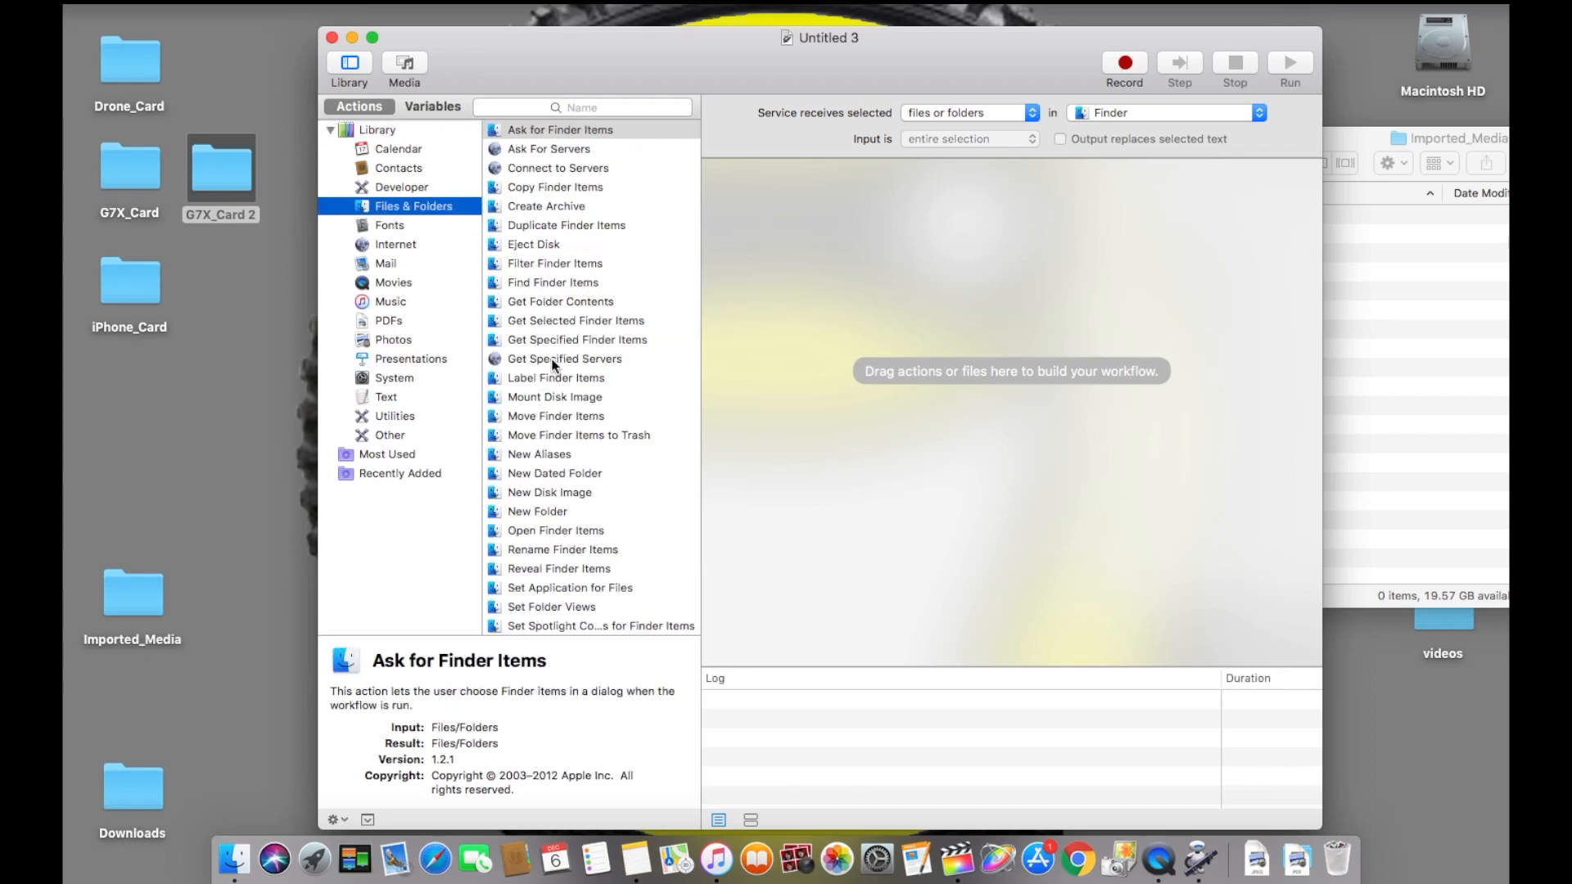
pyautogui.click(537, 475)
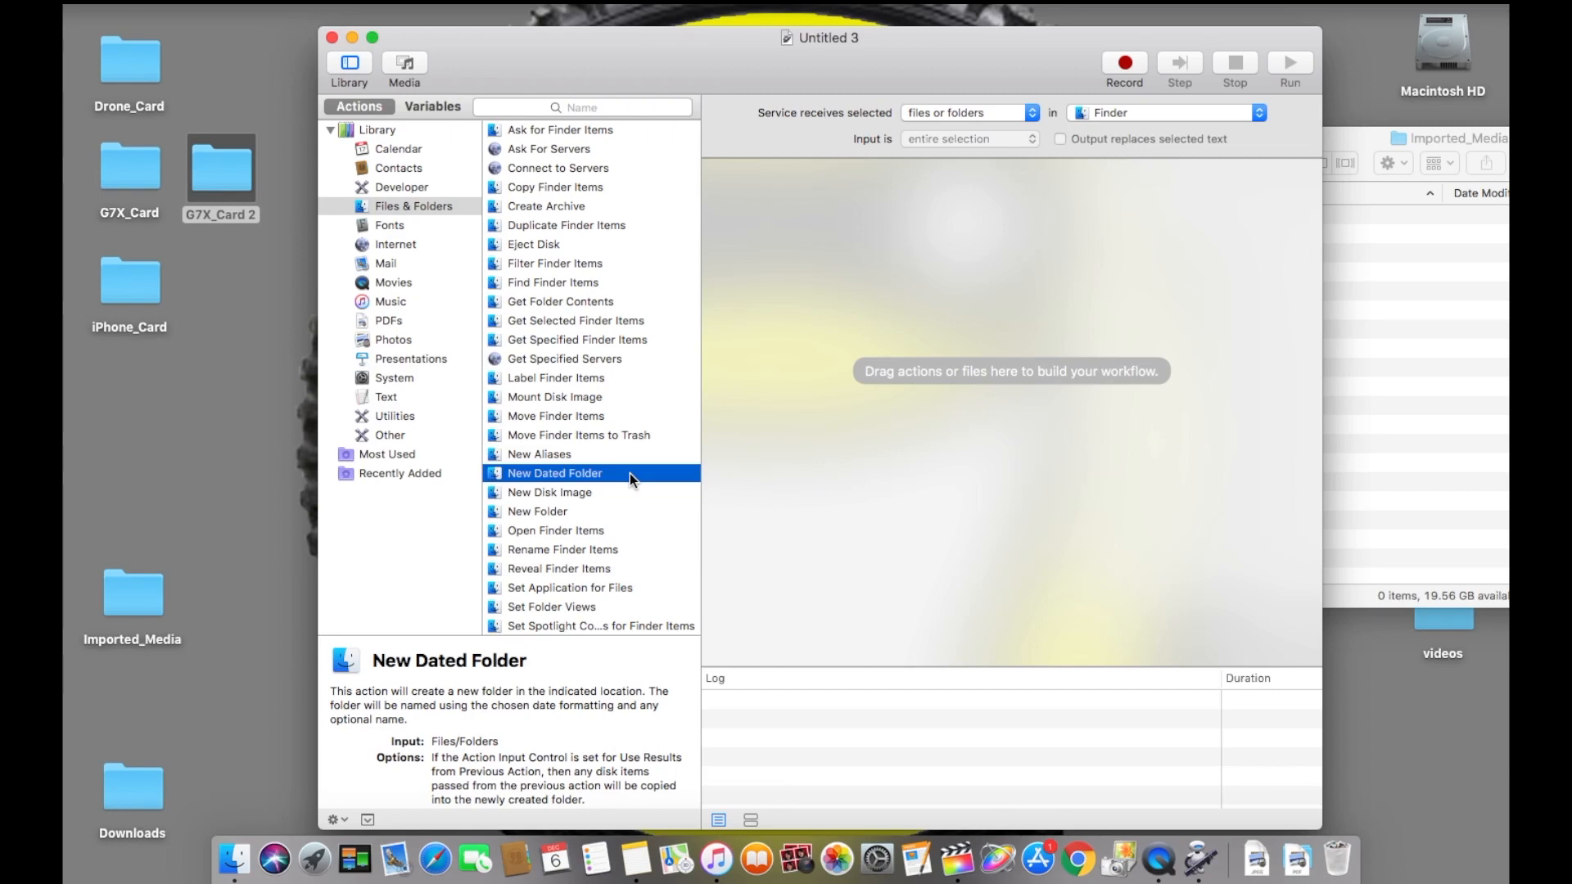
pyautogui.doubleClick(563, 474)
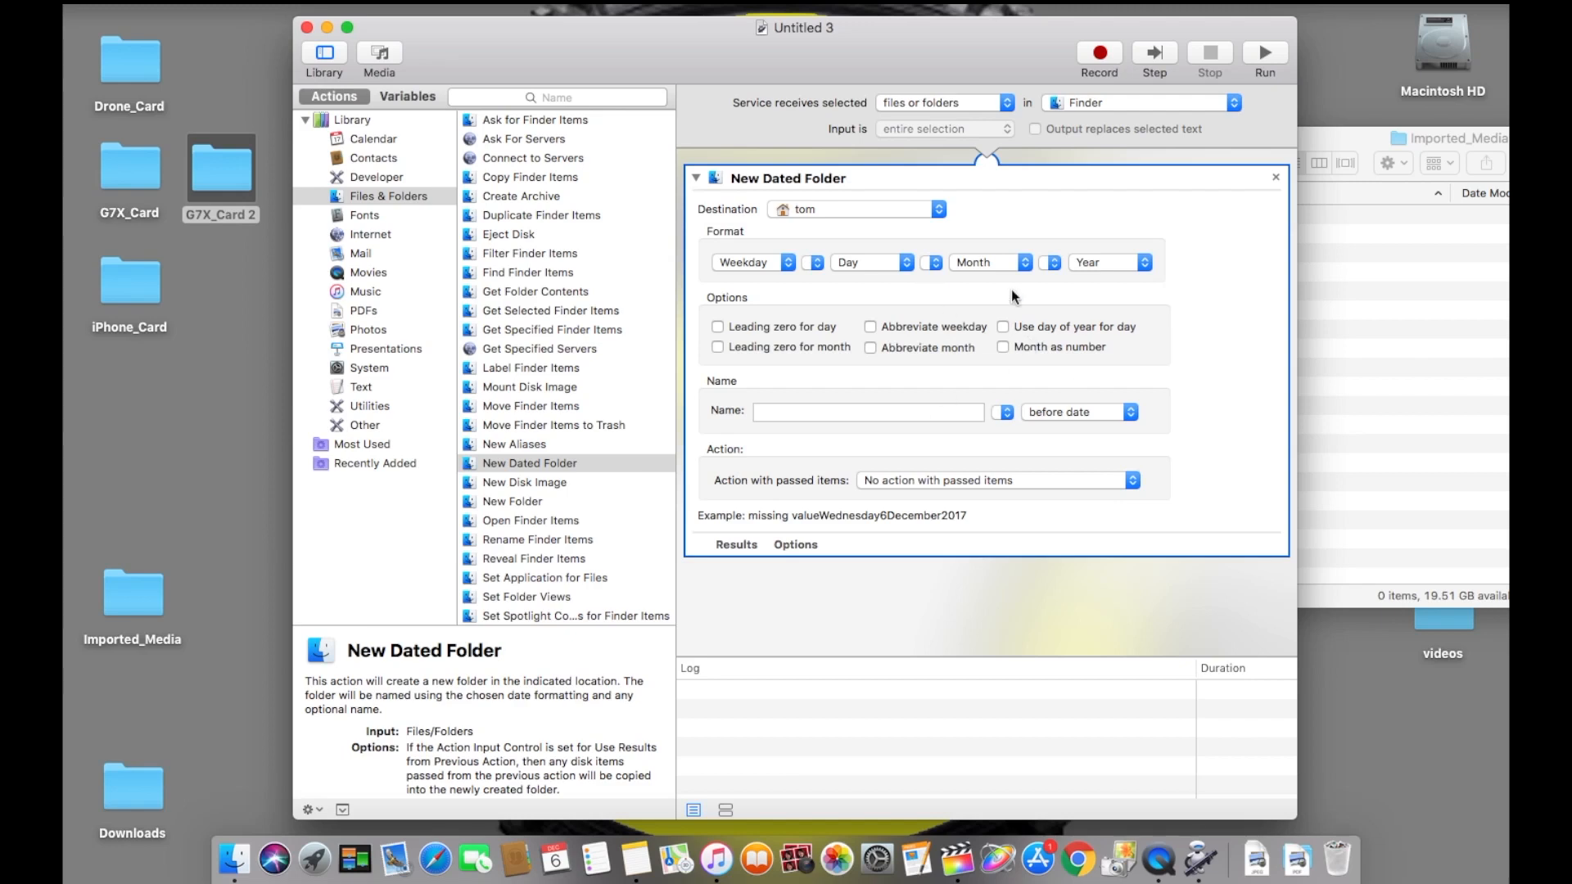
# Set the New Dated Folder destination to the Imported_Media folder on the Desktop.
pyautogui.click(130, 602)
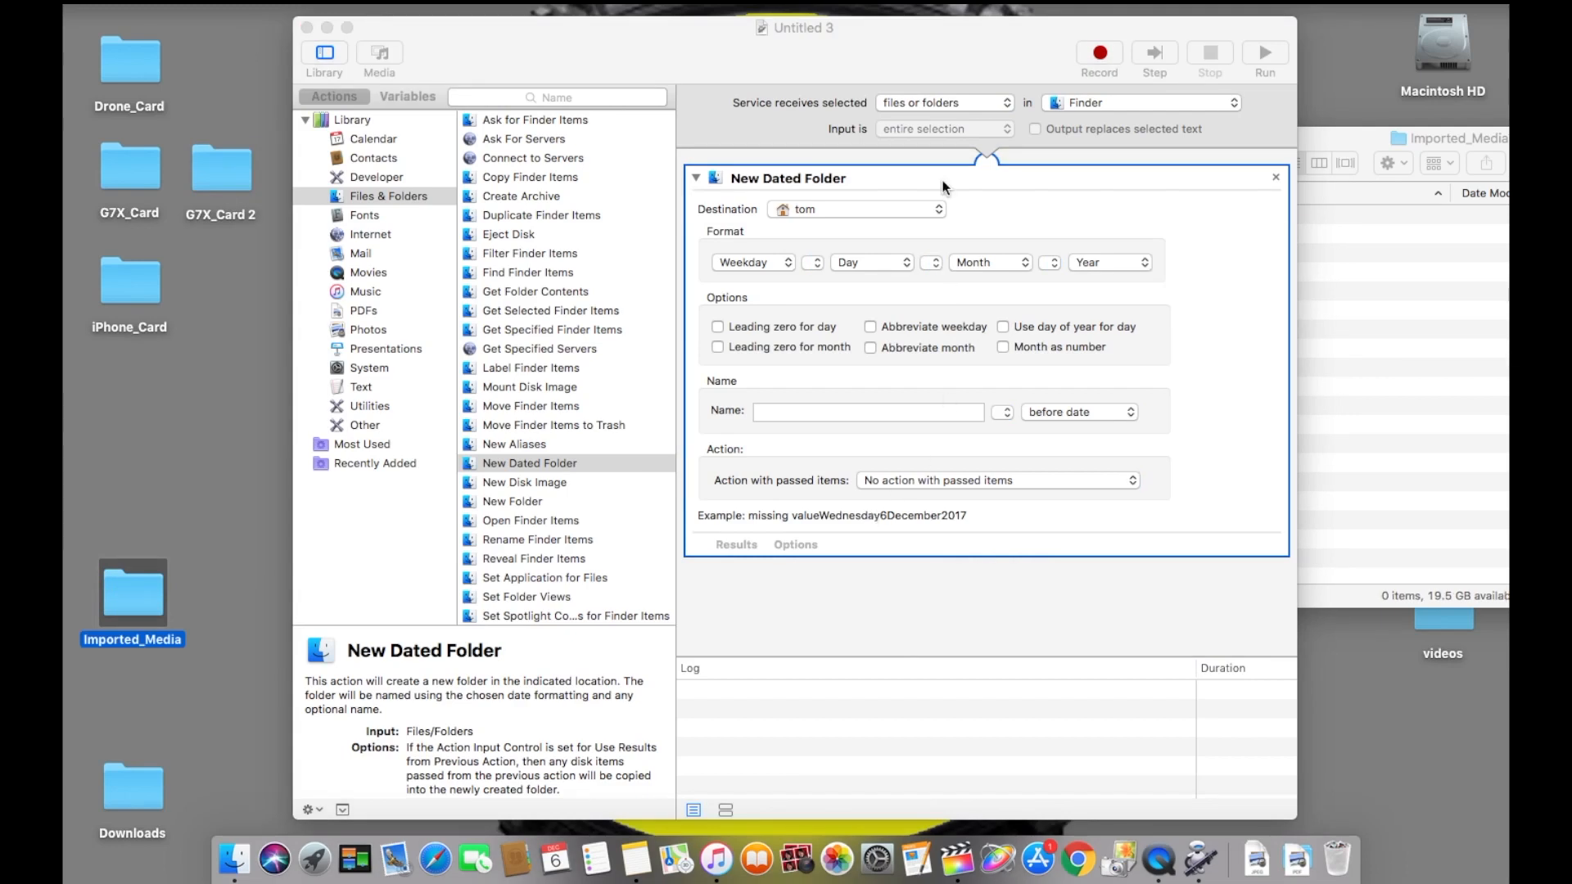
pyautogui.click(941, 209)
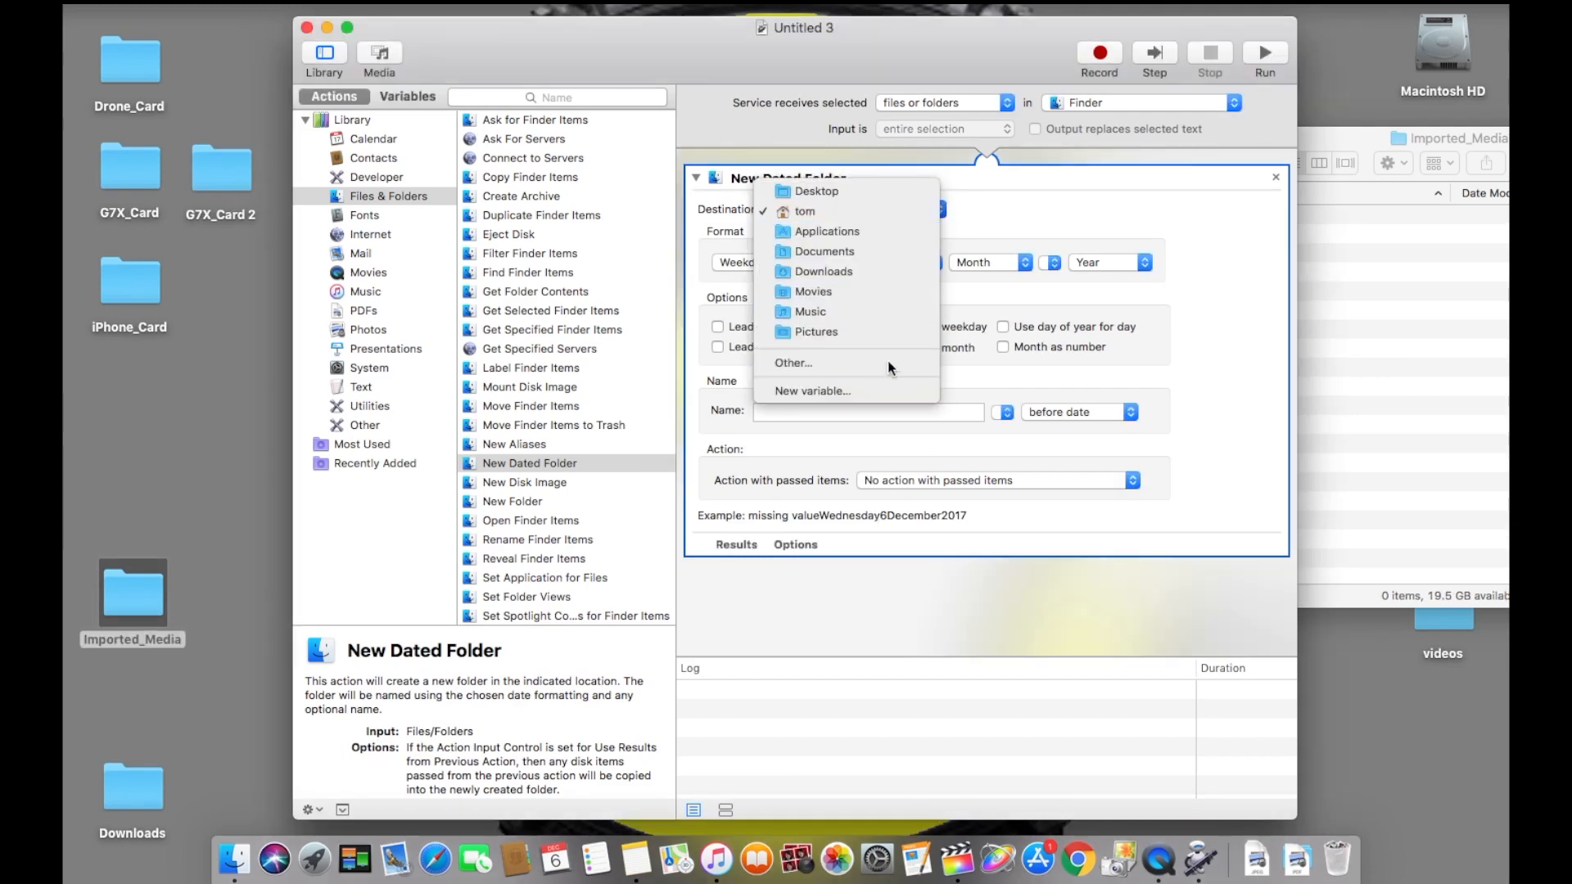
pyautogui.click(888, 363)
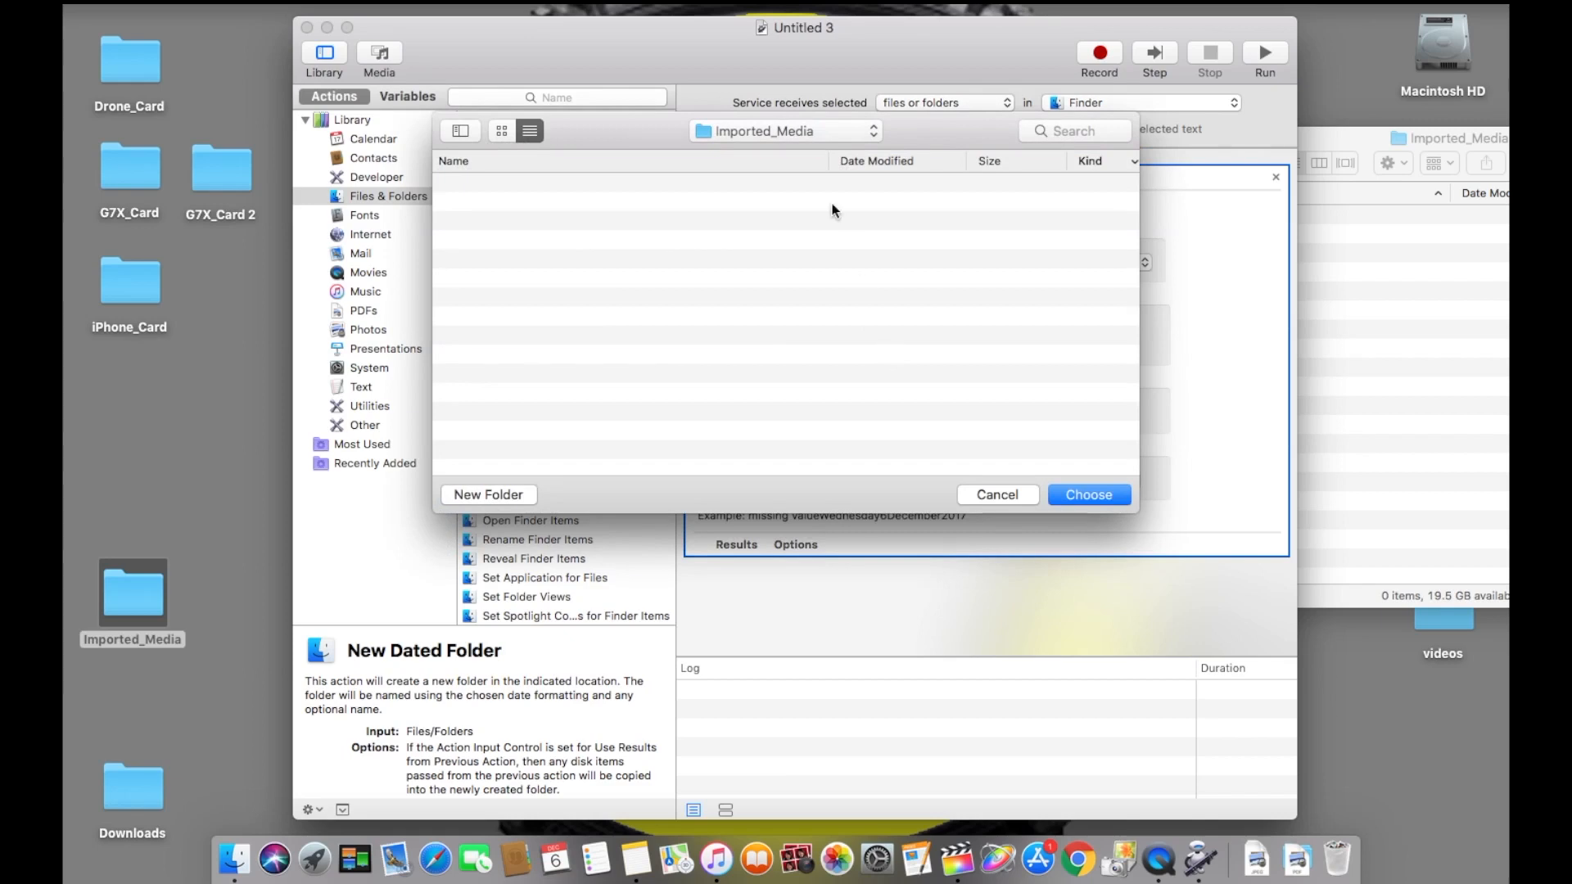
pyautogui.click(866, 131)
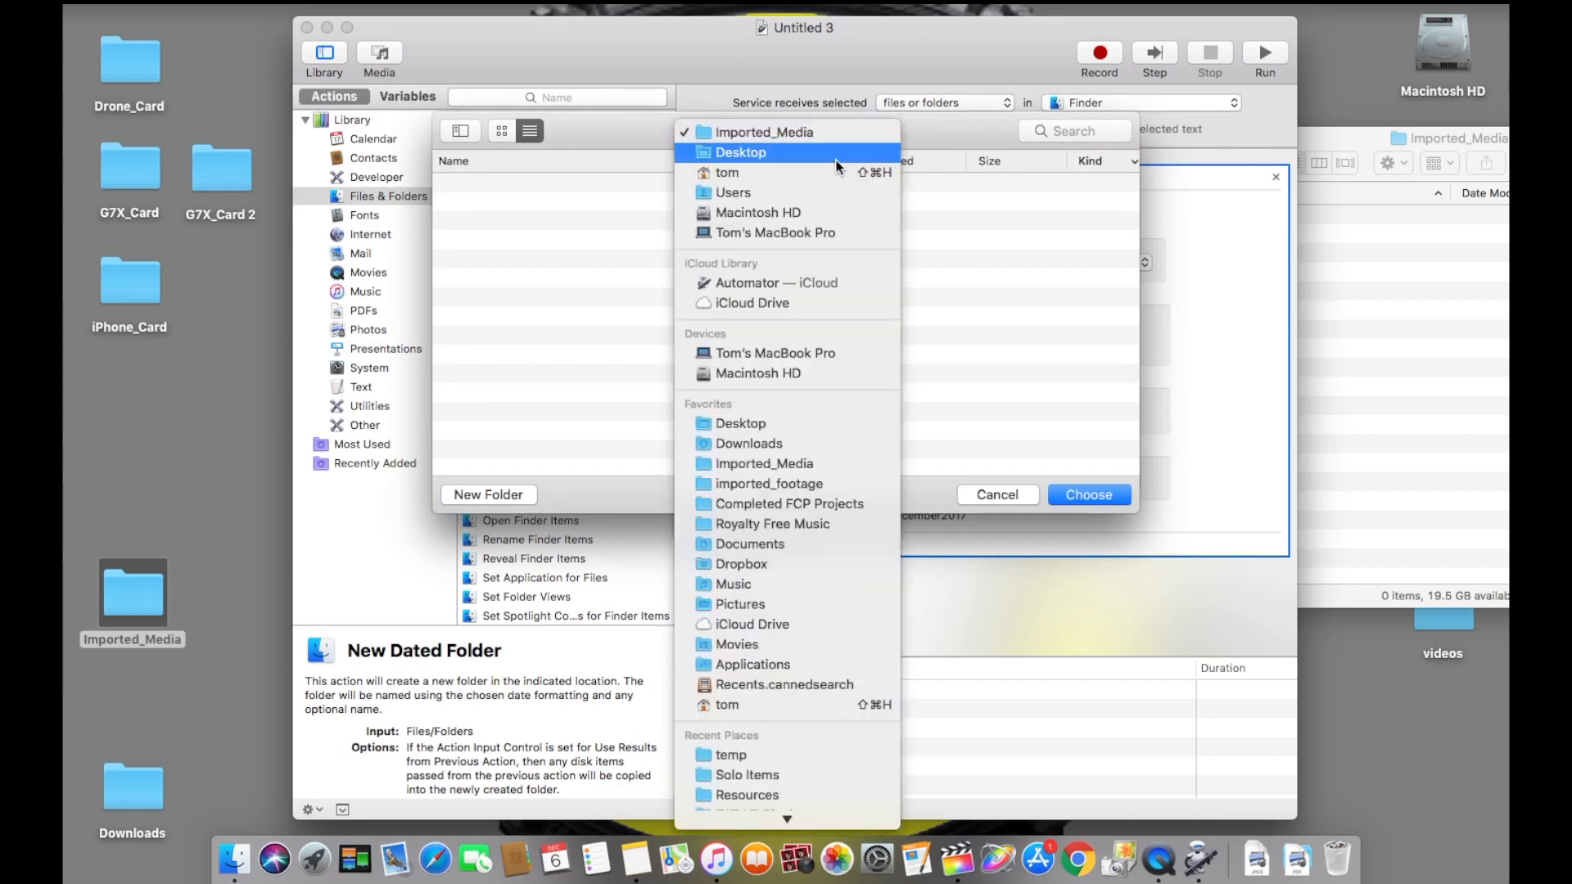
pyautogui.click(837, 162)
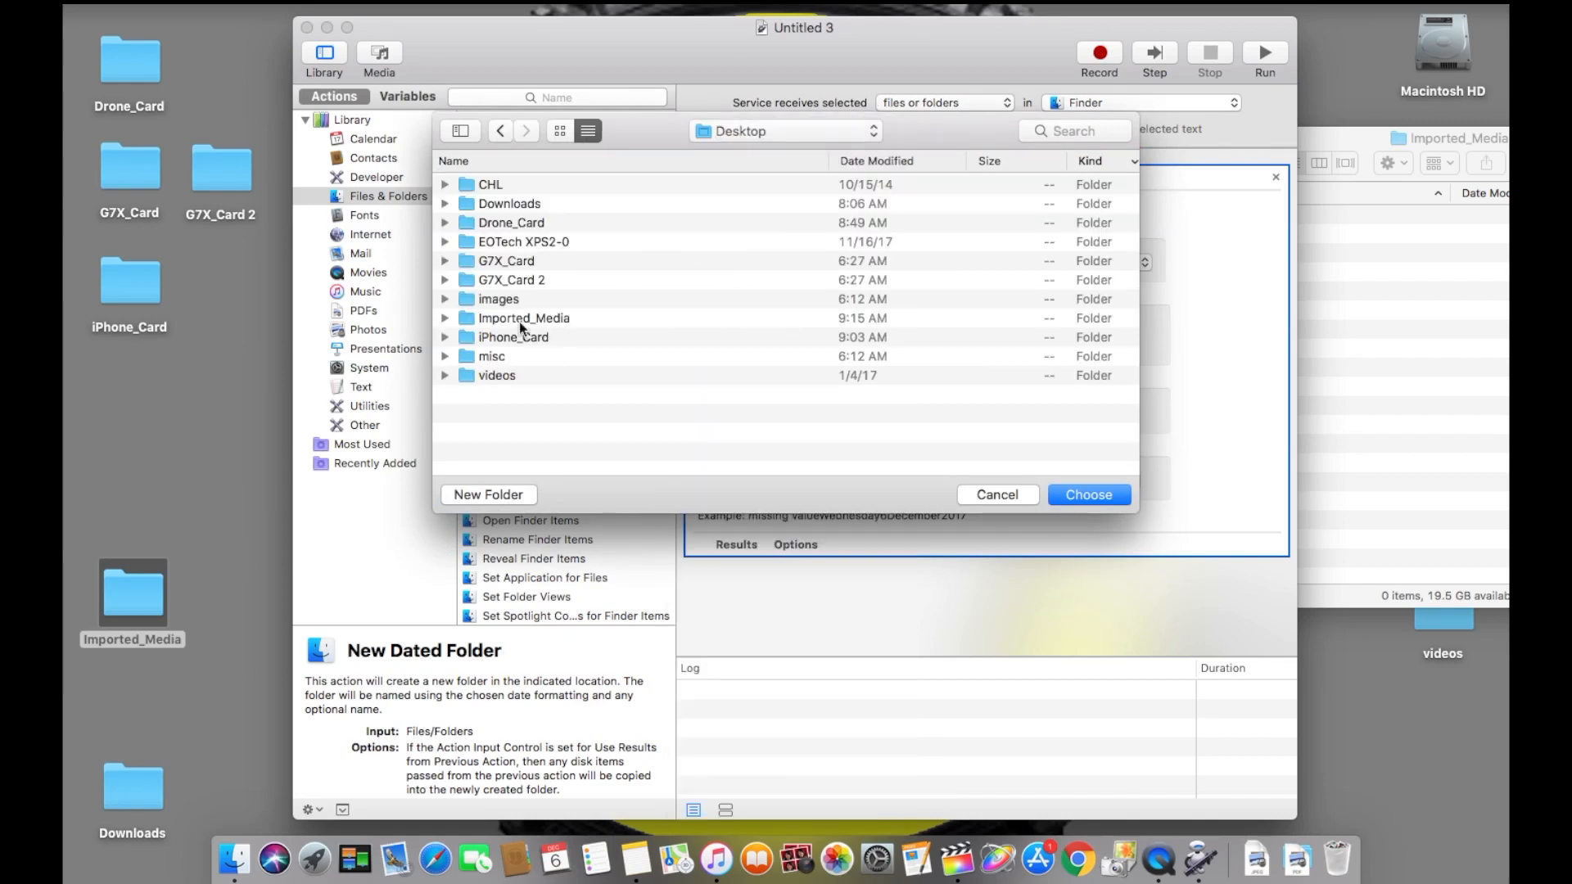
pyautogui.doubleClick(513, 321)
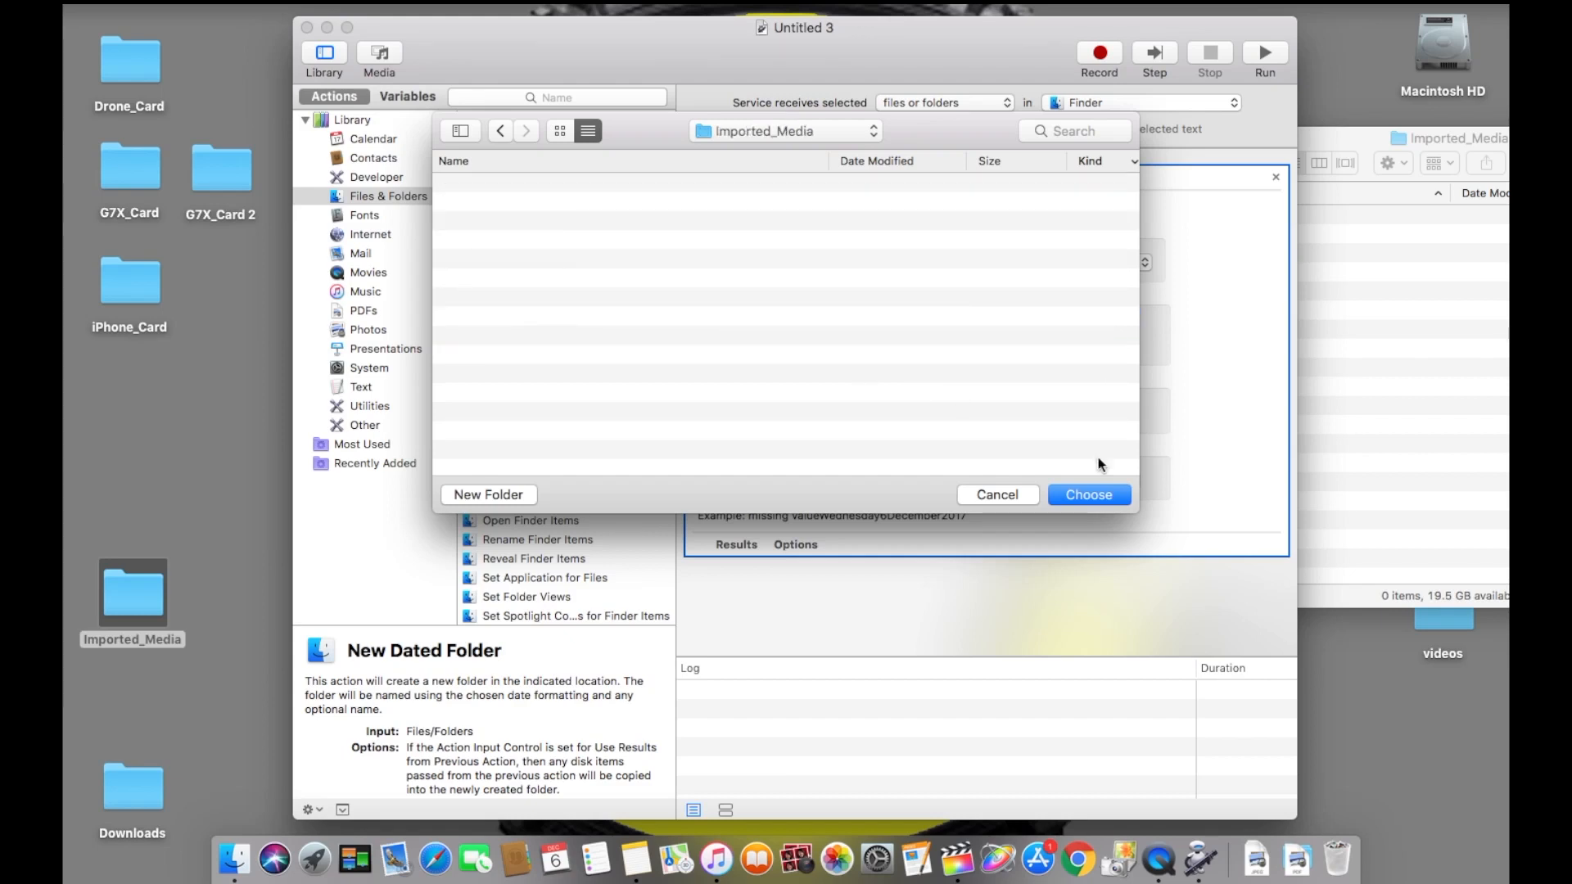
pyautogui.click(1087, 493)
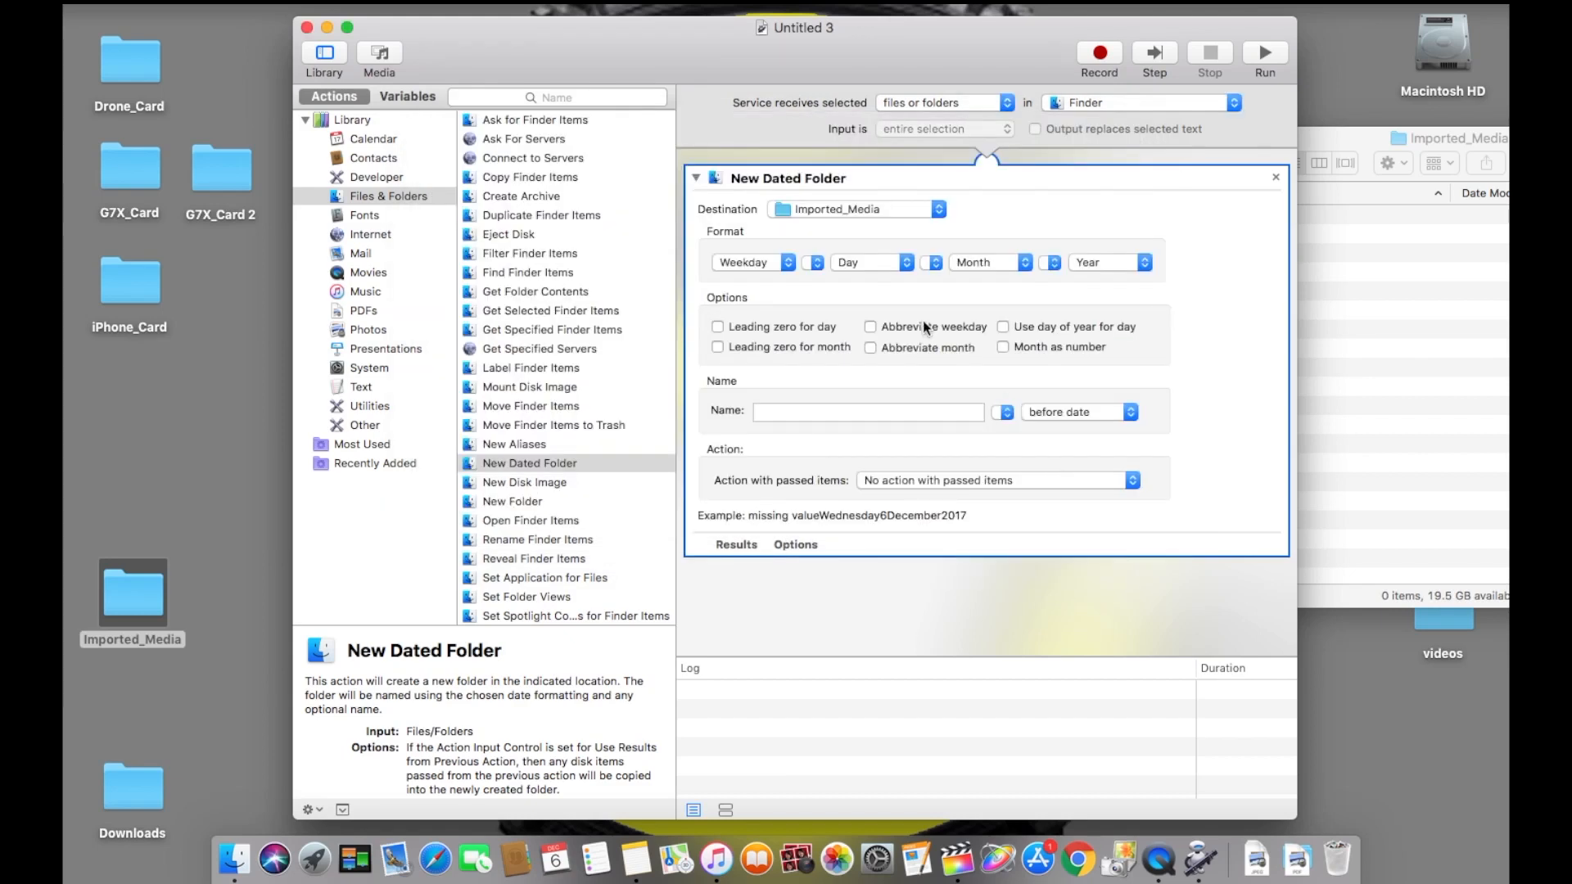
# Set the folder's date format to Year, Month, Day and None, without delimiters.
pyautogui.click(788, 263)
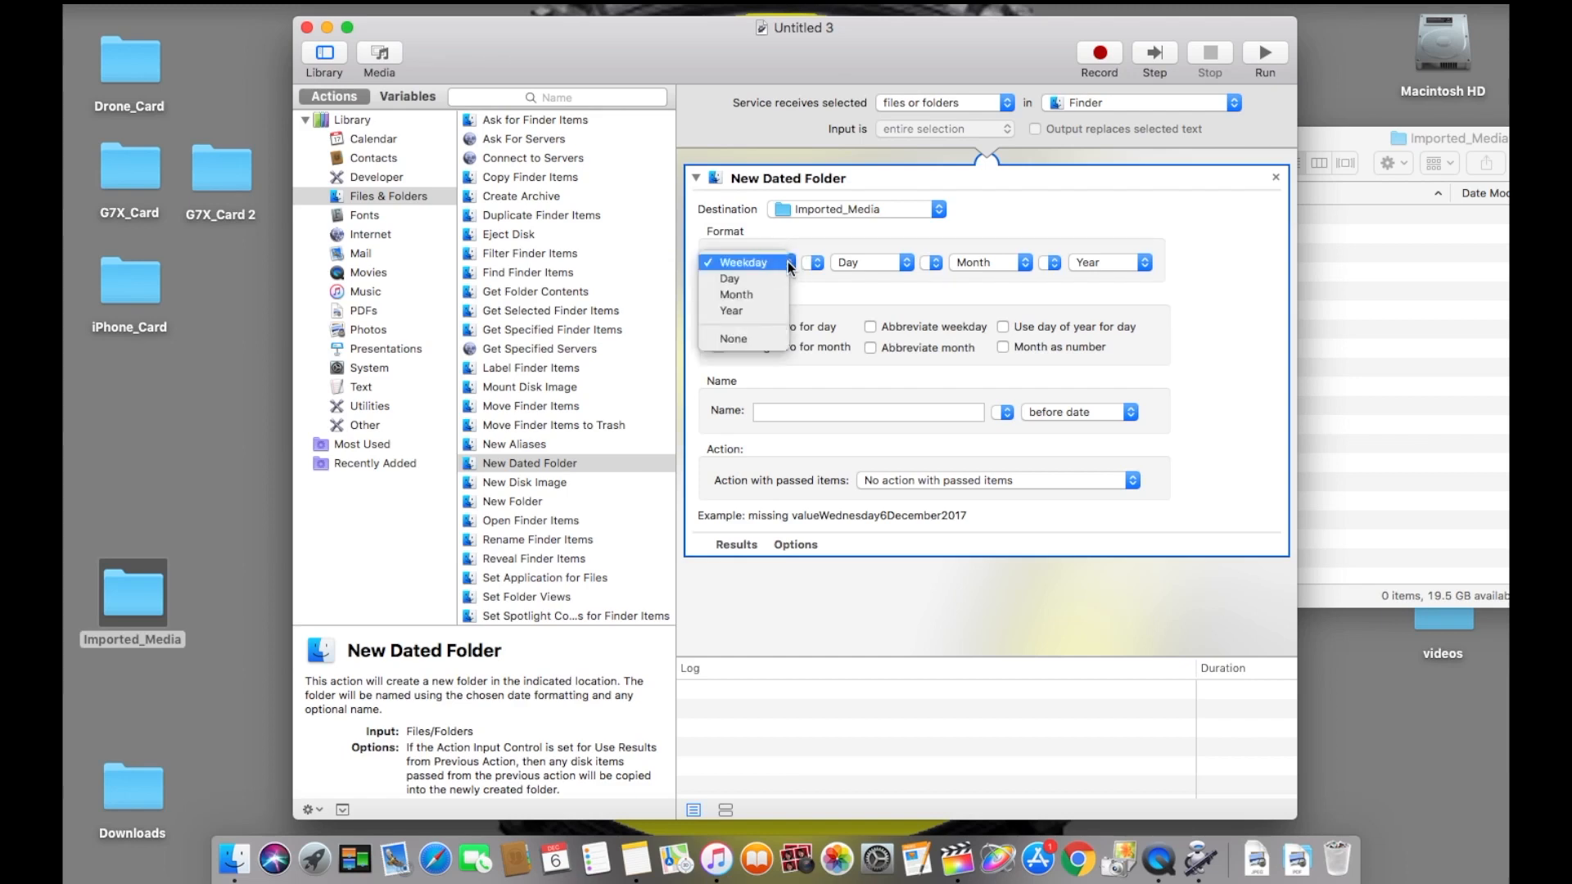
pyautogui.click(785, 308)
pyautogui.click(906, 262)
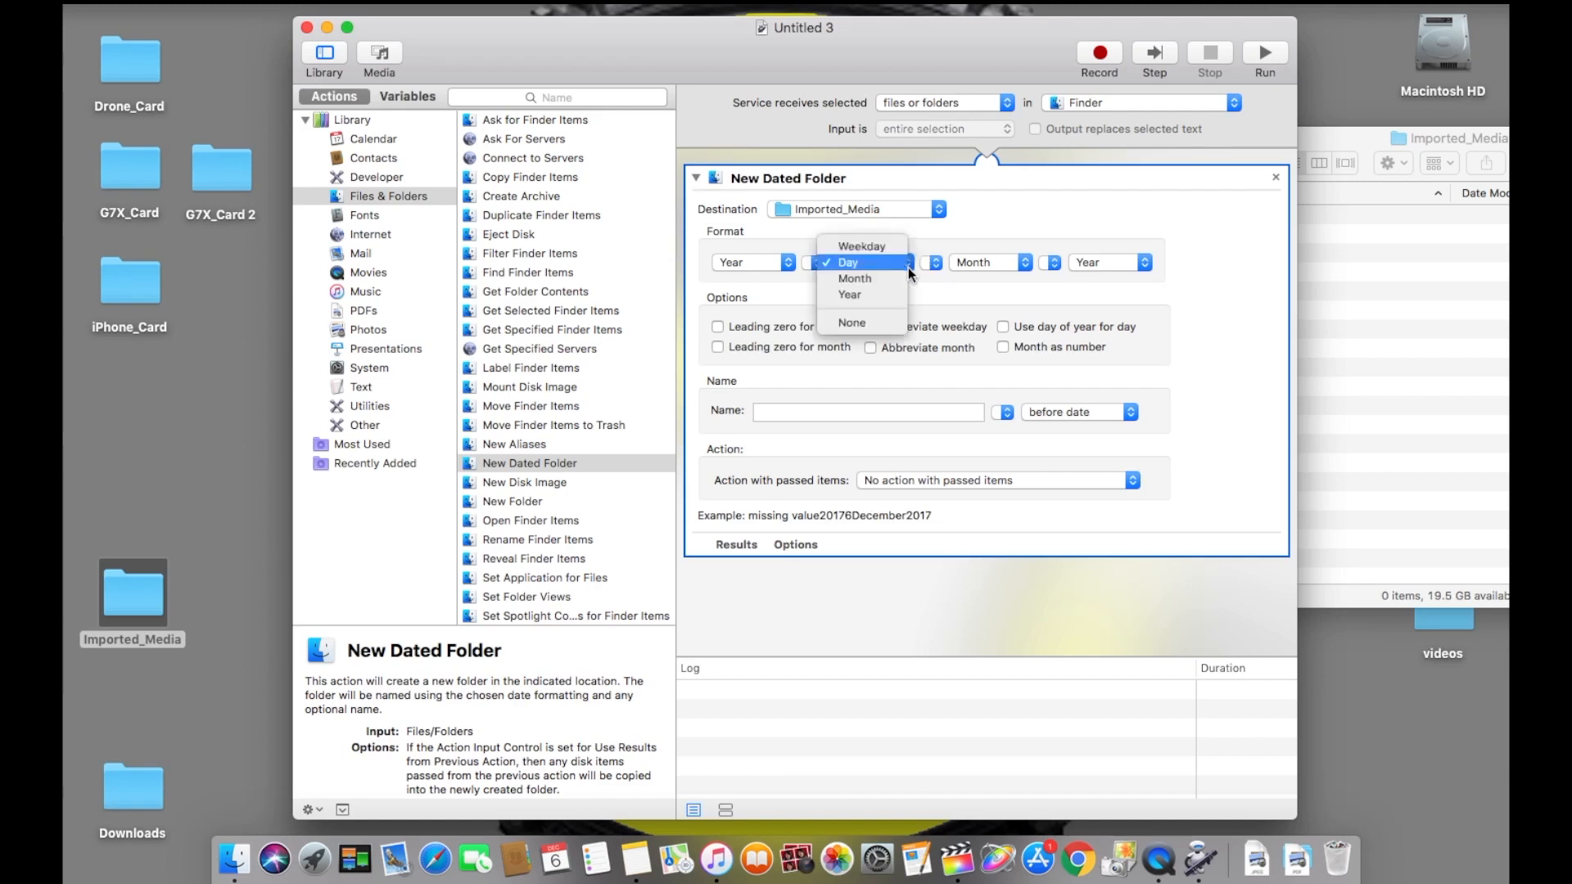
pyautogui.click(892, 279)
pyautogui.click(1027, 263)
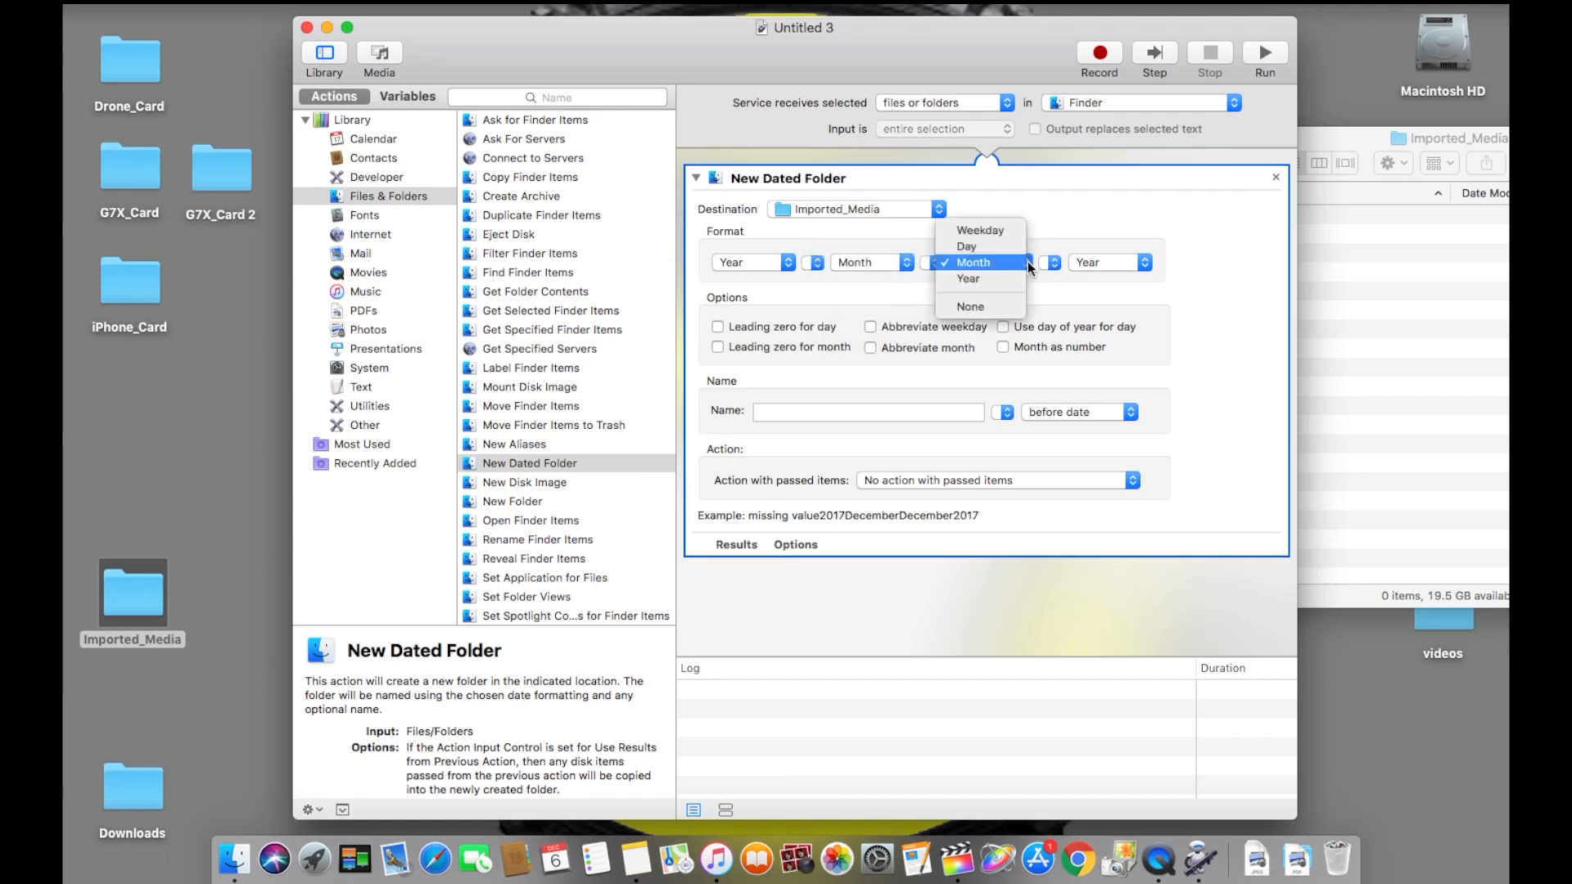
pyautogui.click(986, 246)
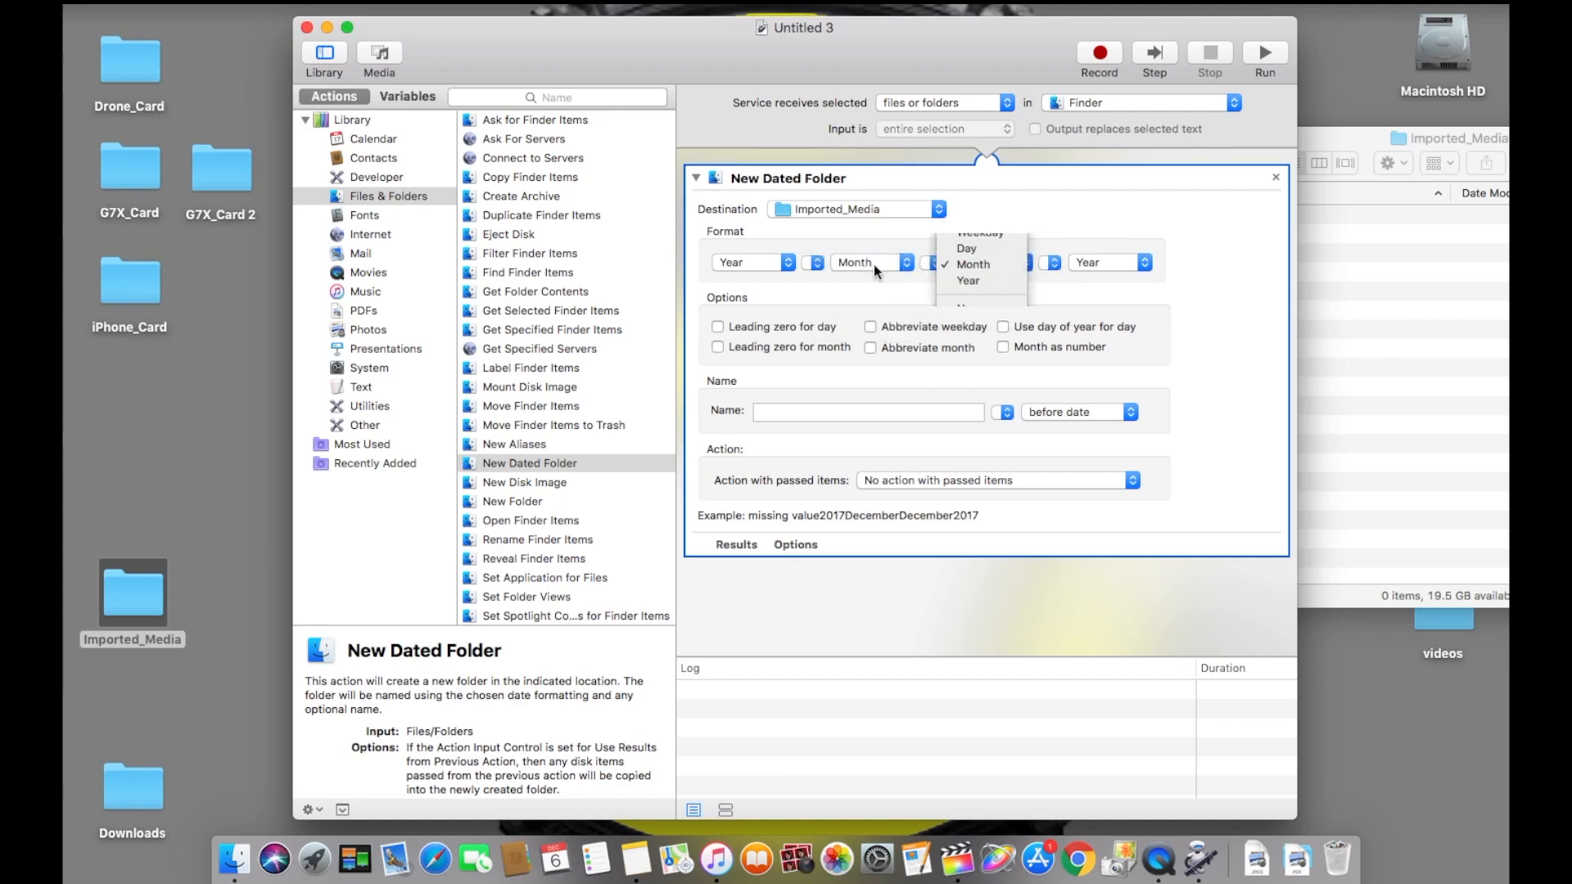
pyautogui.click(817, 264)
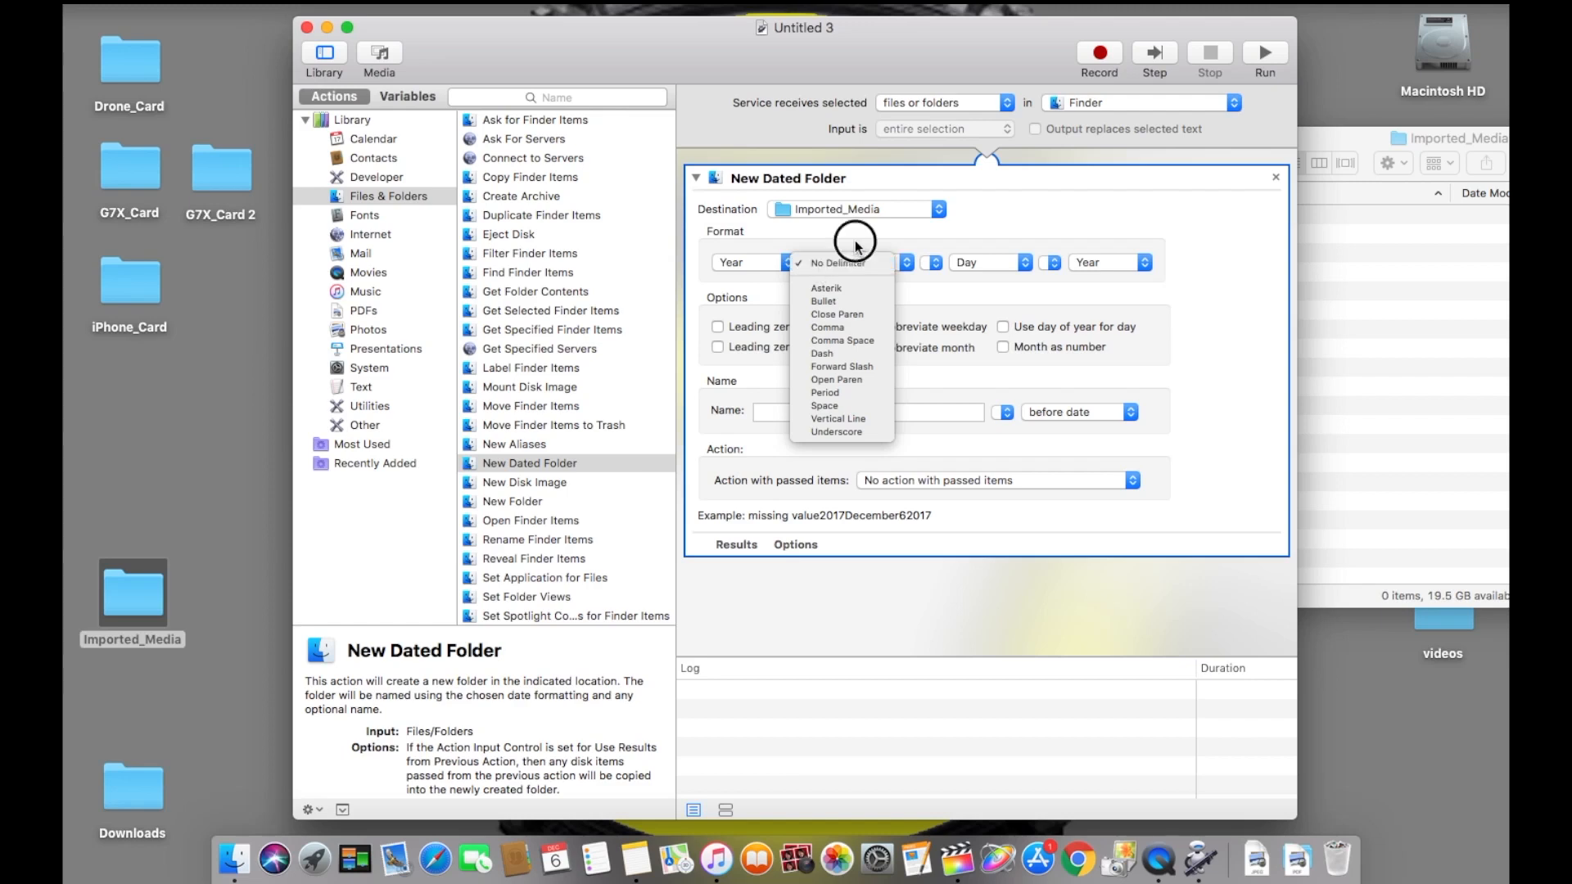
pyautogui.click(819, 263)
pyautogui.click(1146, 262)
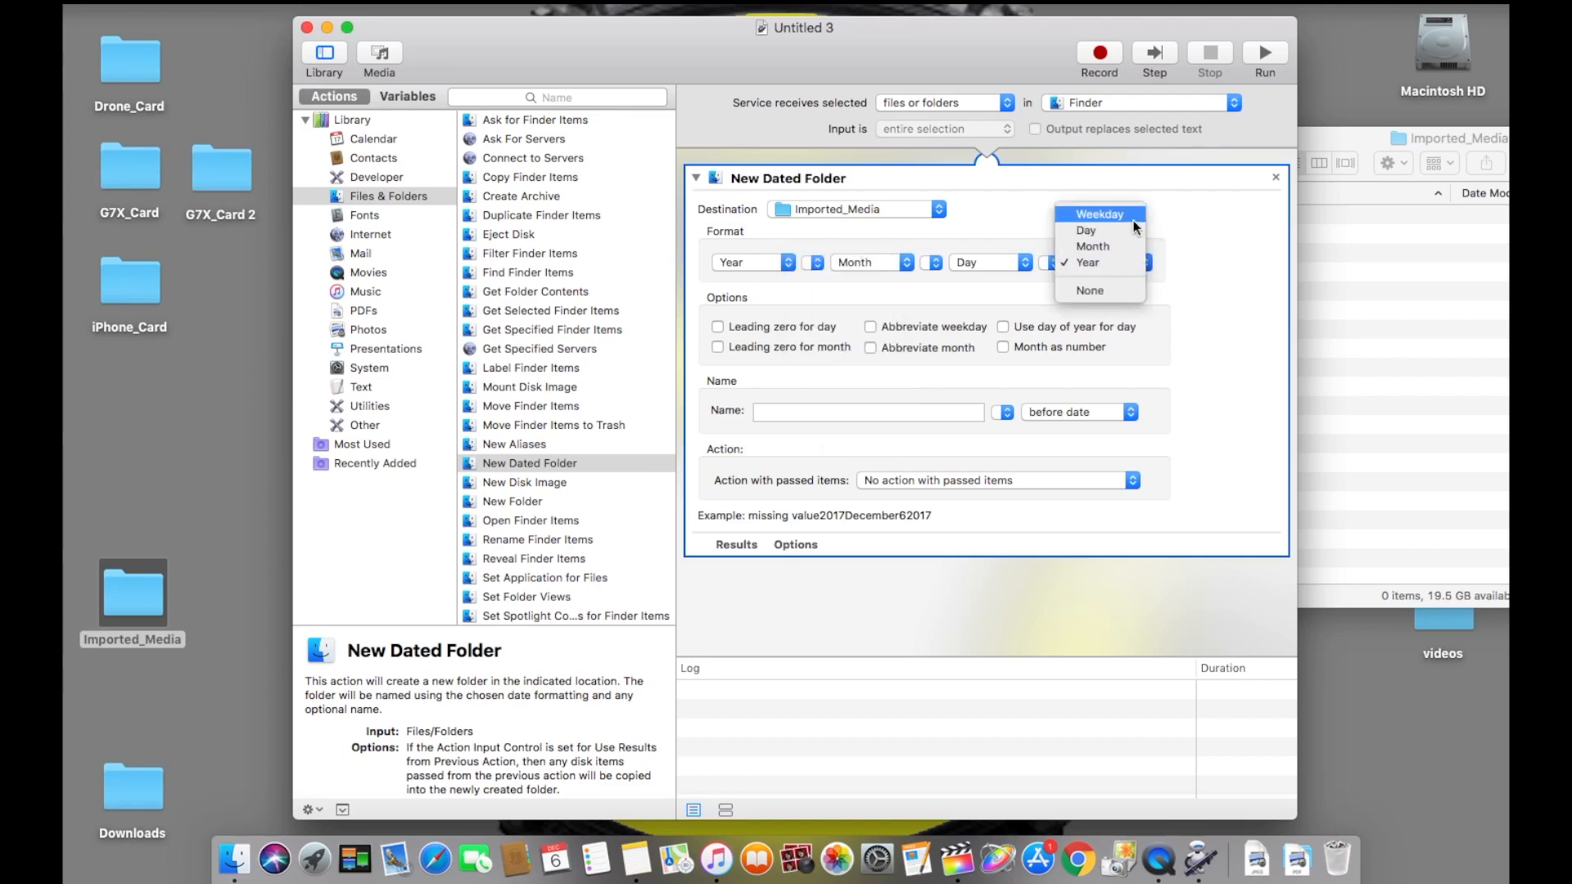
pyautogui.click(1119, 292)
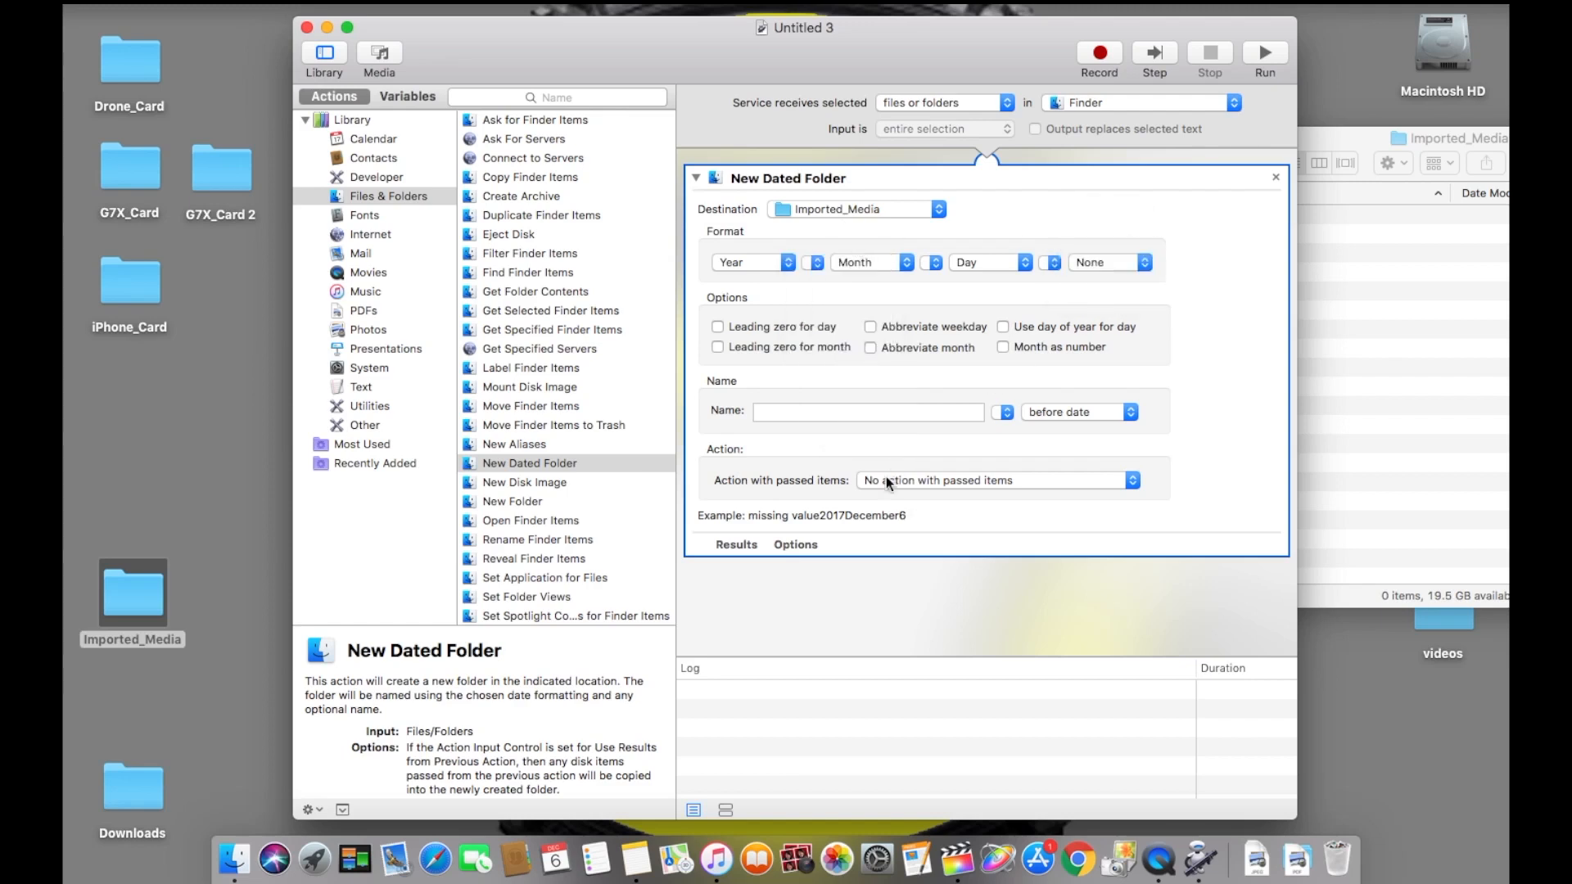
# Enable leading zeros for day and month, and show the month as a number.
pyautogui.click(717, 327)
pyautogui.click(718, 347)
pyautogui.click(1003, 348)
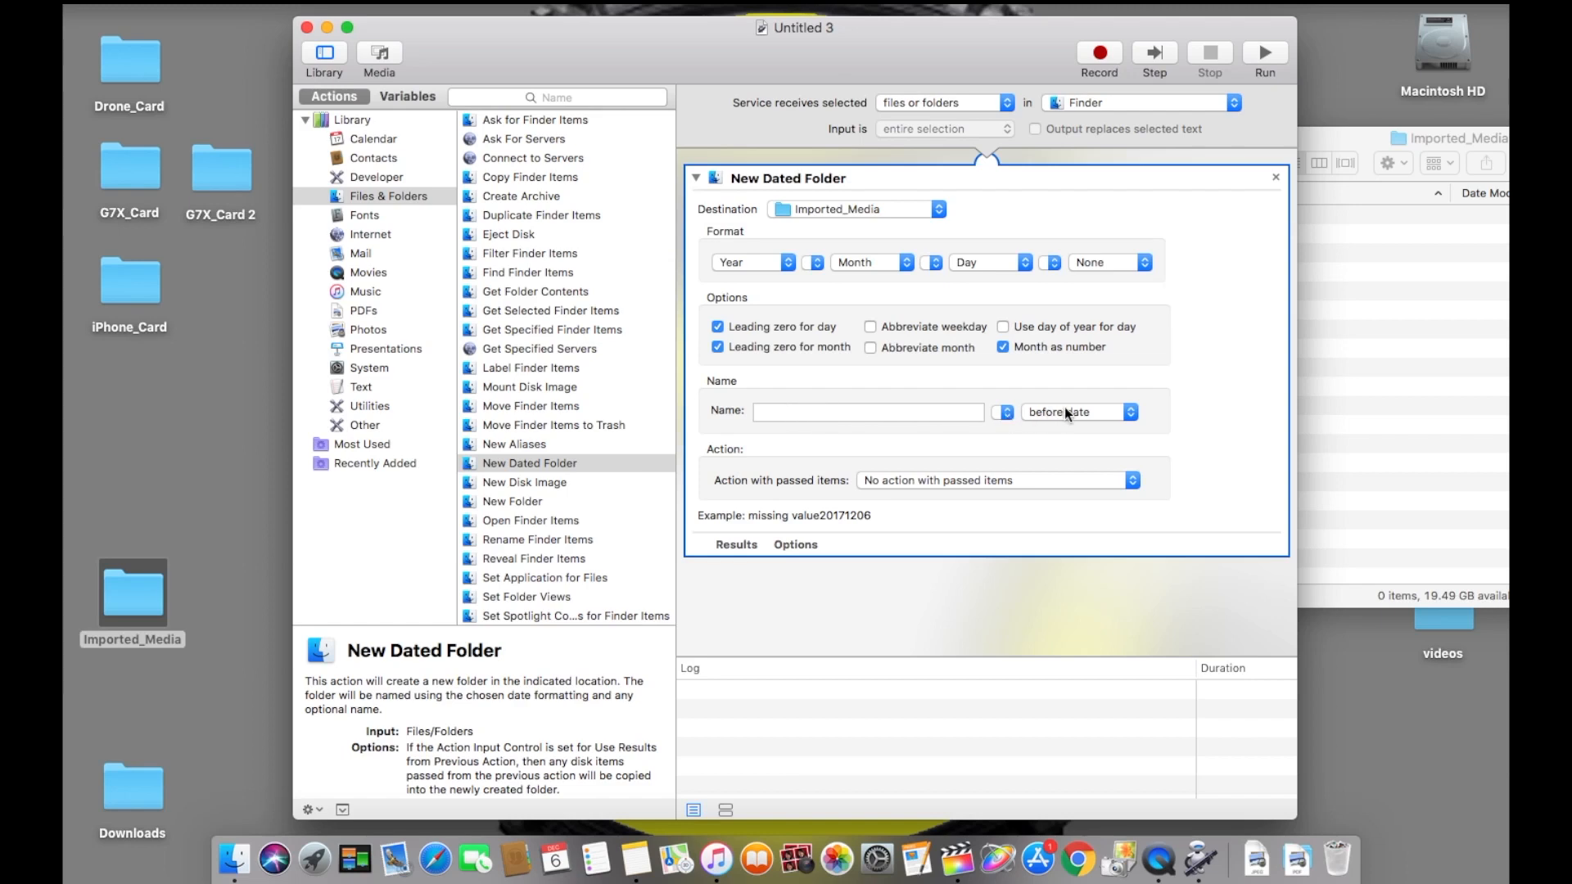
# Name the dated folder _Drone and place the name after the date.
pyautogui.click(831, 417)
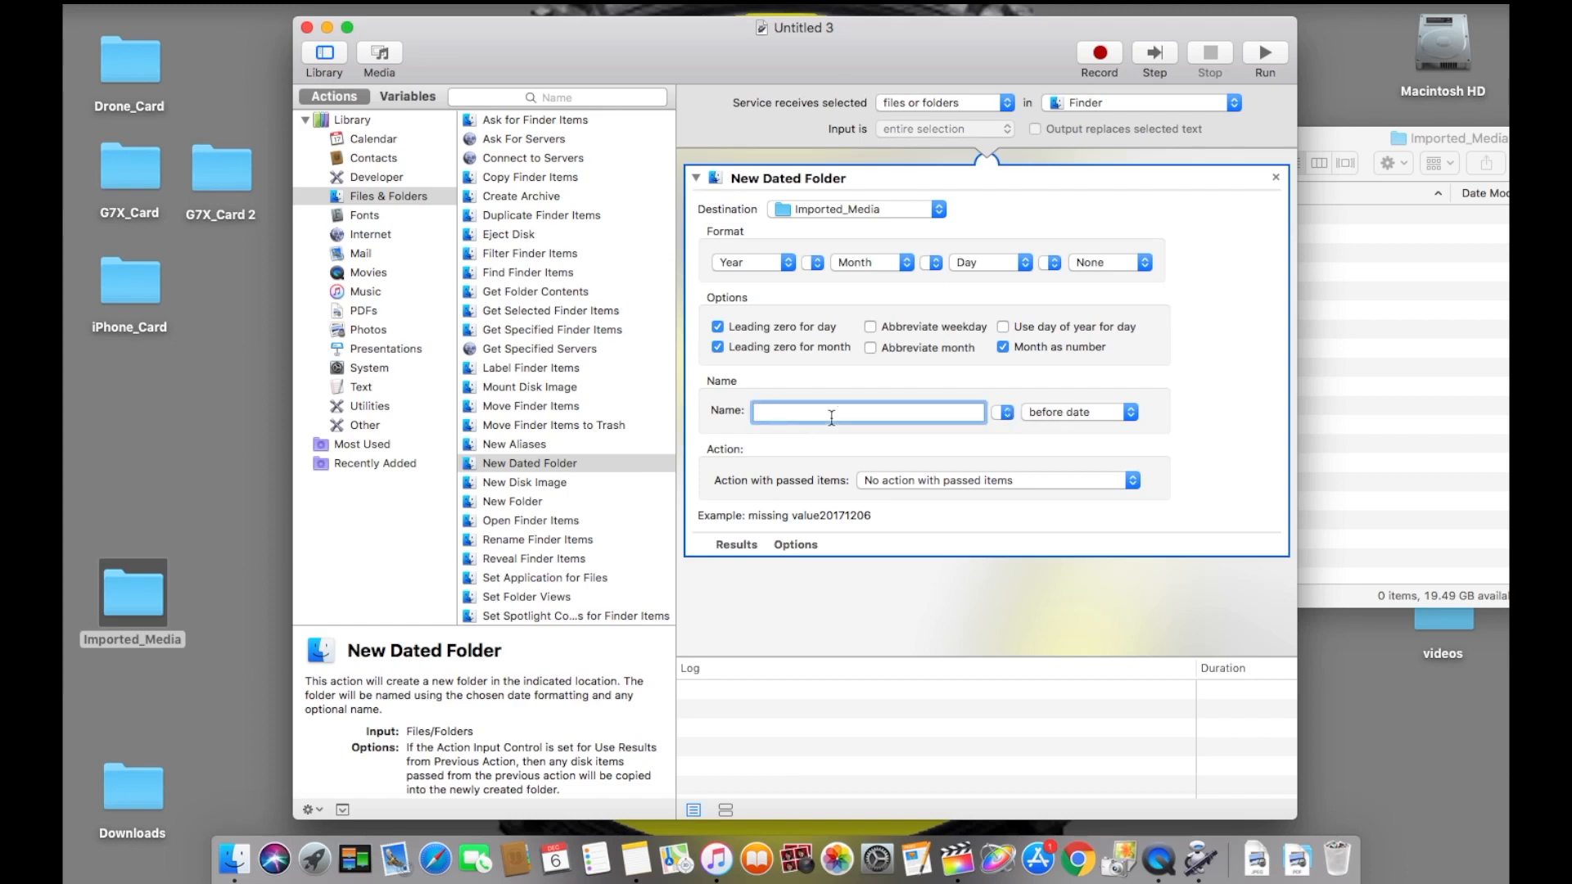
pyautogui.write('_')
pyautogui.write('G7')
pyautogui.press('BackSpace')
pyautogui.press('BackSpace')
pyautogui.write('Drone')
pyautogui.click(1131, 413)
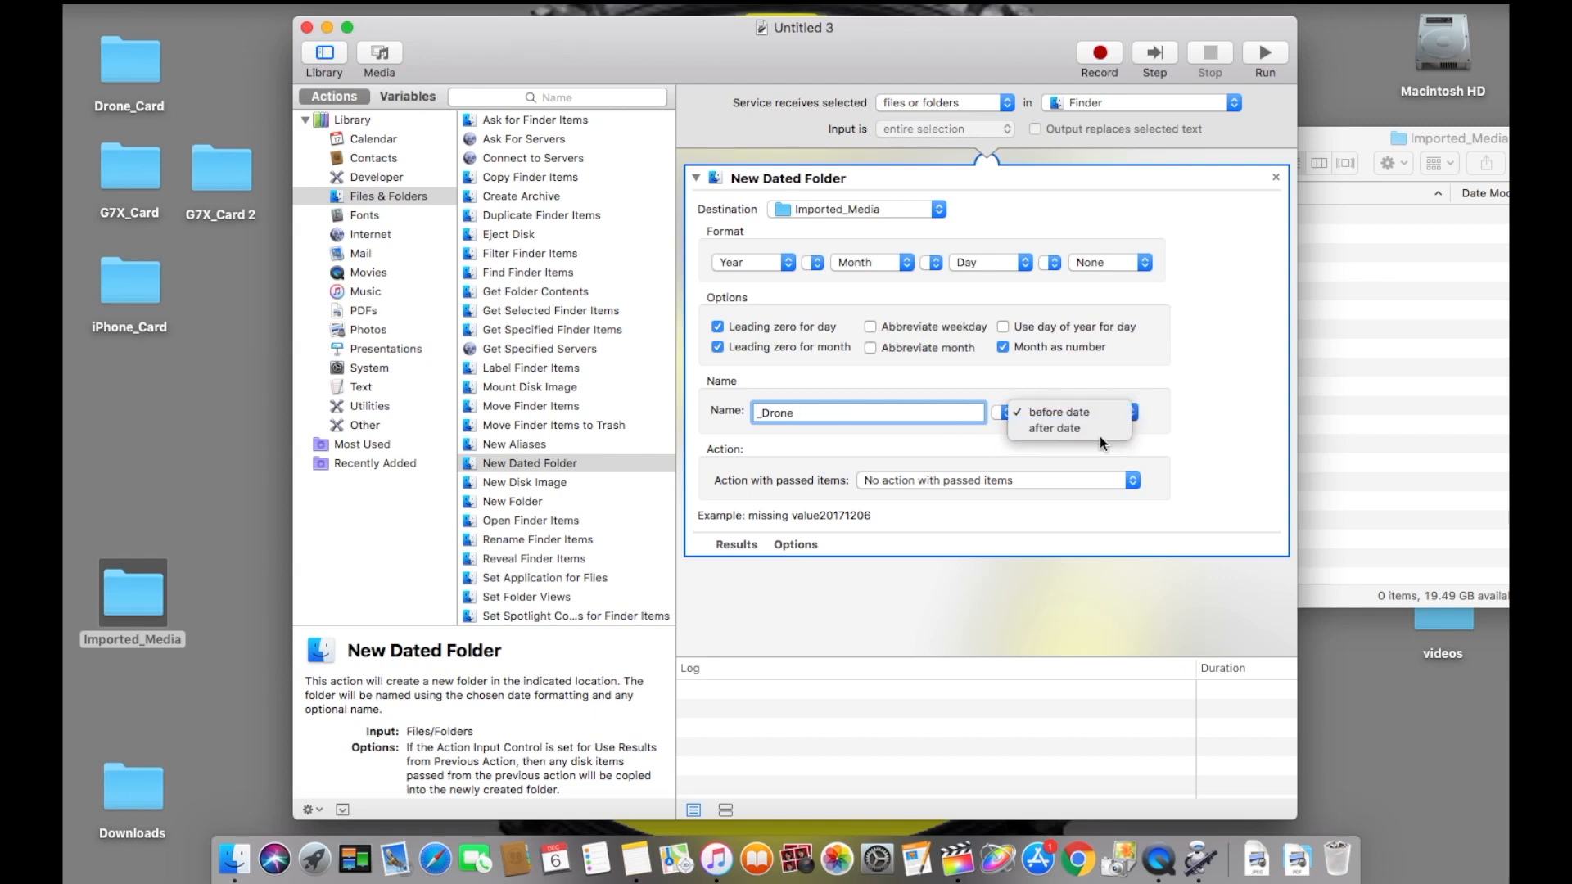
pyautogui.click(1099, 434)
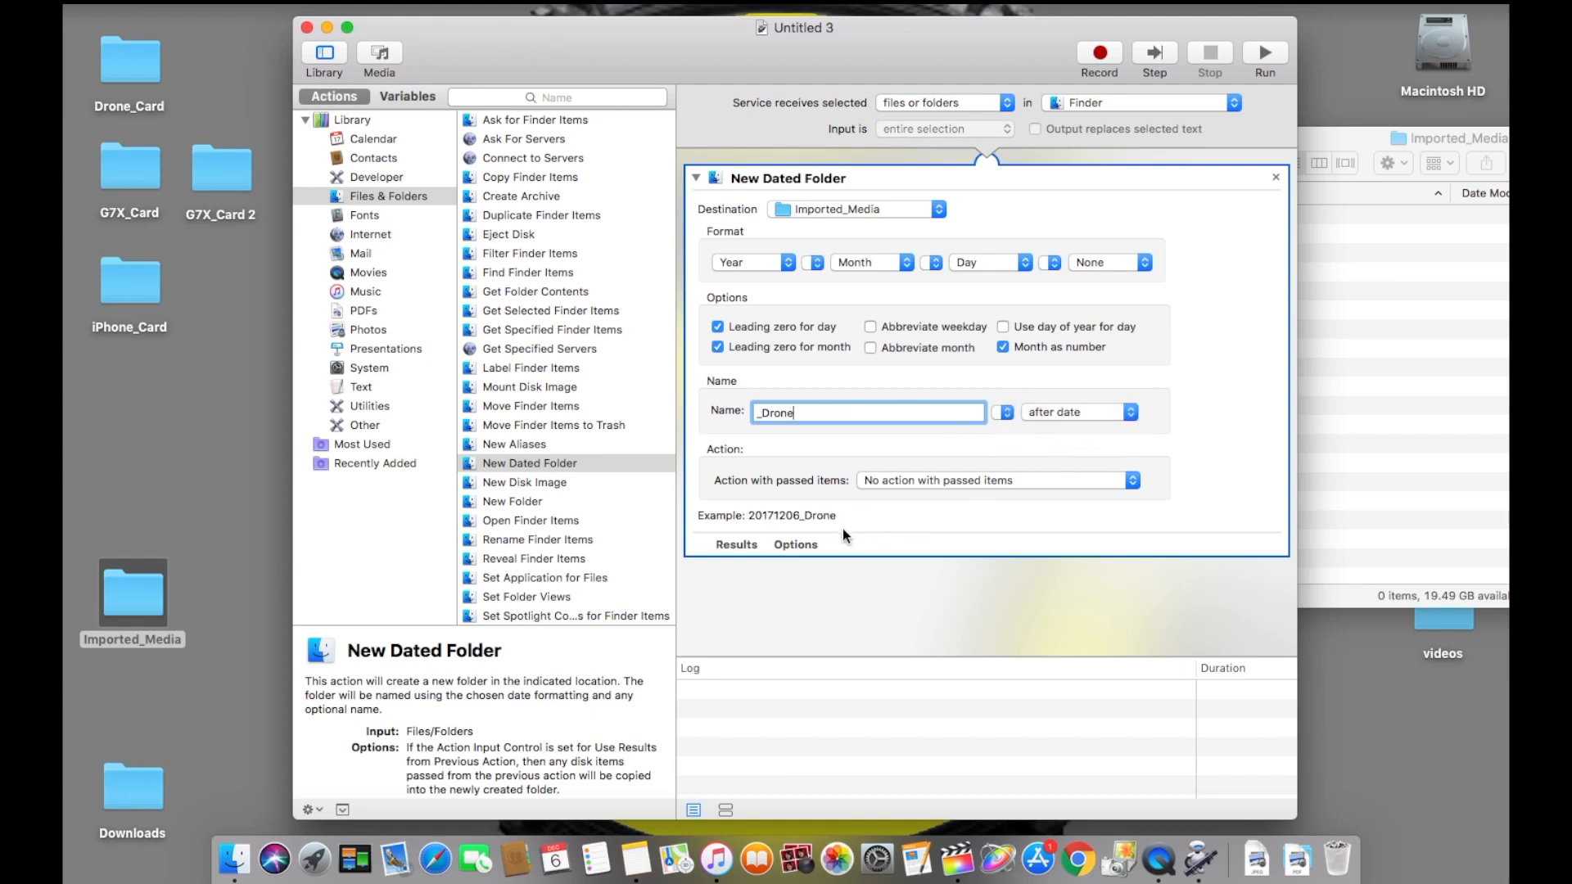
# Set the action with passed items to duplicate them to the new folder.
pyautogui.doubleClick(809, 411)
pyautogui.click(1132, 483)
pyautogui.click(1078, 494)
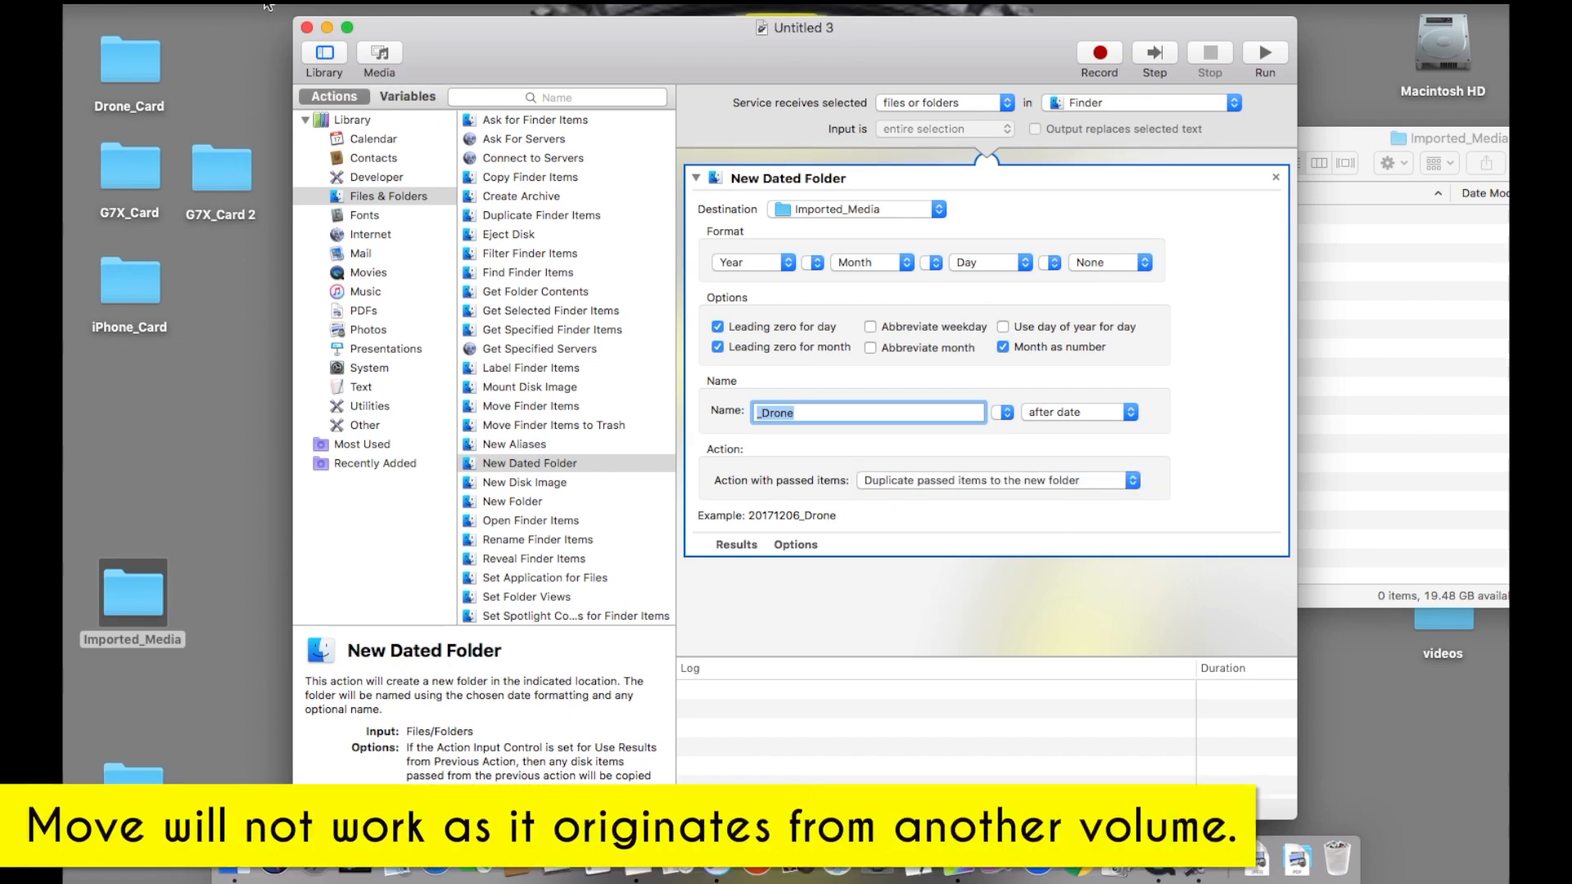
# Save the service as DEMO_Drone.
pyautogui.click(219, 3)
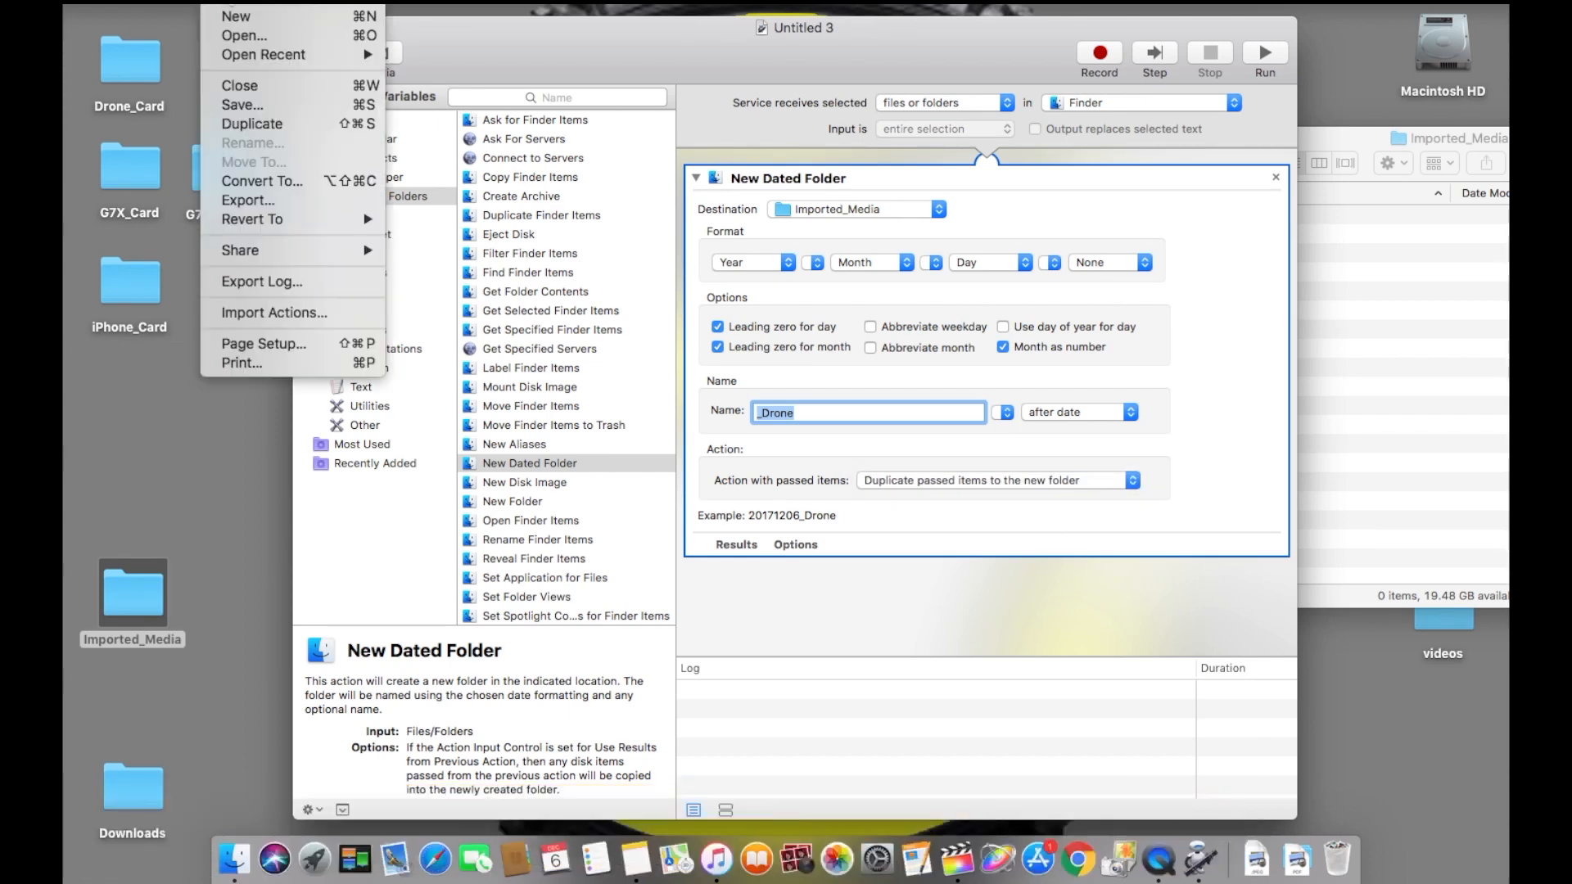
pyautogui.click(252, 104)
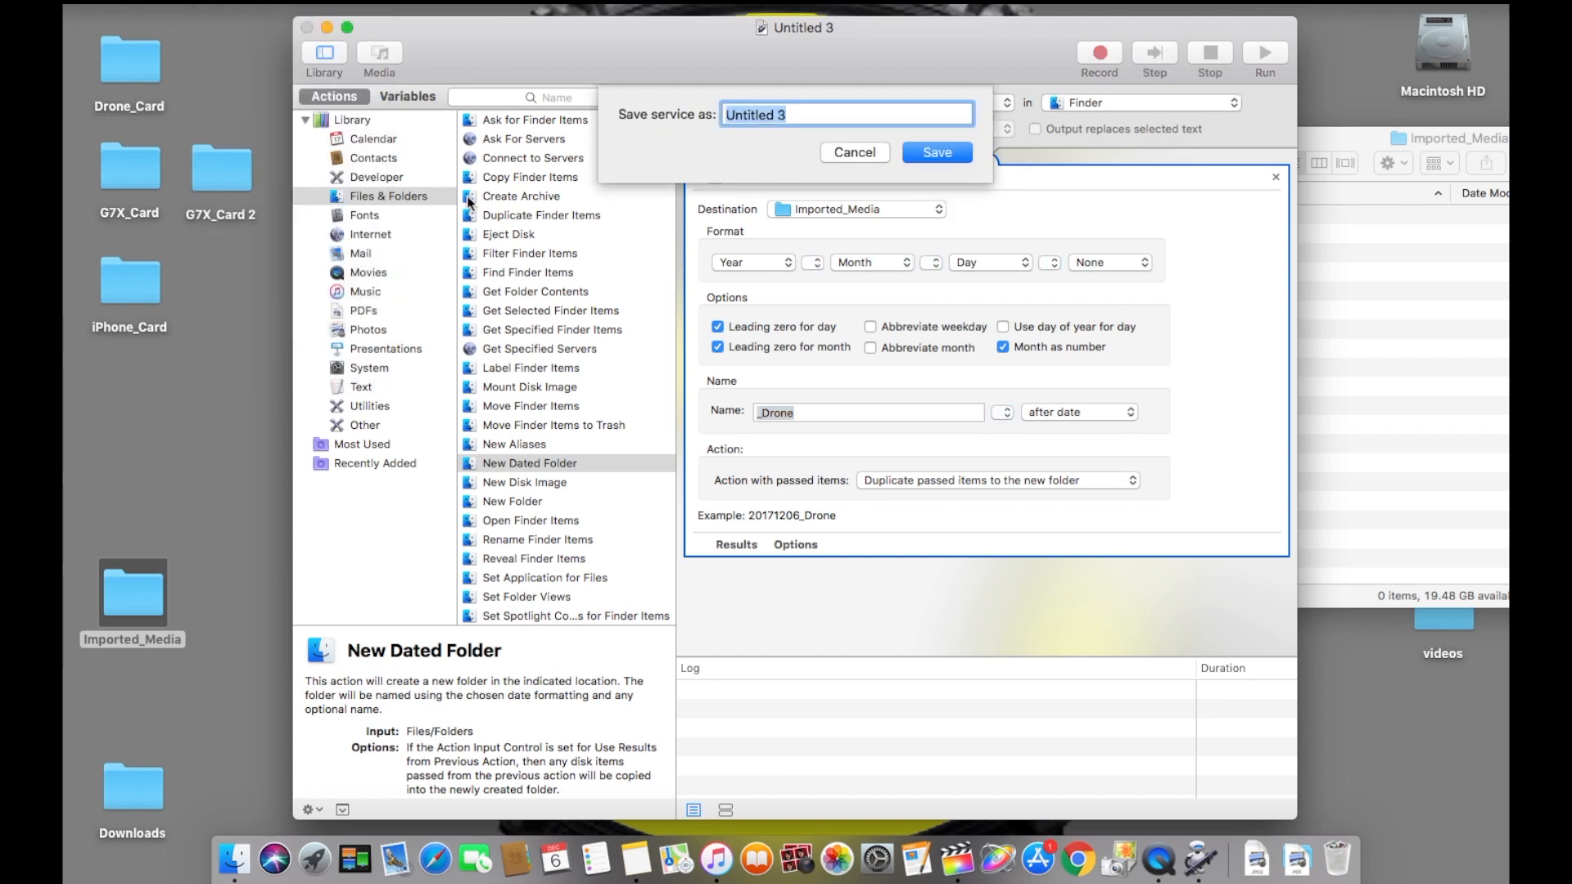
pyautogui.write('DEMO_G')
pyautogui.press('BackSpace')
pyautogui.write('Drone')
pyautogui.click(940, 152)
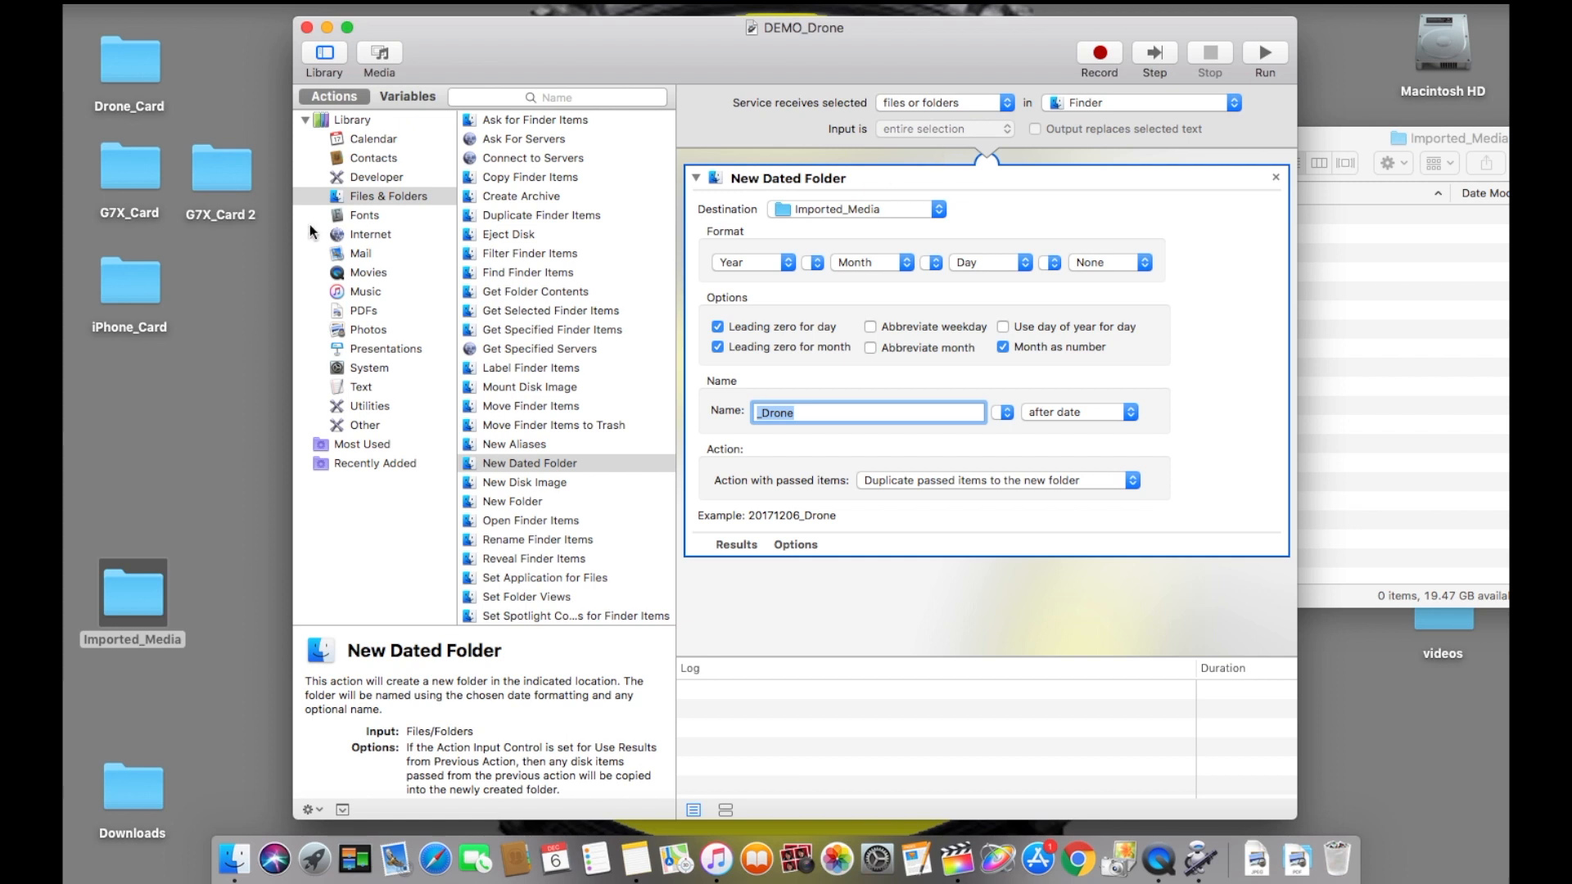
# Display the services available for the G7X_Card 2 folder on the desktop.
pyautogui.click(212, 167)
pyautogui.rightClick(213, 167)
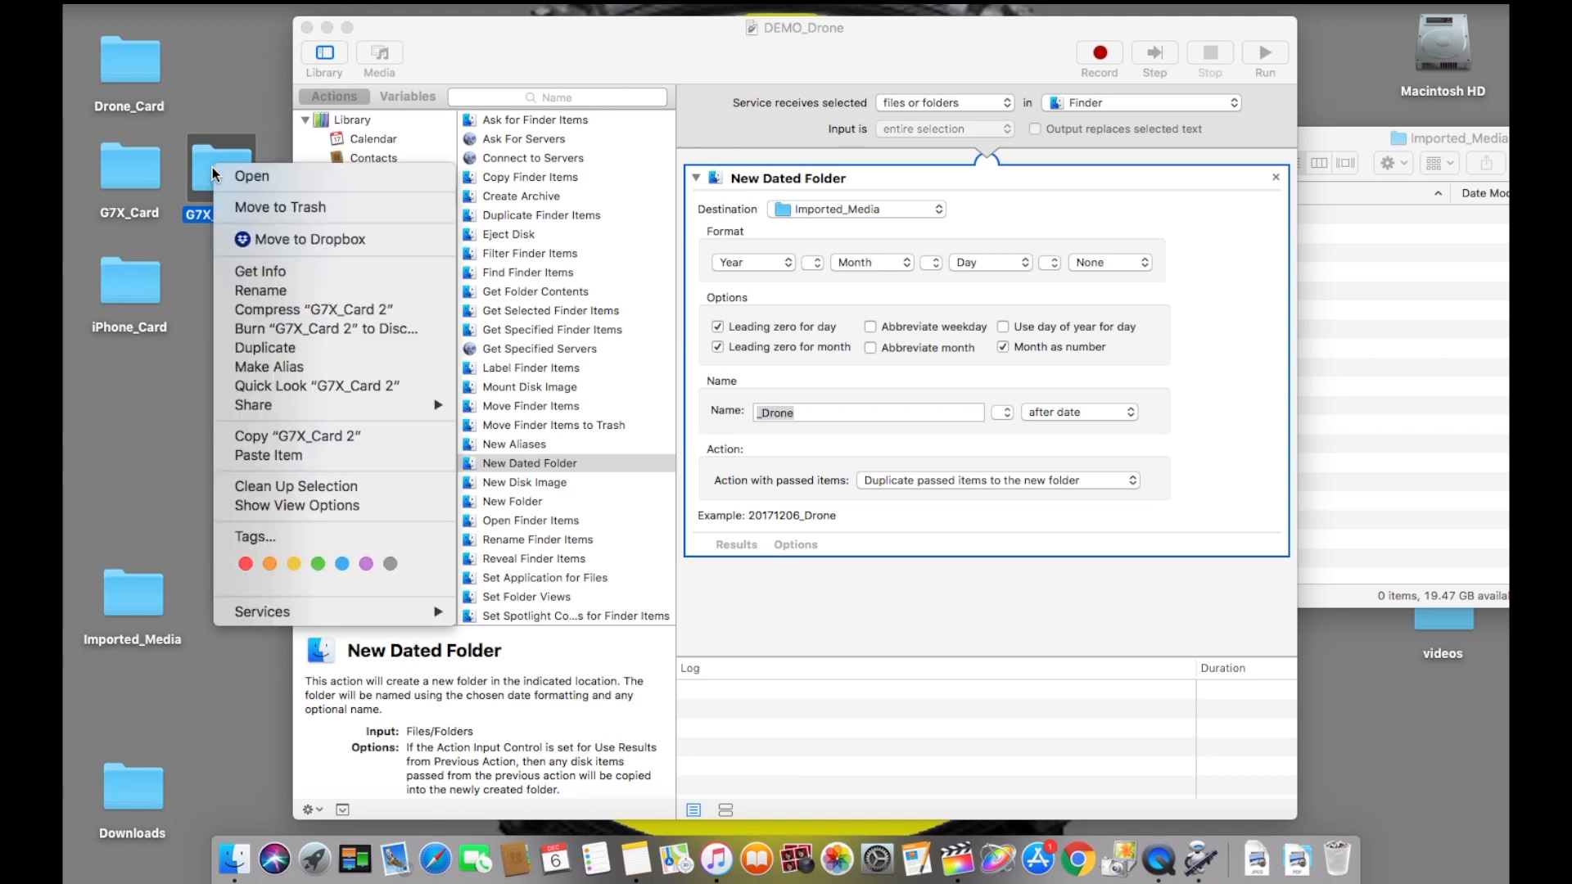
pyautogui.moveTo(328, 611)
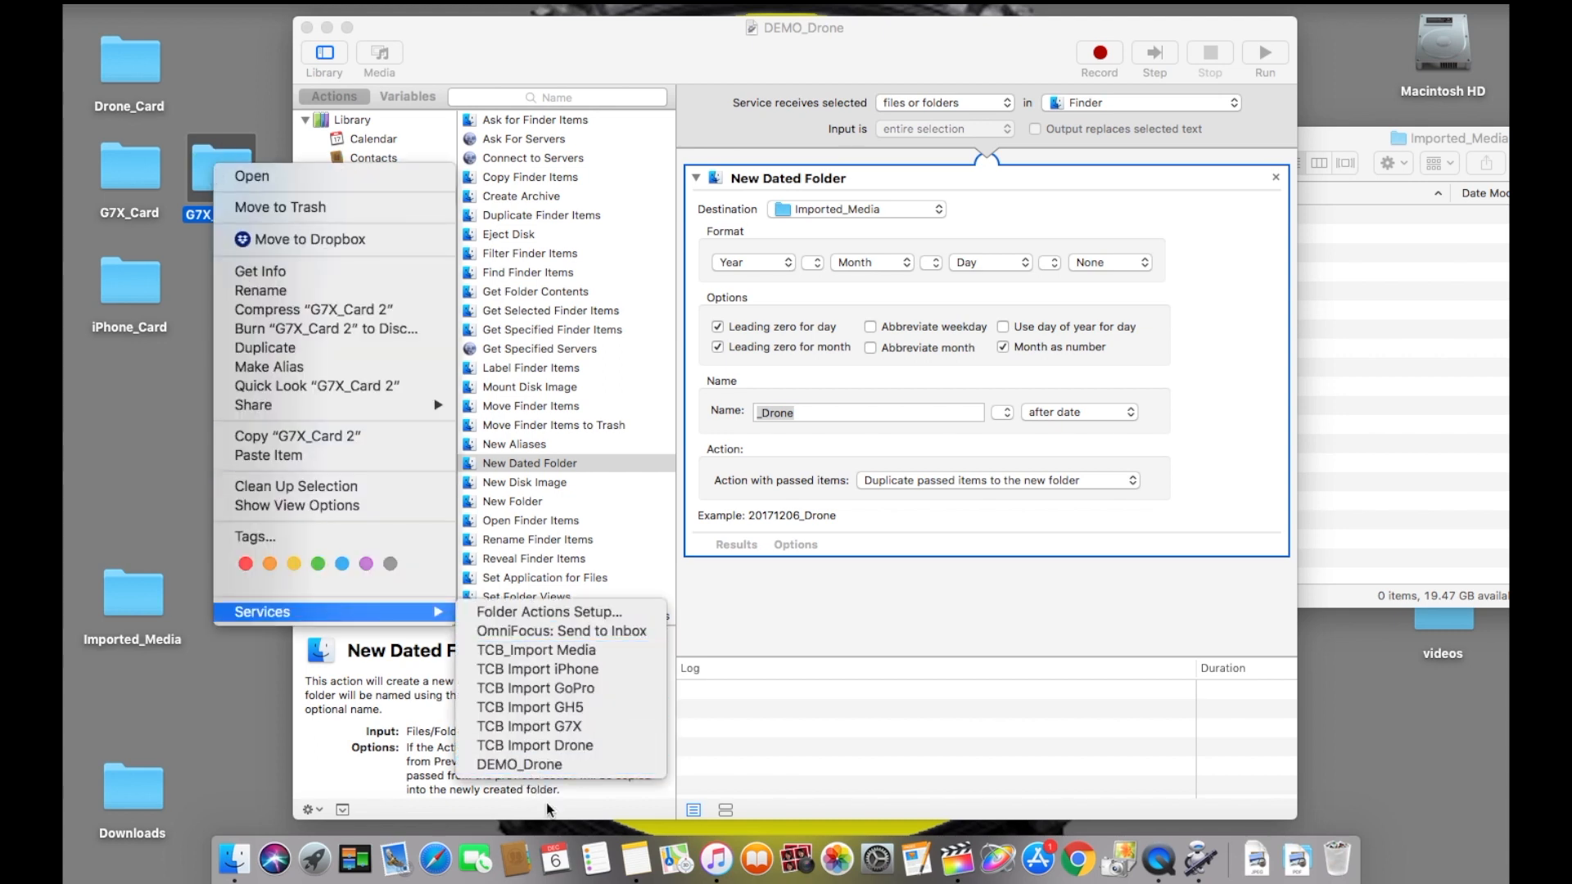
# Duplicate the DEMO_Drone service and set the dated folder's name in the copy to _G7X.
pyautogui.click(912, 616)
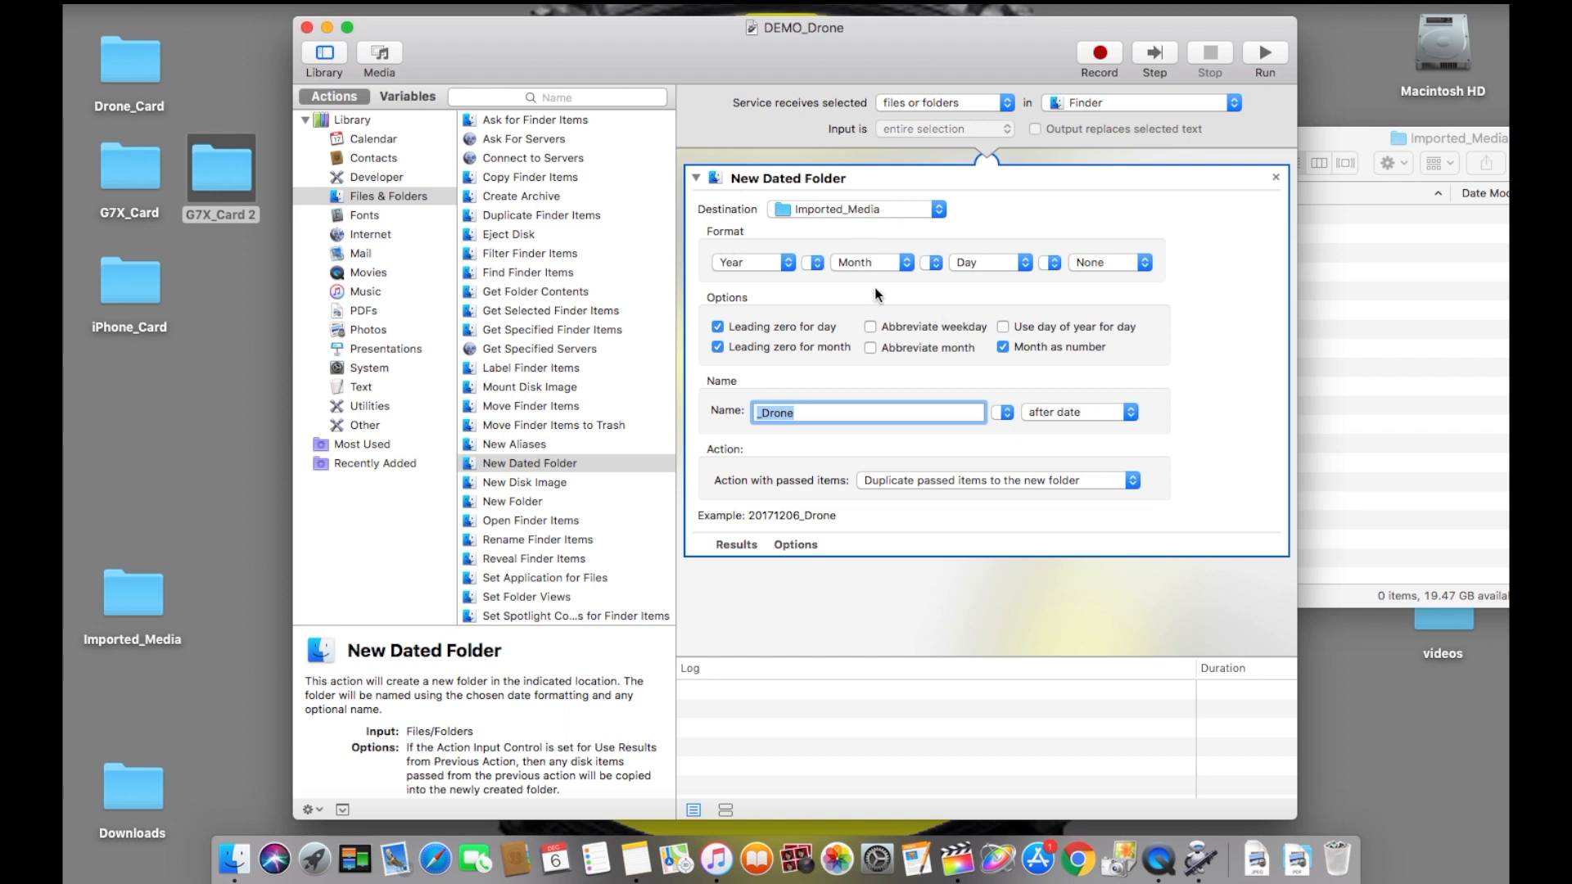
pyautogui.click(220, 1)
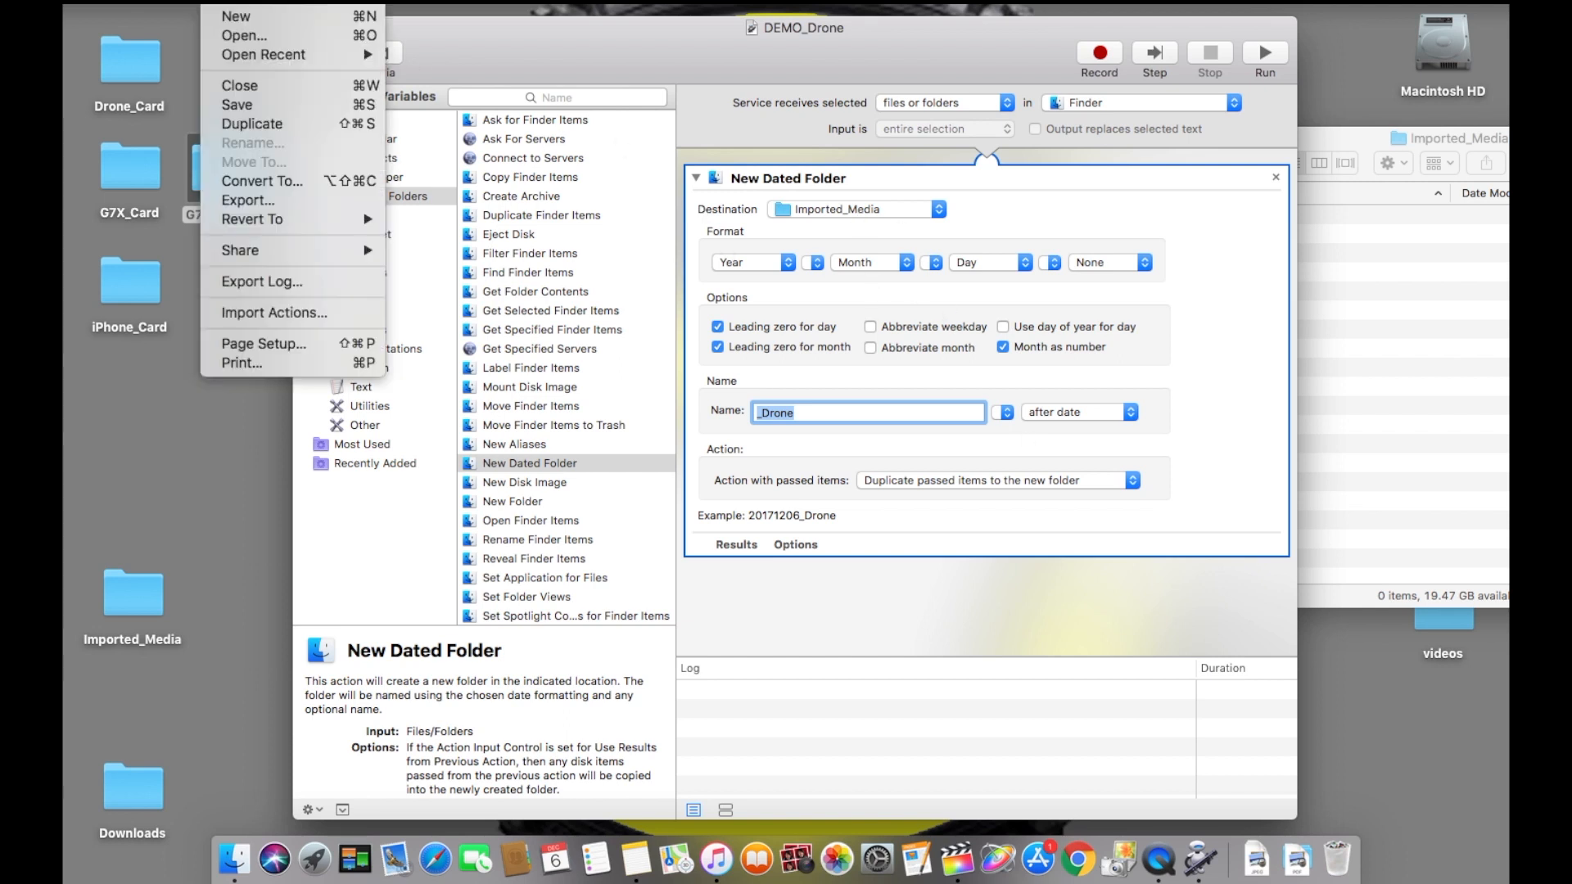
pyautogui.click(244, 121)
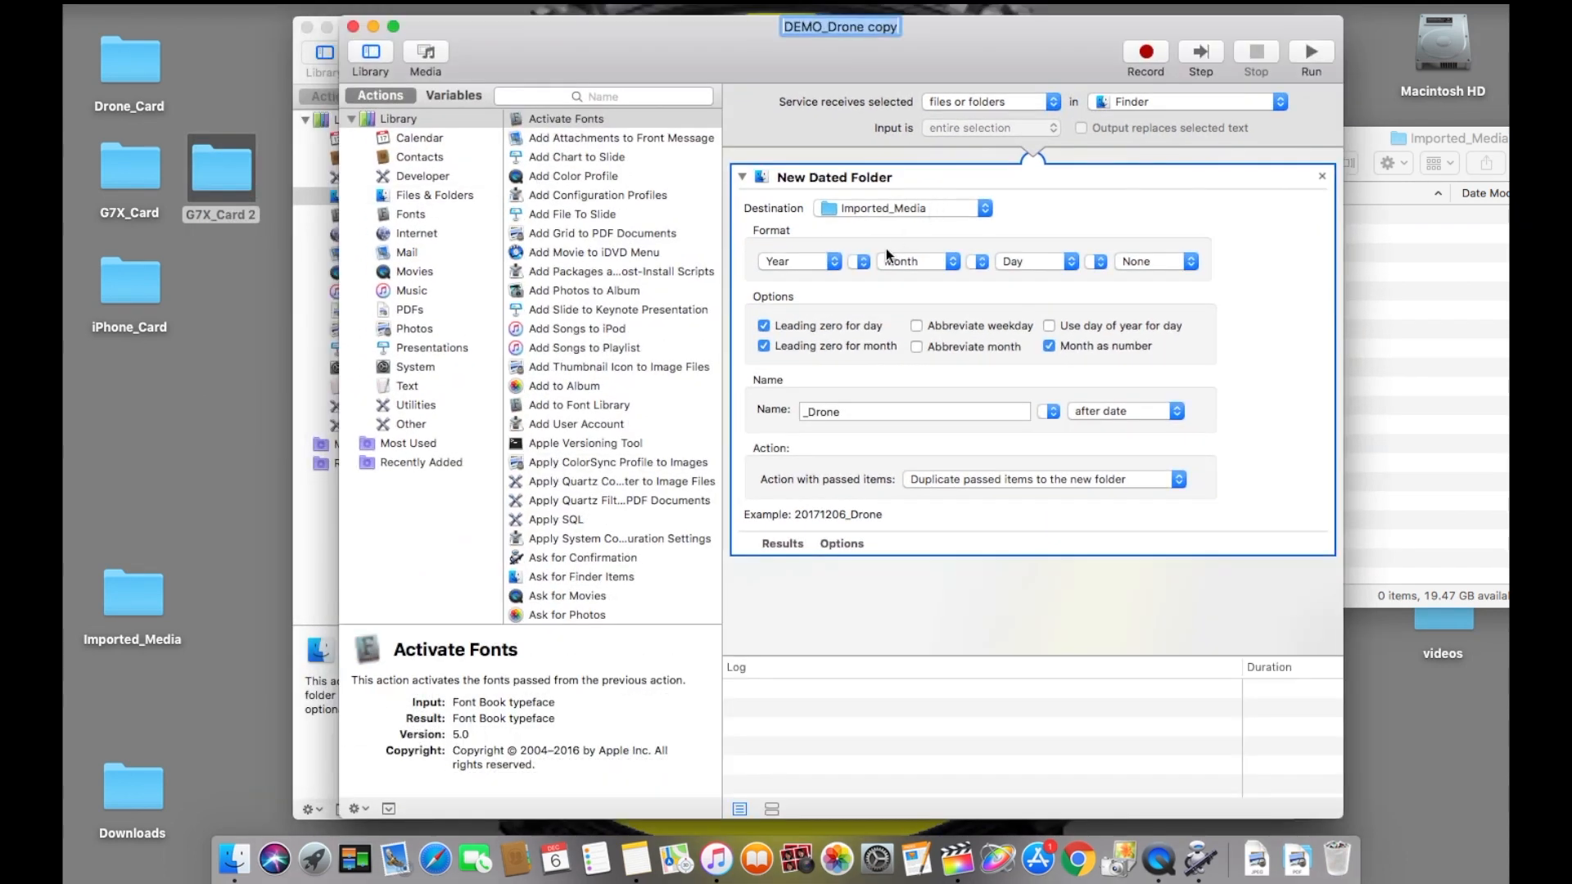
pyautogui.click(858, 413)
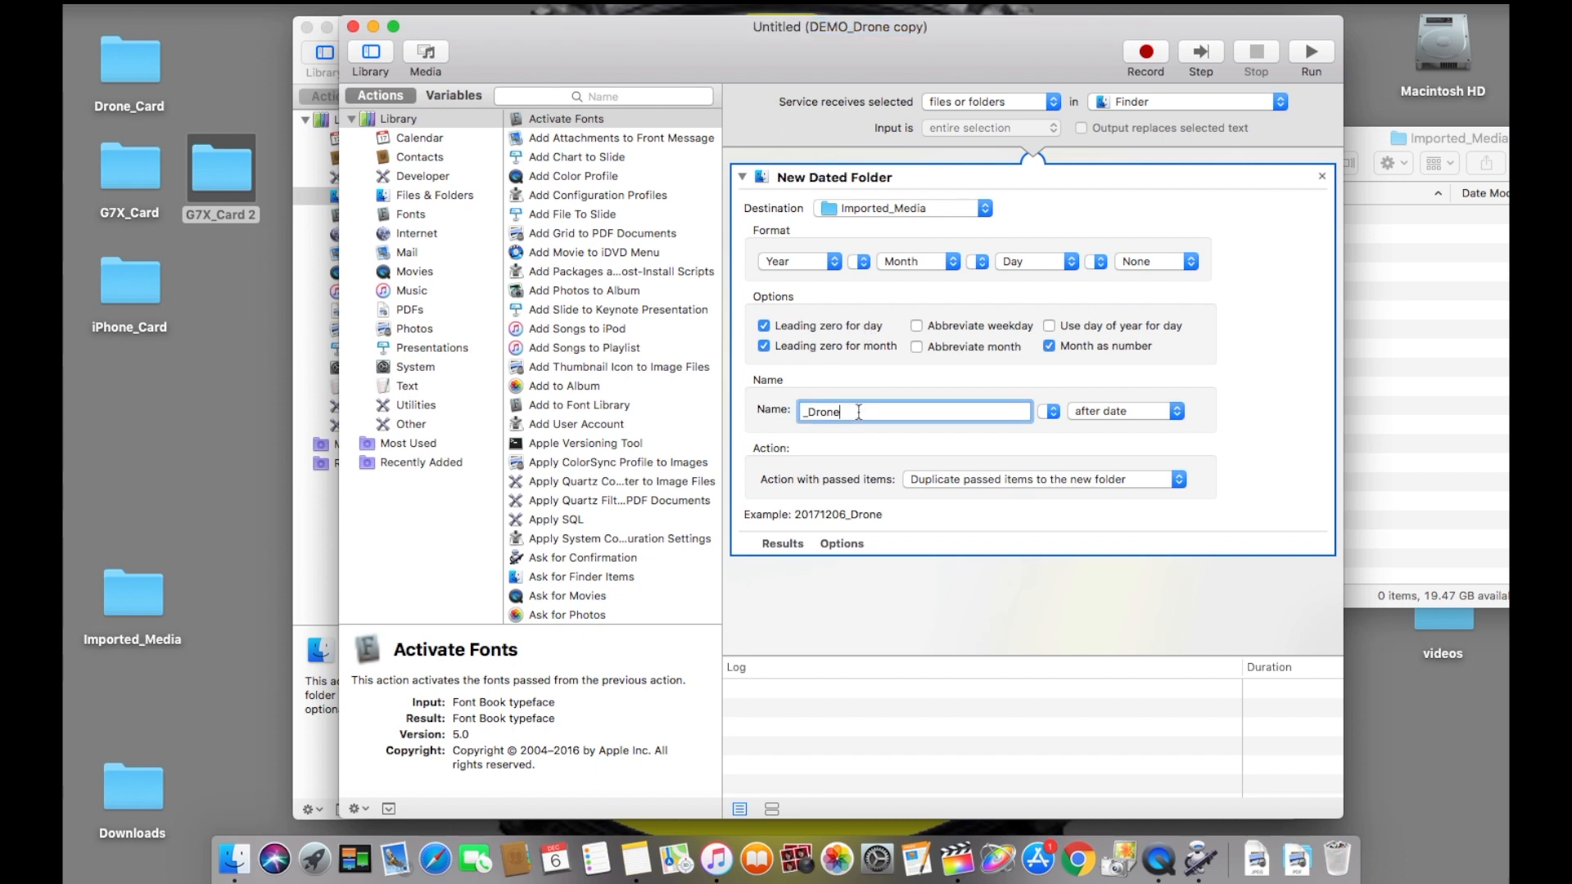
pyautogui.press('BackSpace')
pyautogui.press('BackSpace')
pyautogui.press('BackSpace')
pyautogui.press('BackSpace')
pyautogui.press('BackSpace')
pyautogui.write('G7X')
pyautogui.press('Return')
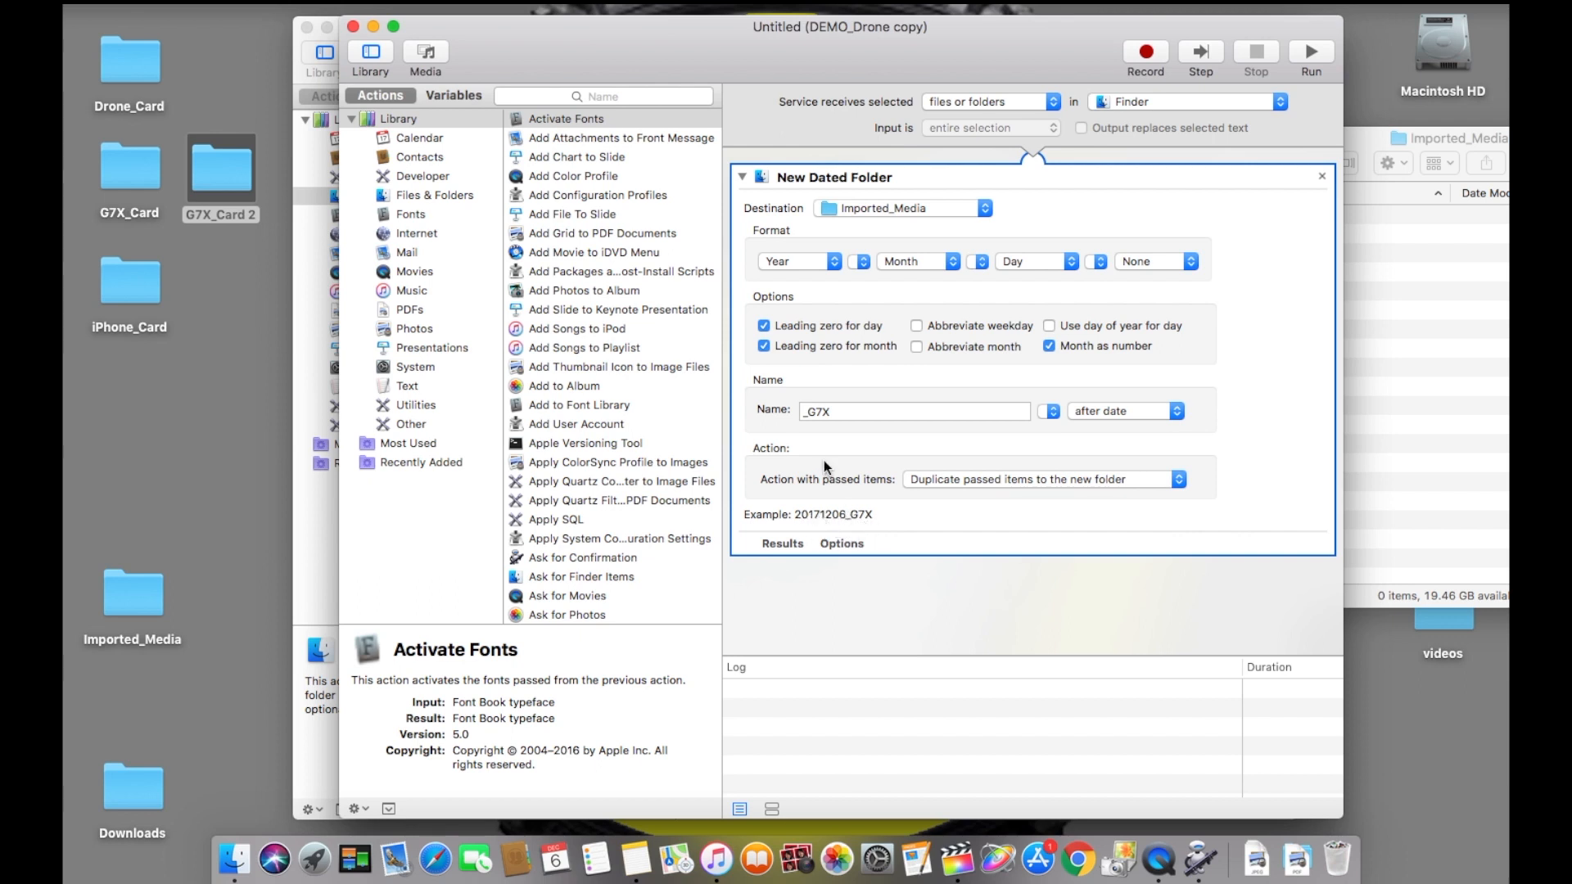
# Save the duplicated service as DEMO_G7X.
pyautogui.click(226, 5)
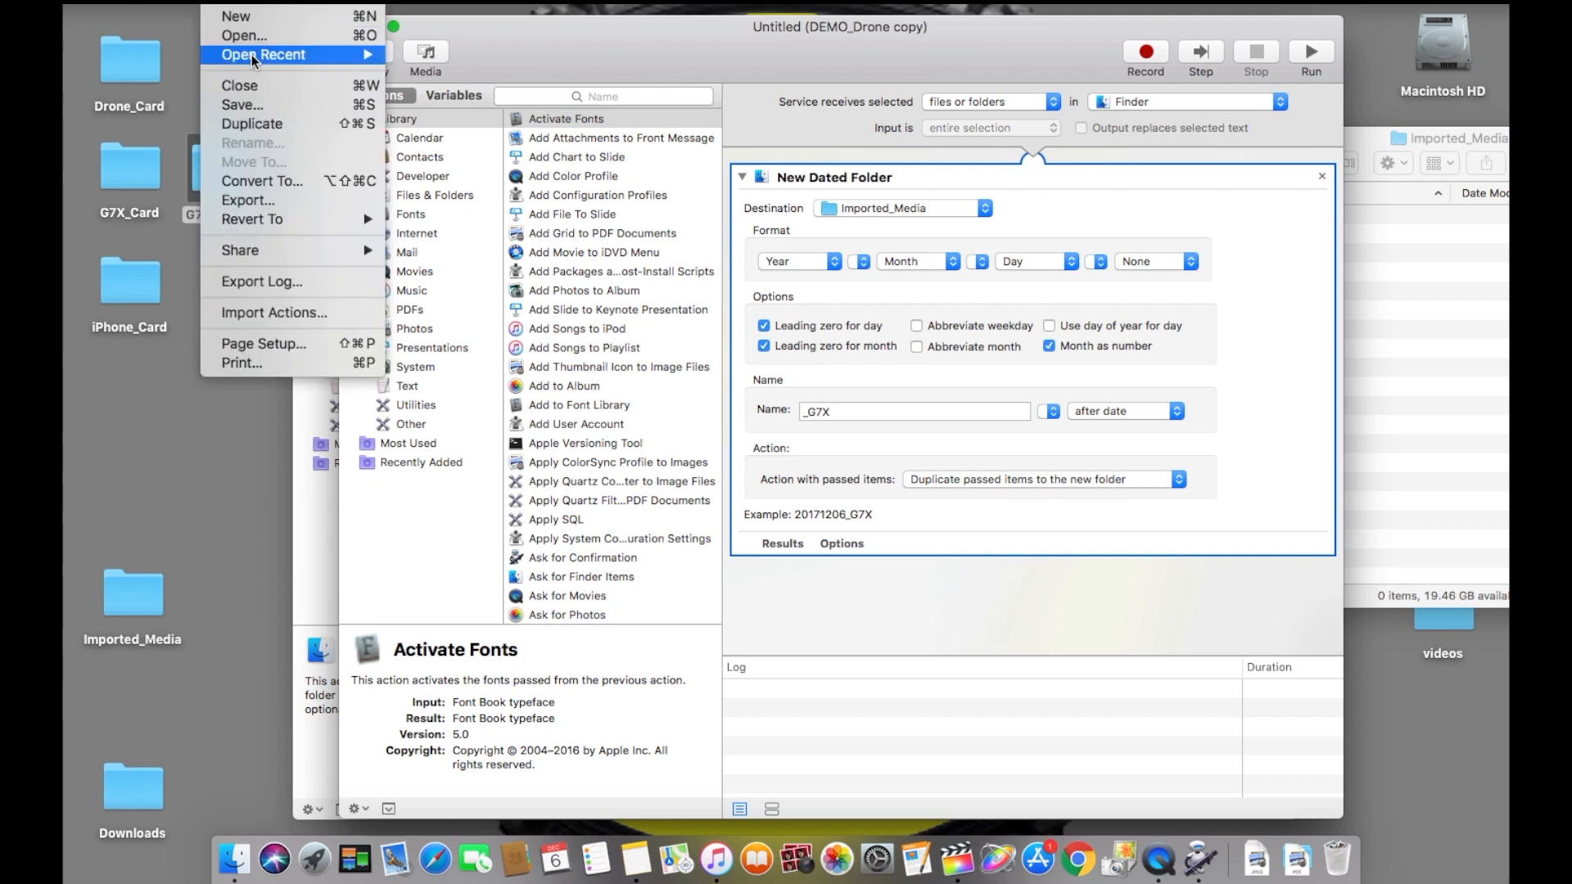
pyautogui.click(265, 107)
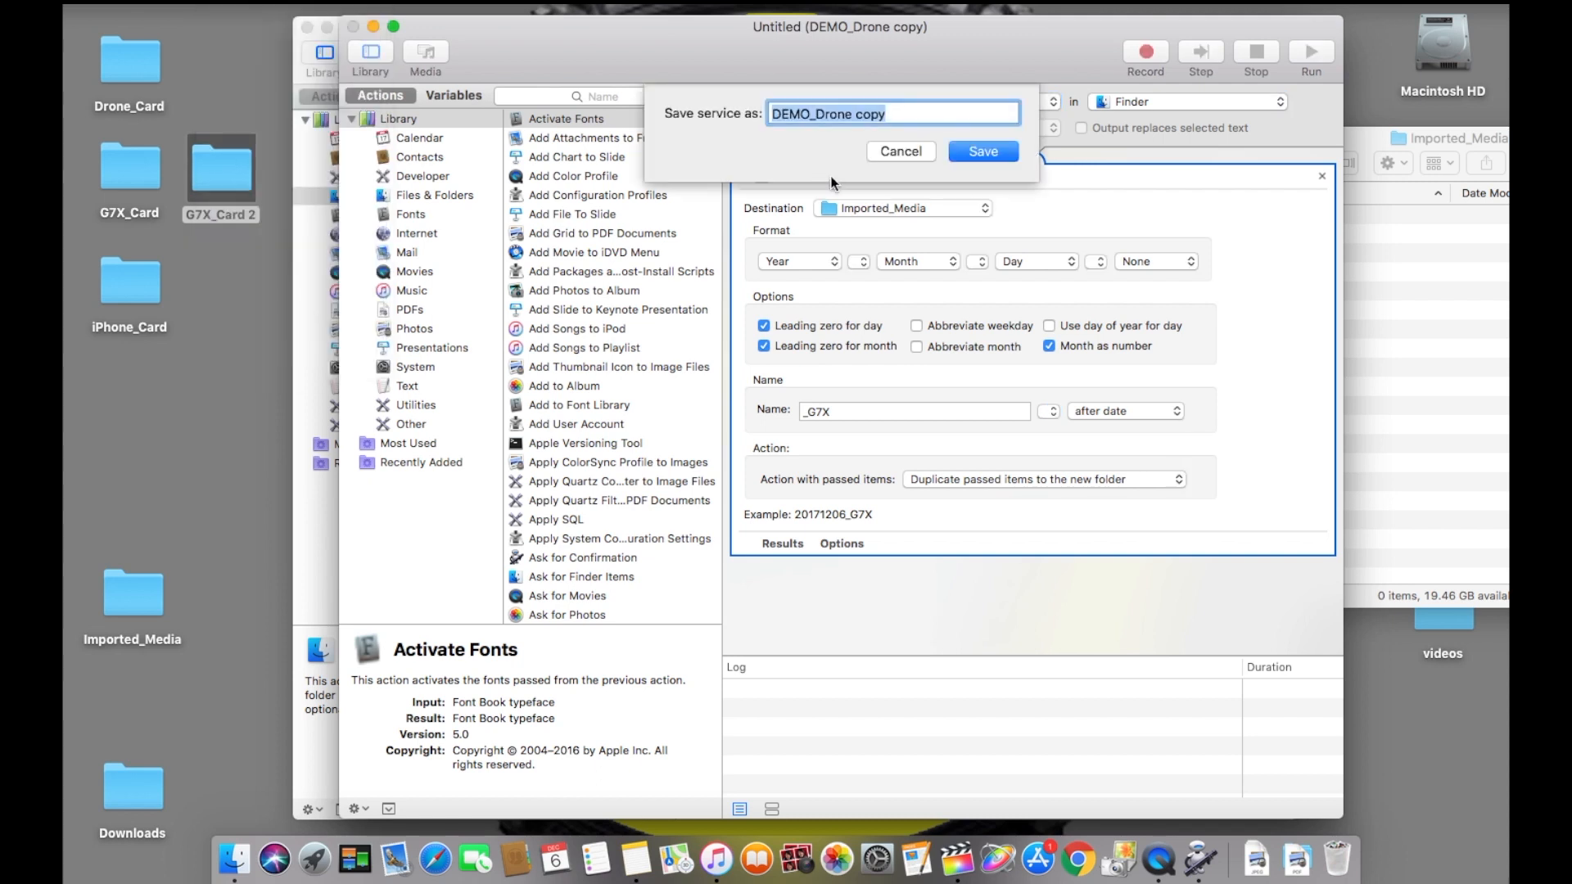
pyautogui.click(895, 120)
pyautogui.press('BackSpace')
pyautogui.press('BackSpace')
pyautogui.press('BackSpace')
pyautogui.press('BackSpace')
pyautogui.press('BackSpace')
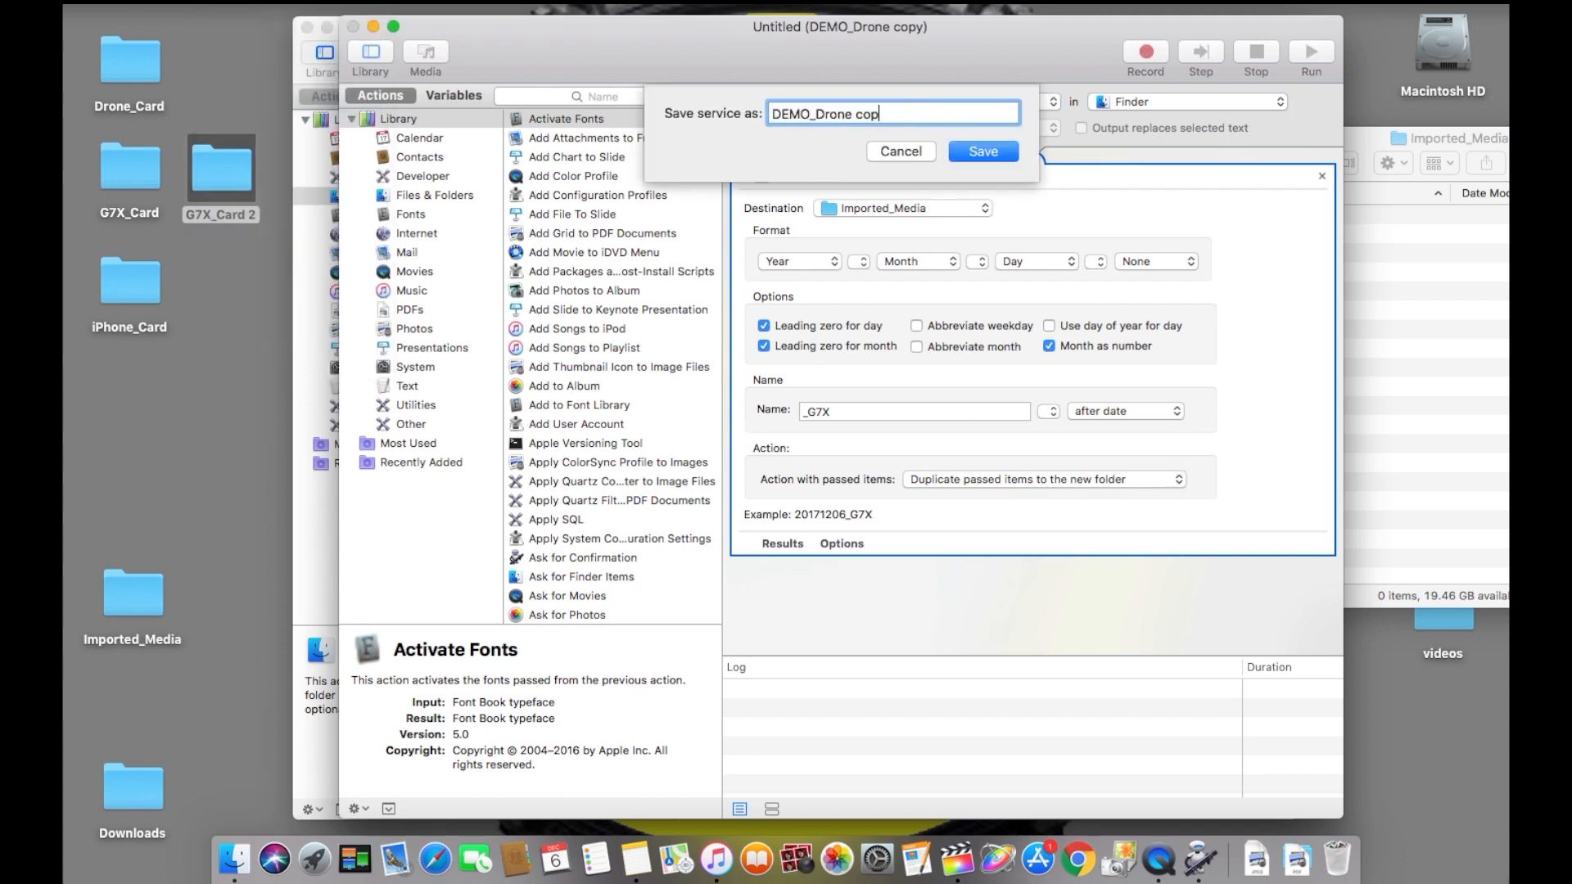
pyautogui.press('BackSpace')
pyautogui.press('BackSpace')
pyautogui.press('BackSpace')
pyautogui.press('BackSpace')
pyautogui.press('BackSpace')
pyautogui.write('G7X')
pyautogui.press('Return')
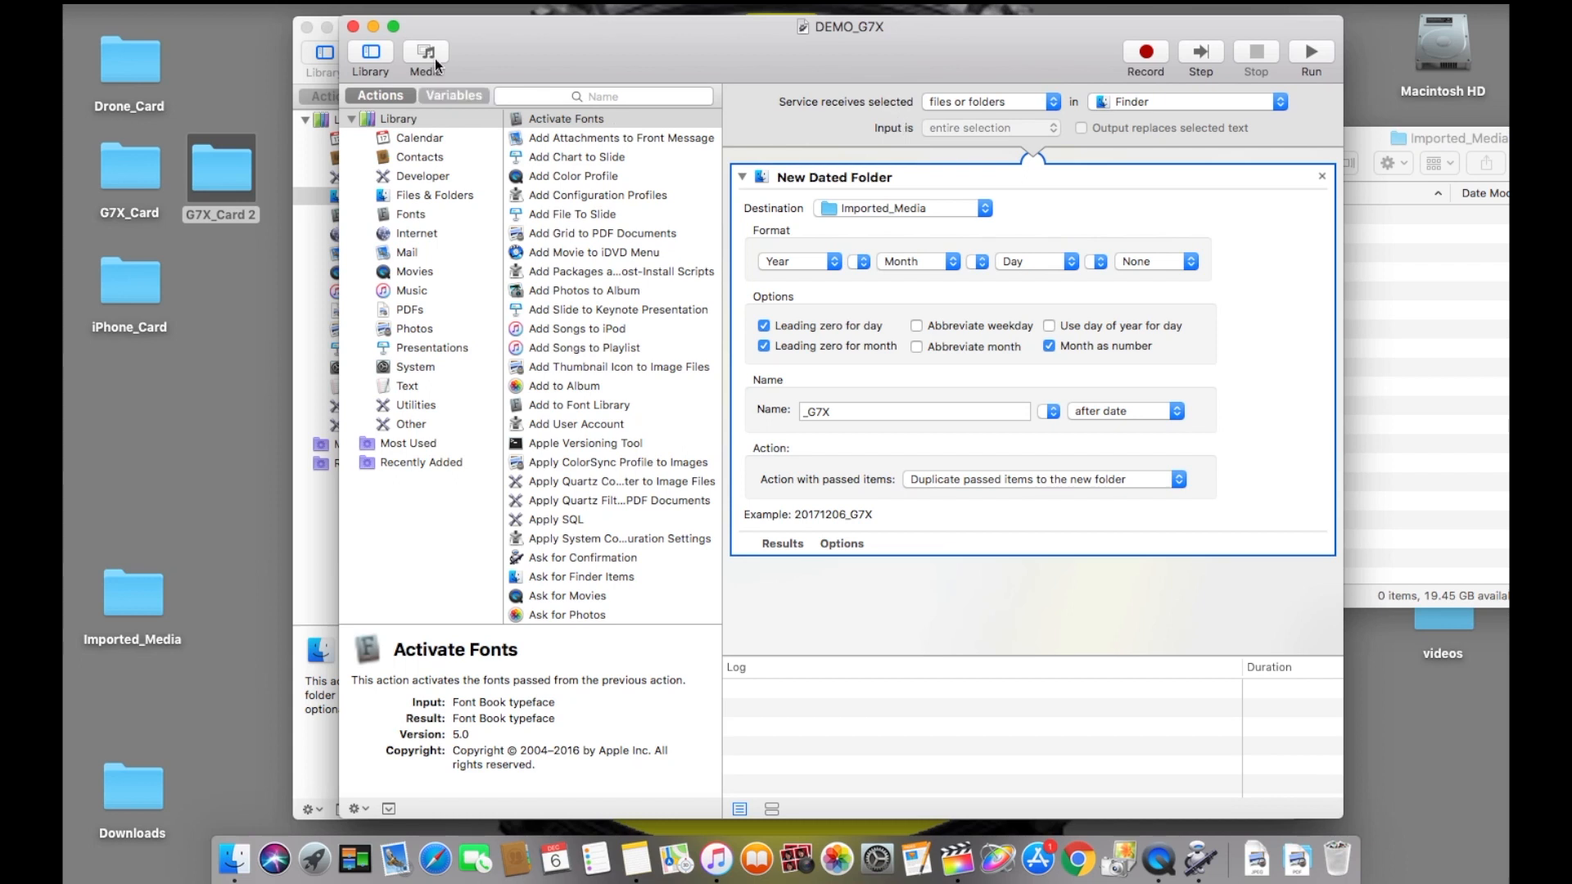
# Duplicate the DEMO_G7X service and set the dated folder's name in the copy to _iPhone.
pyautogui.click(225, 2)
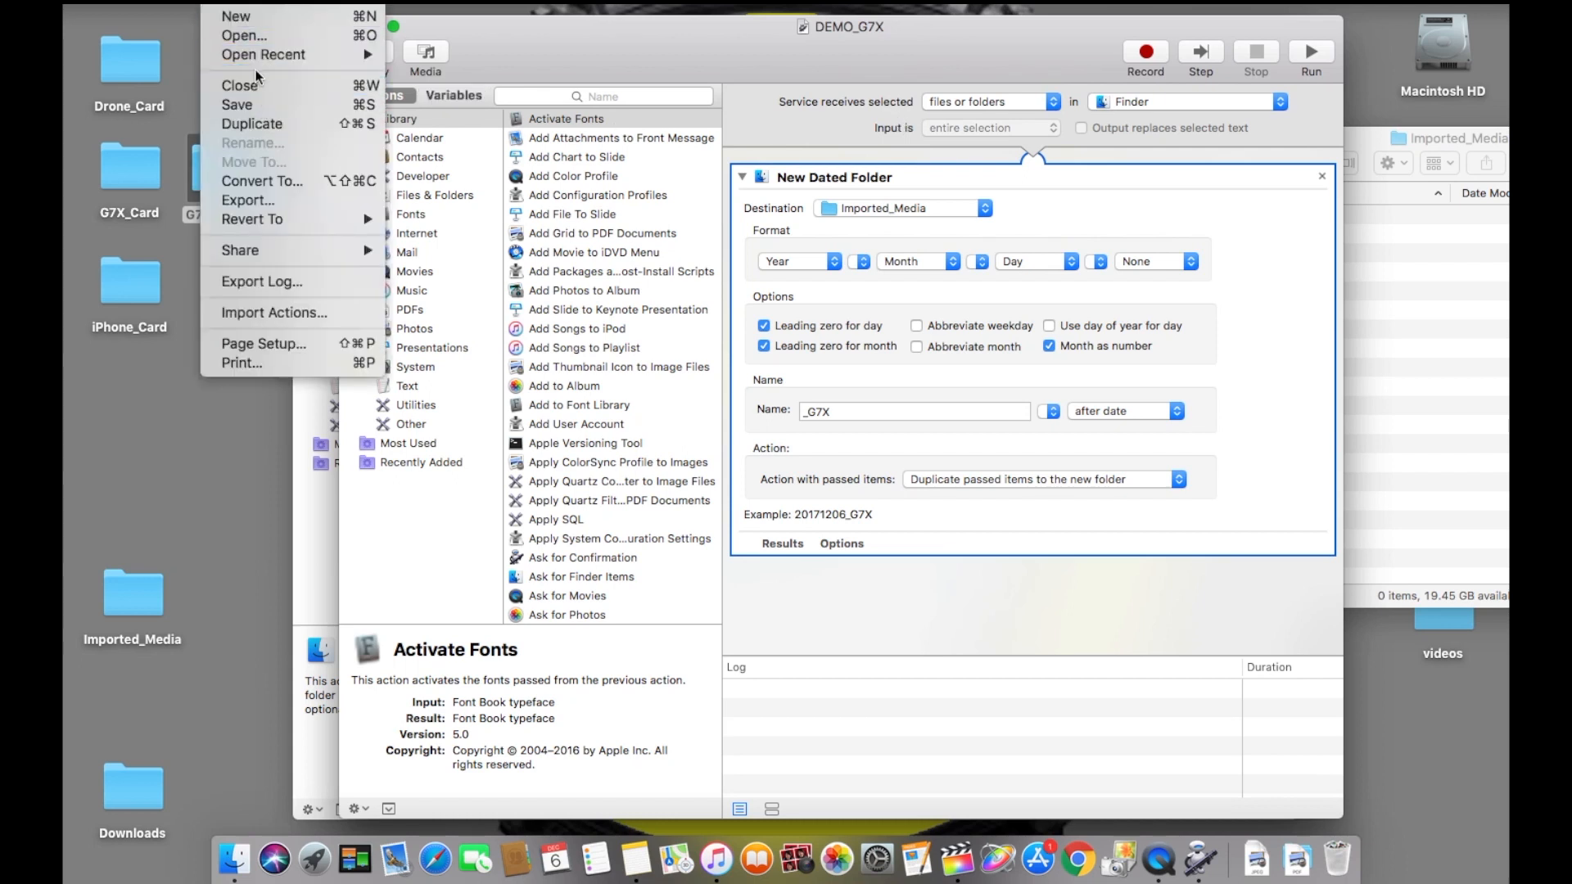
pyautogui.click(251, 125)
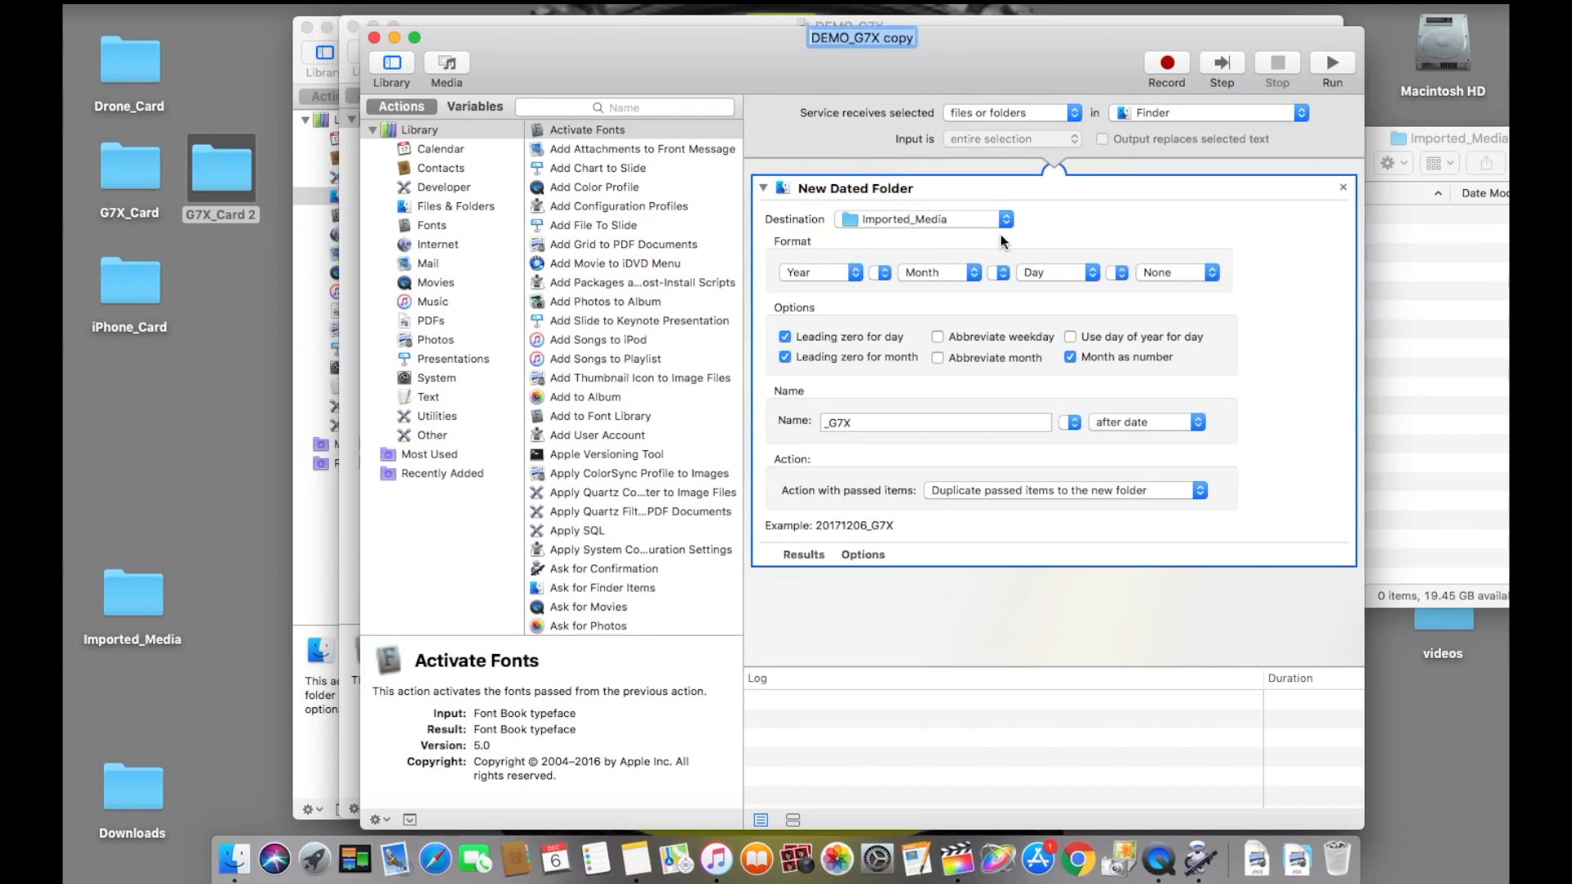
pyautogui.click(884, 421)
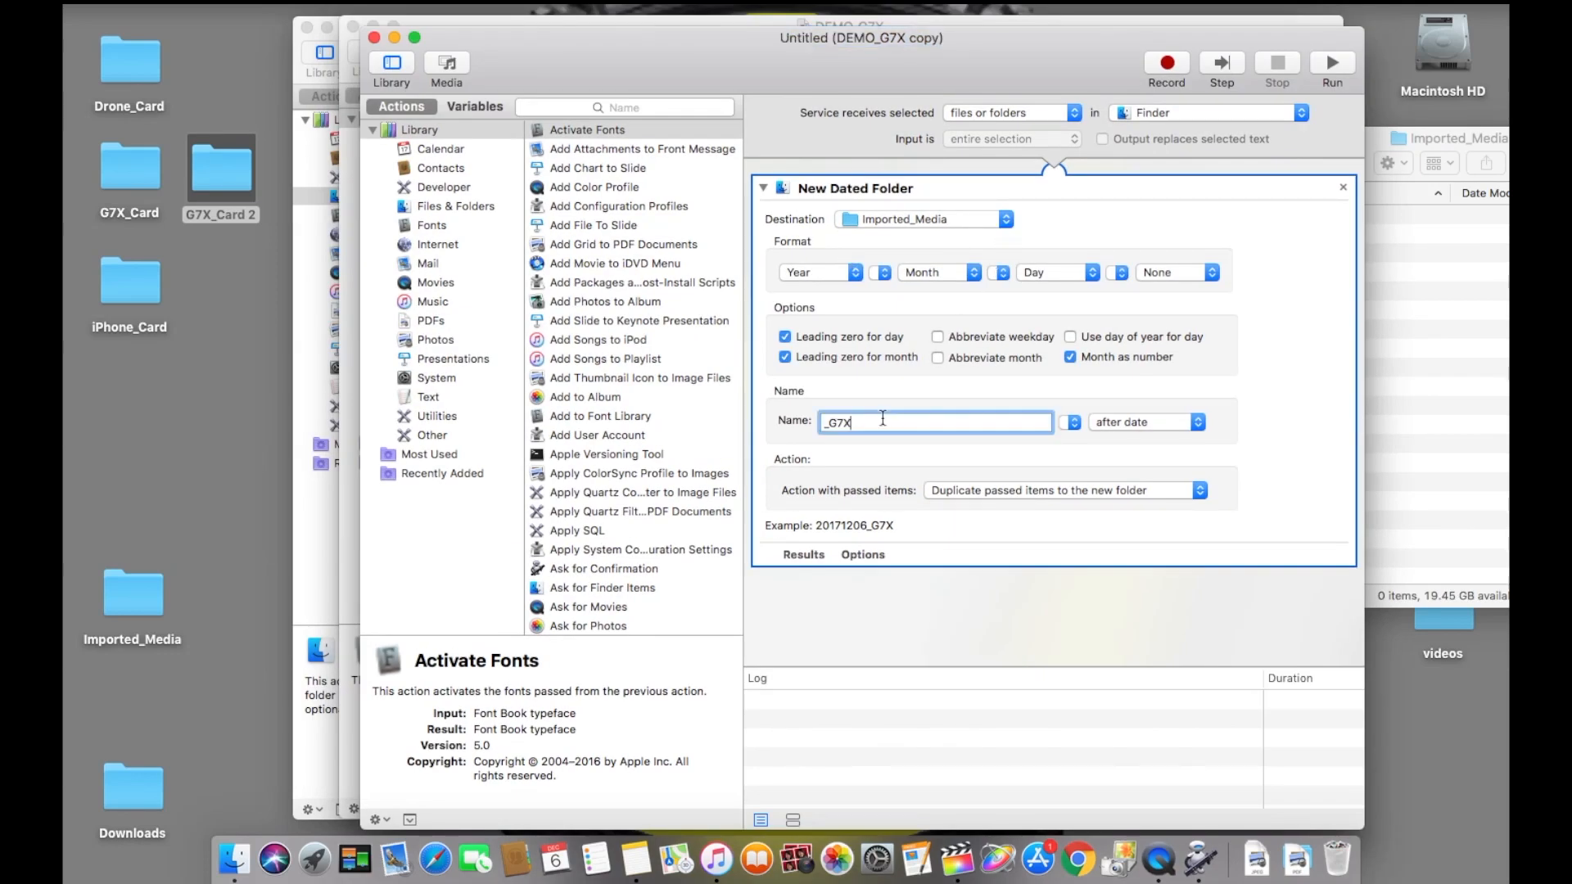
pyautogui.press('BackSpace')
pyautogui.press('BackSpace')
pyautogui.press('BackSpace')
pyautogui.press('BackSpace')
pyautogui.write('_iPhone')
pyautogui.press('Return')
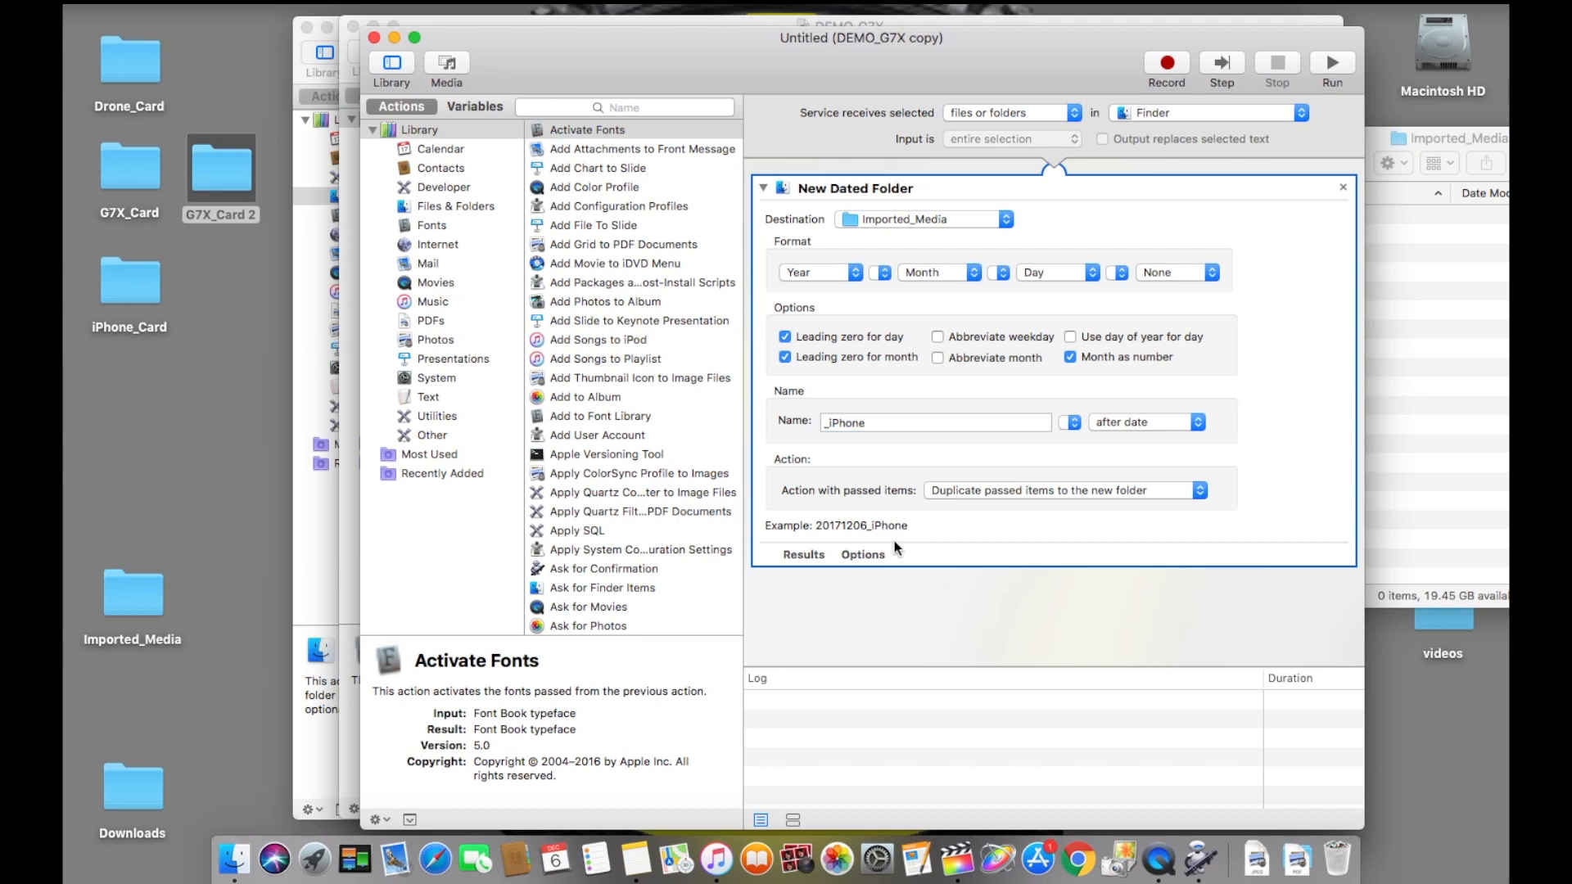
# Save the new copy of the service as DEMO_iPhone.
pyautogui.click(227, 4)
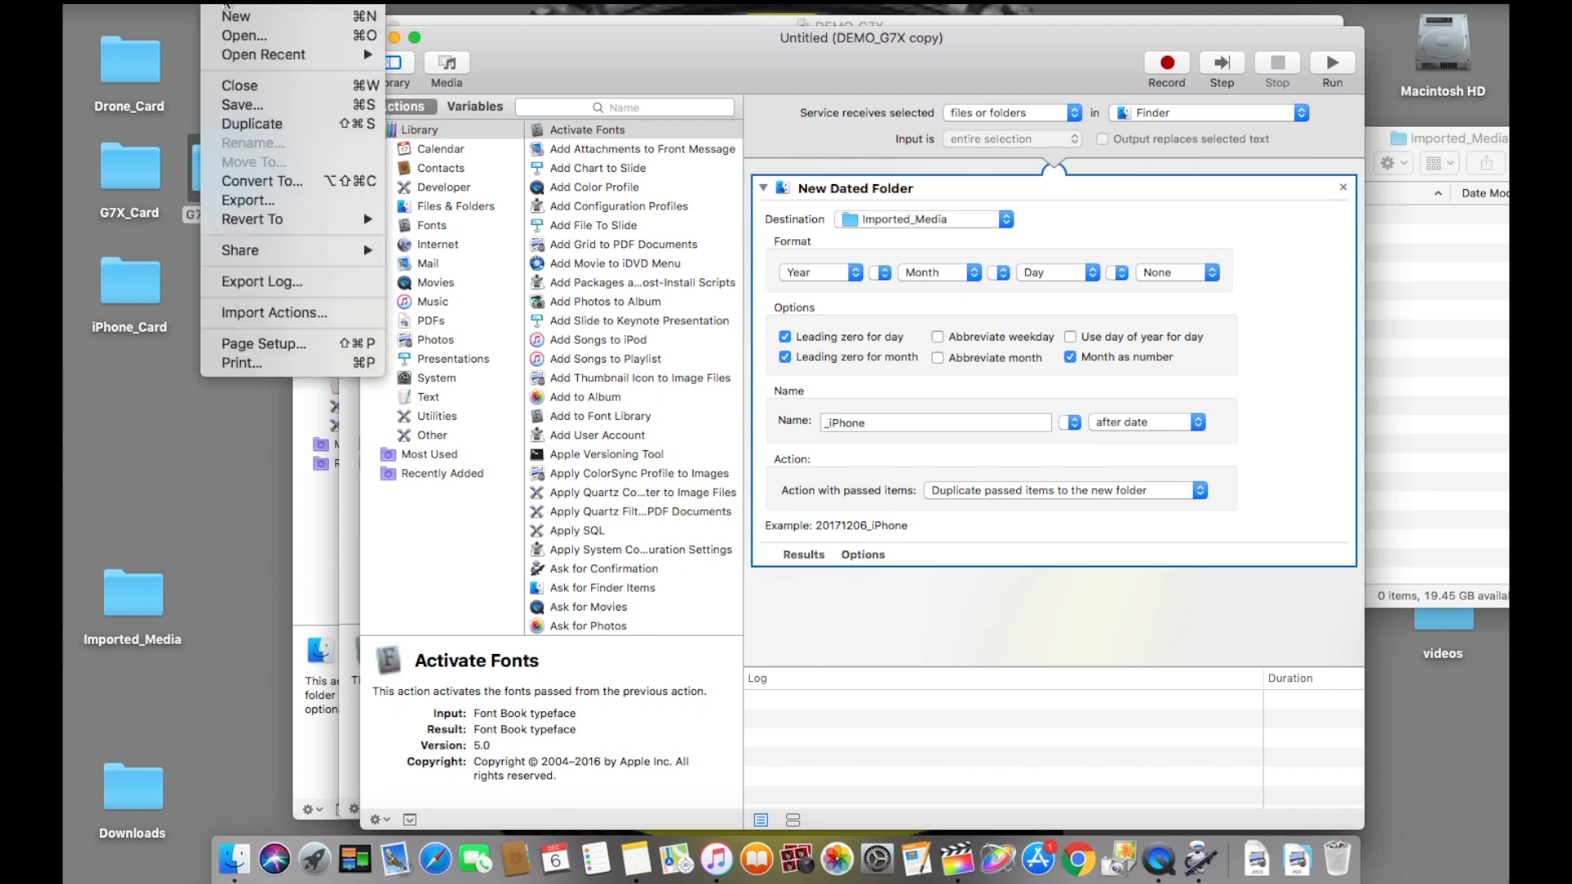
pyautogui.click(244, 104)
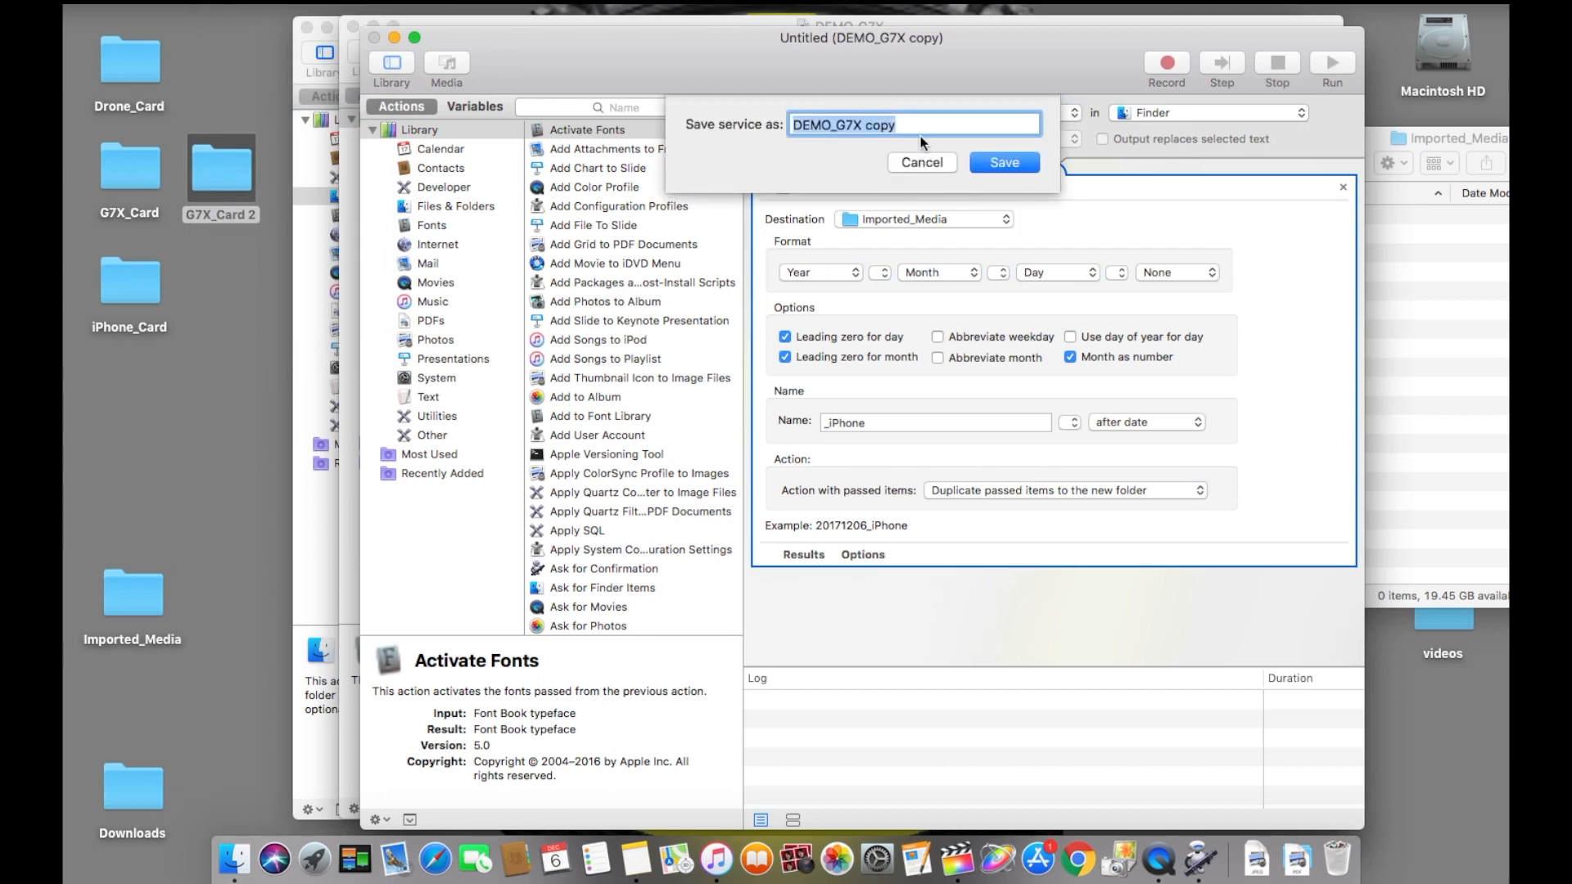
pyautogui.click(919, 127)
pyautogui.press('BackSpace')
pyautogui.press('BackSpace')
pyautogui.press('BackSpace')
pyautogui.press('BackSpace')
pyautogui.press('BackSpace')
pyautogui.press('BackSpace')
pyautogui.press('BackSpace')
pyautogui.press('BackSpace')
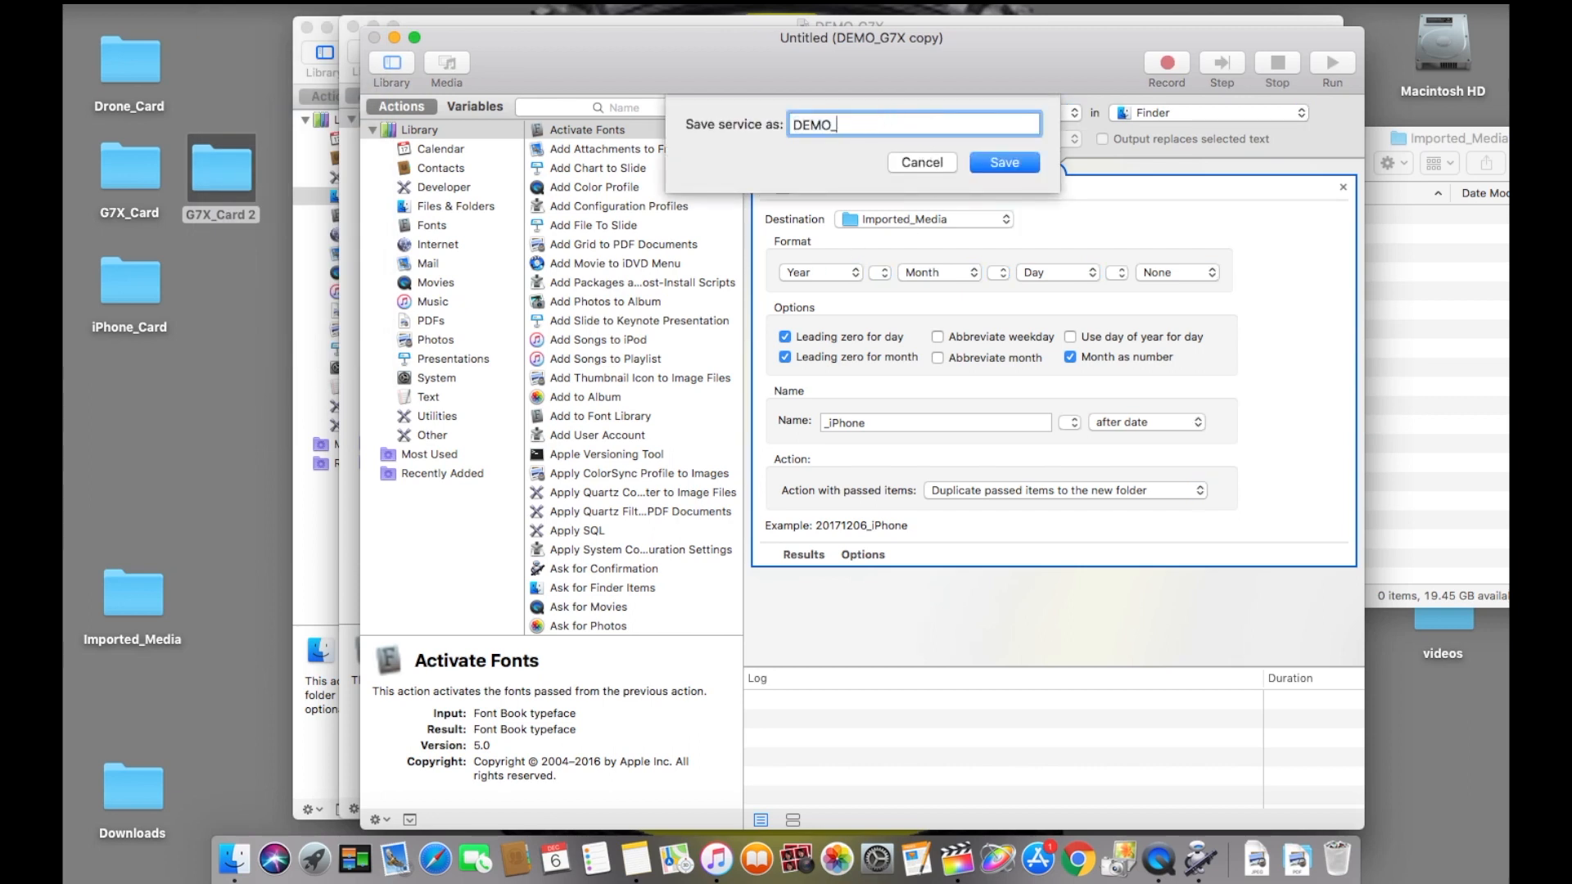
pyautogui.write('iPhone')
pyautogui.click(994, 157)
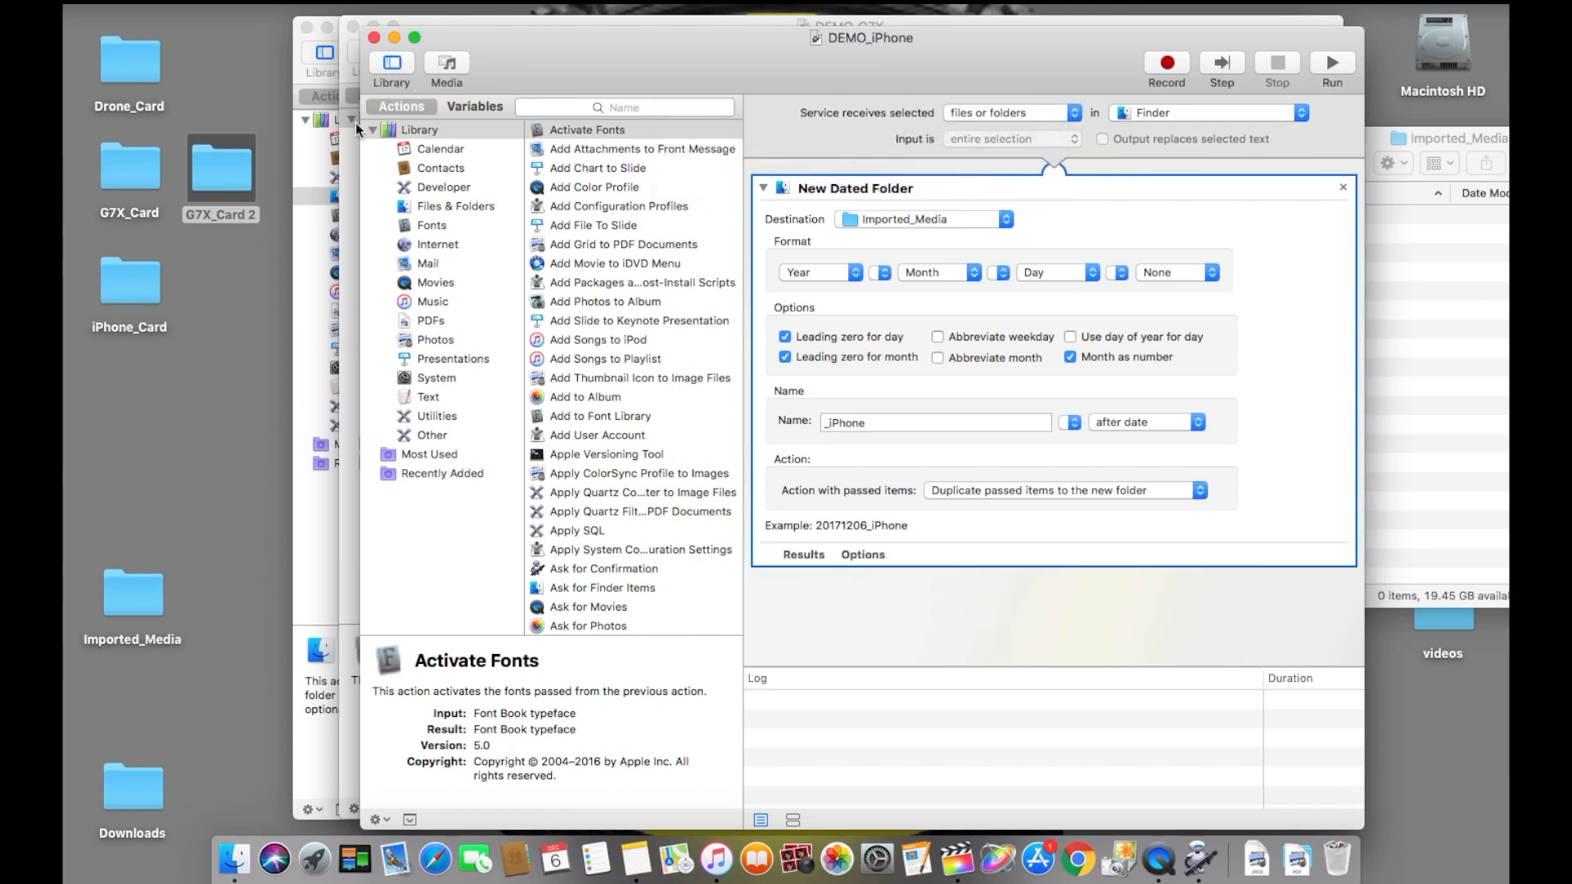
# Check the services offered for the G7X_Card 2 folder on the desktop for the new DEMO entries.
pyautogui.rightClick(234, 189)
pyautogui.moveTo(326, 637)
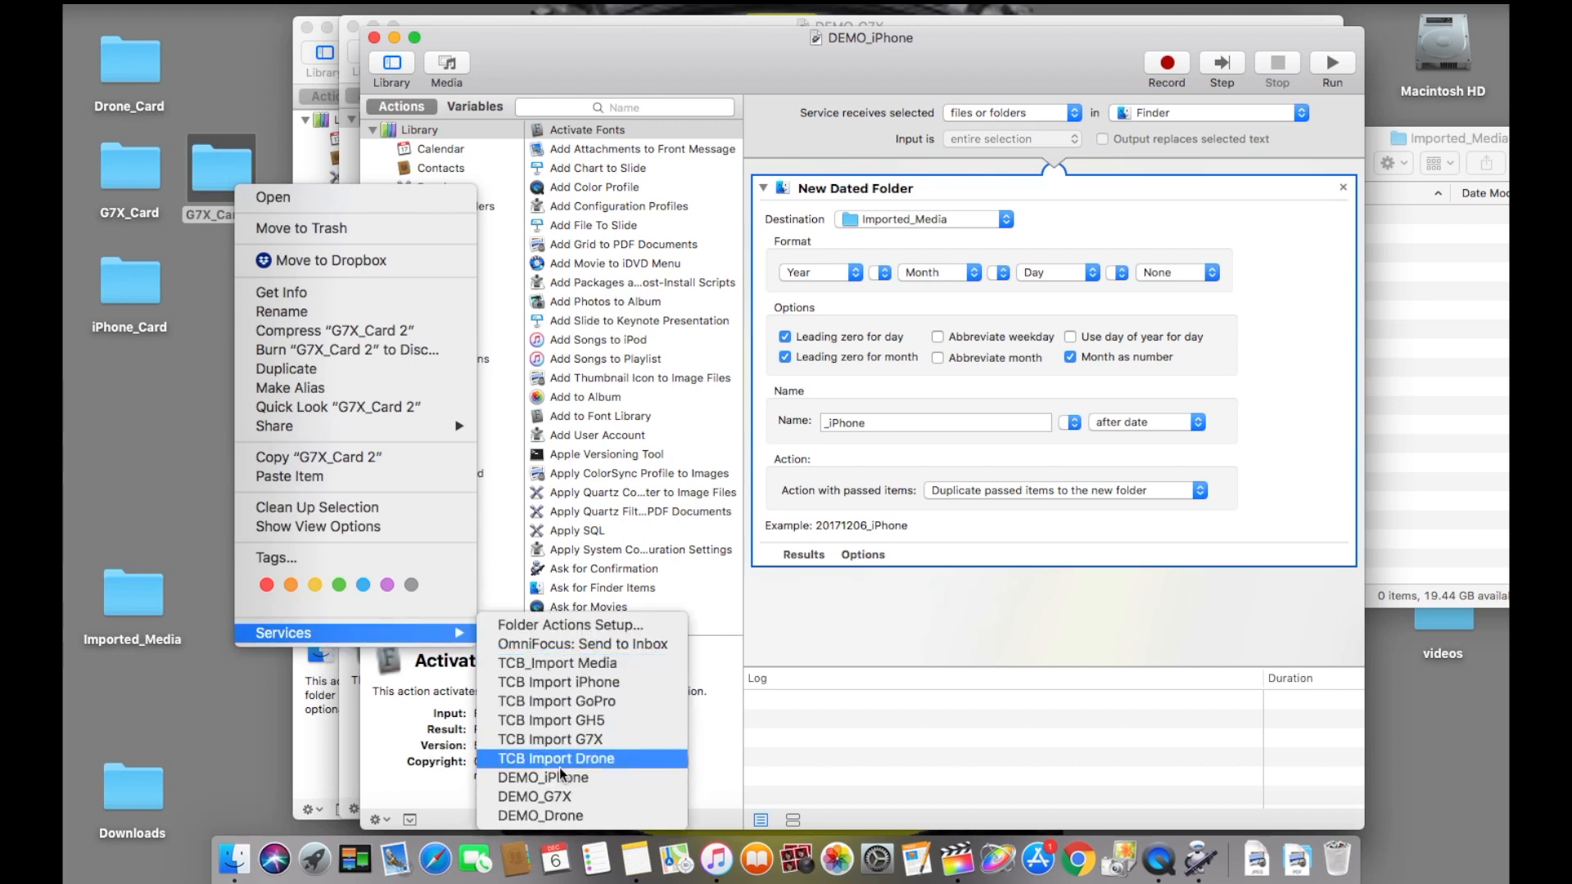
pyautogui.click(651, 68)
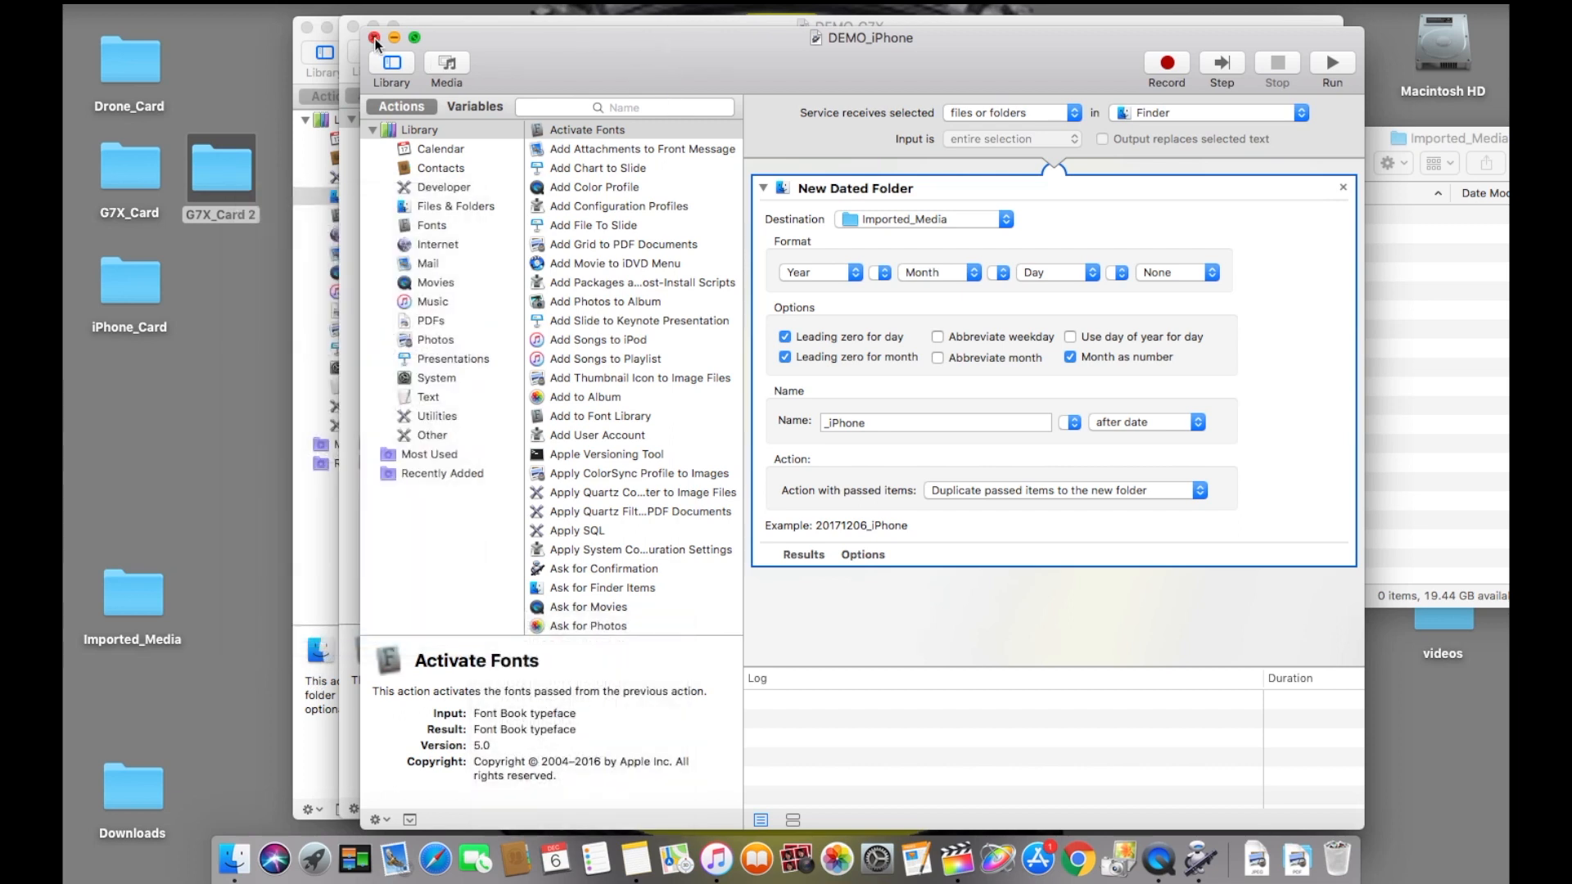
# Close the DEMO_iPhone and DEMO_G7X workflows and quit Automator.
pyautogui.click(374, 37)
pyautogui.click(353, 27)
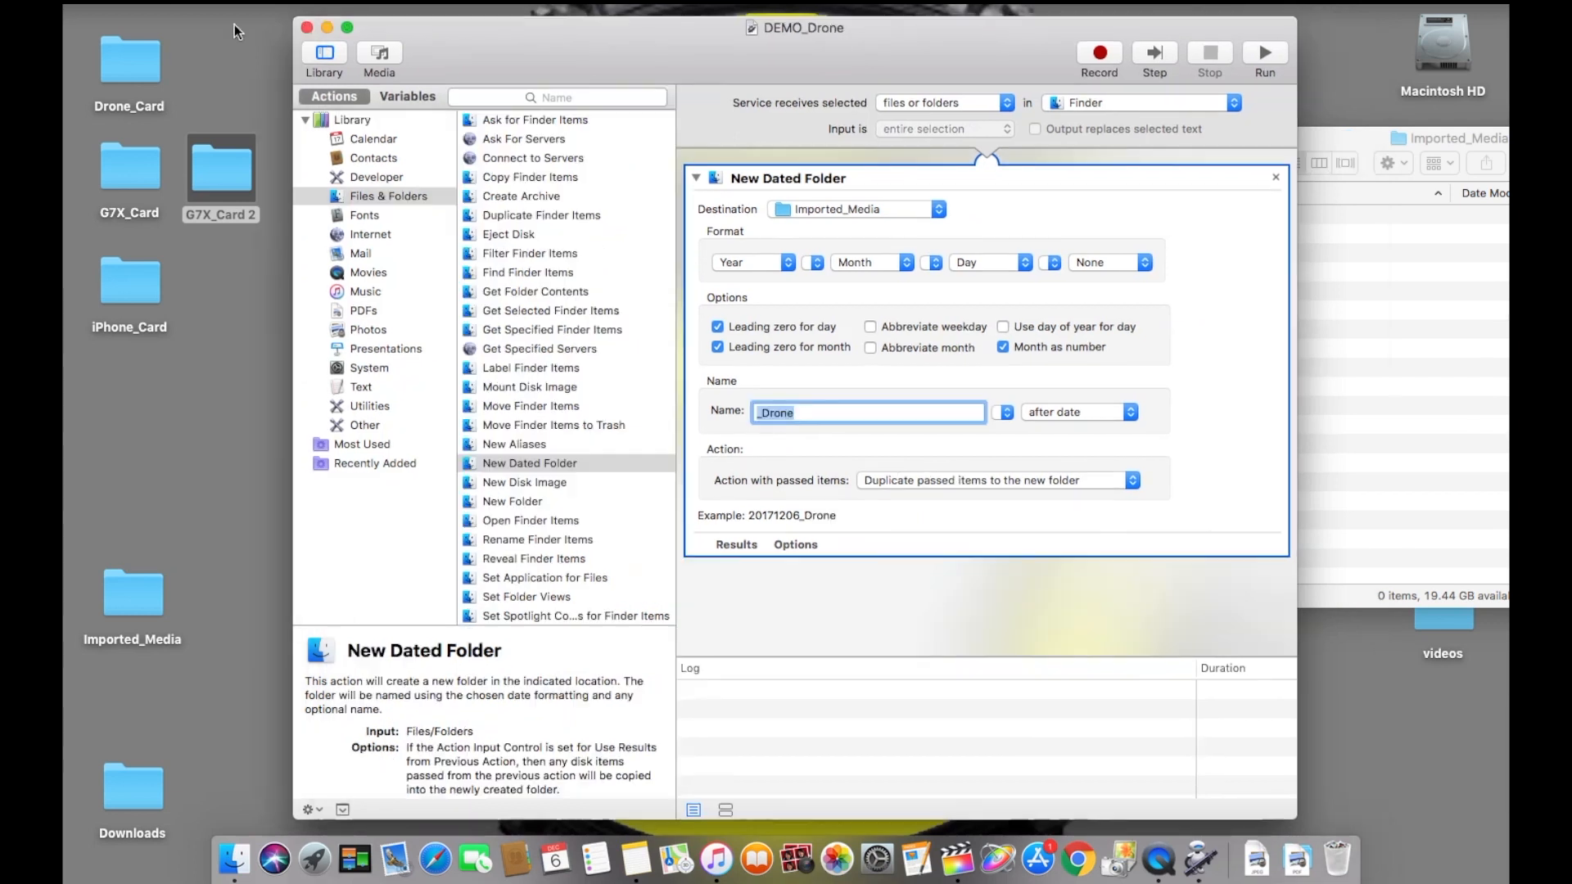
pyautogui.click(149, 2)
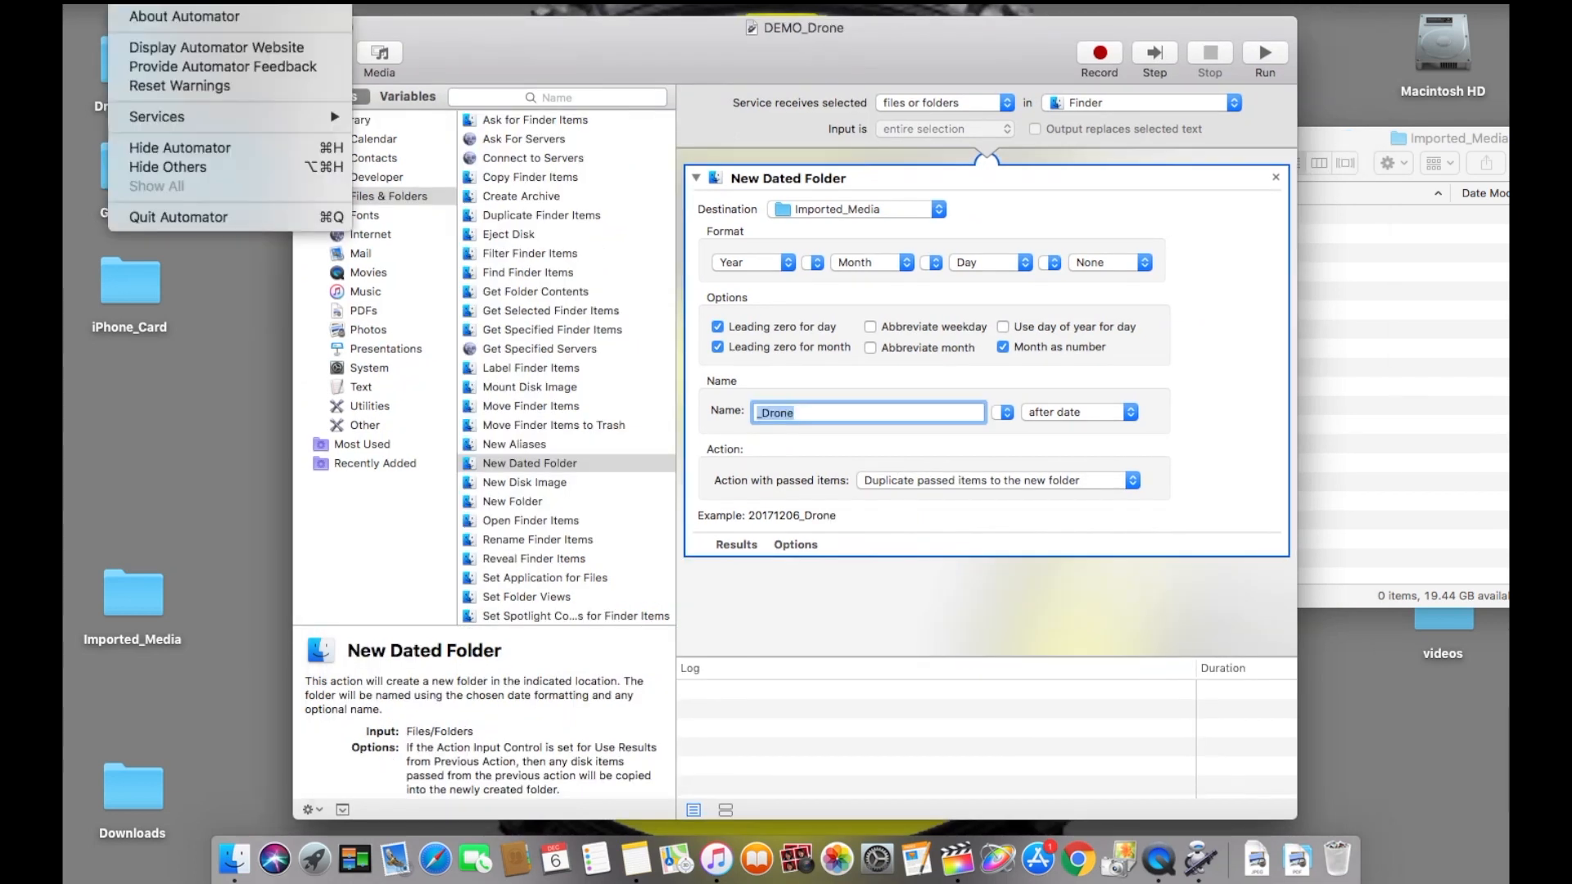
pyautogui.click(218, 216)
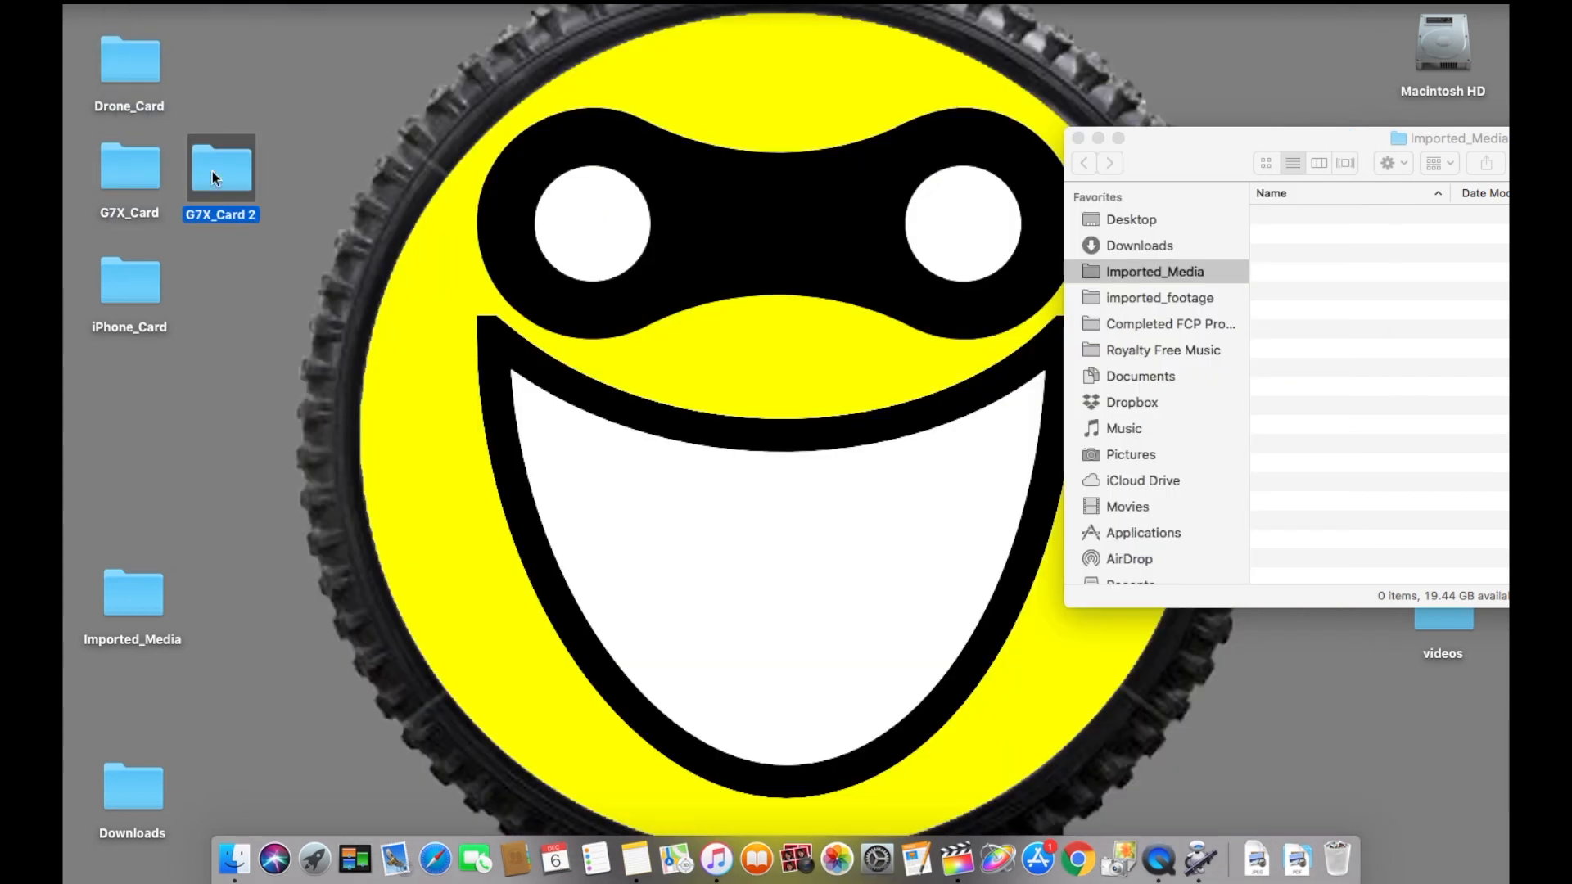
# Run the DEMO_Drone service on DJI_0048.mov in the Drone_Card folder and close that folder.
pyautogui.click(116, 43)
pyautogui.doubleClick(116, 42)
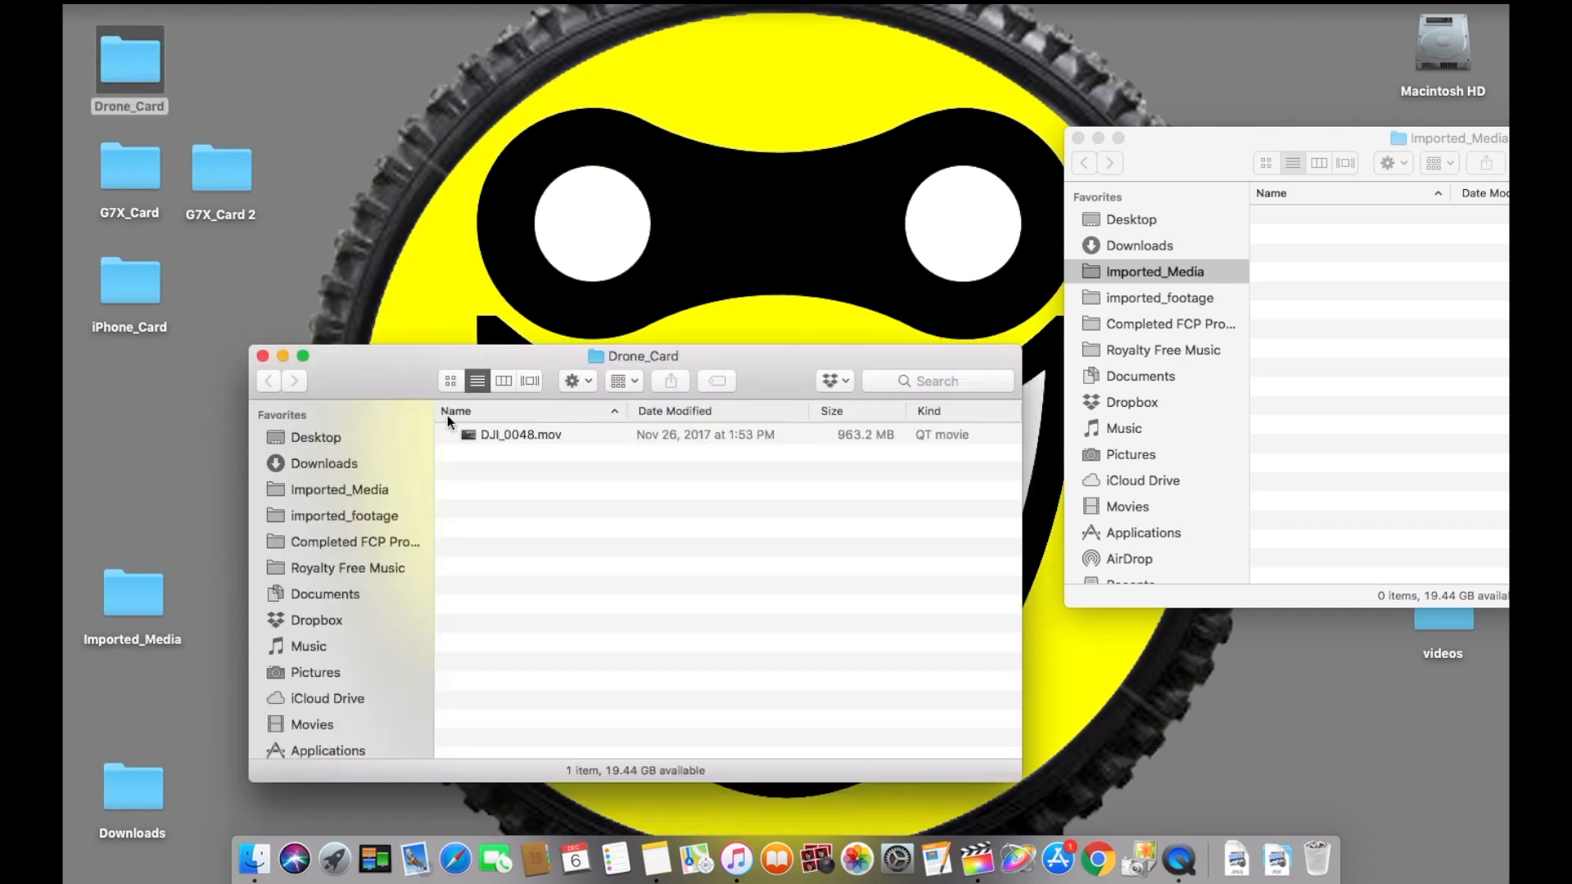
pyautogui.rightClick(499, 436)
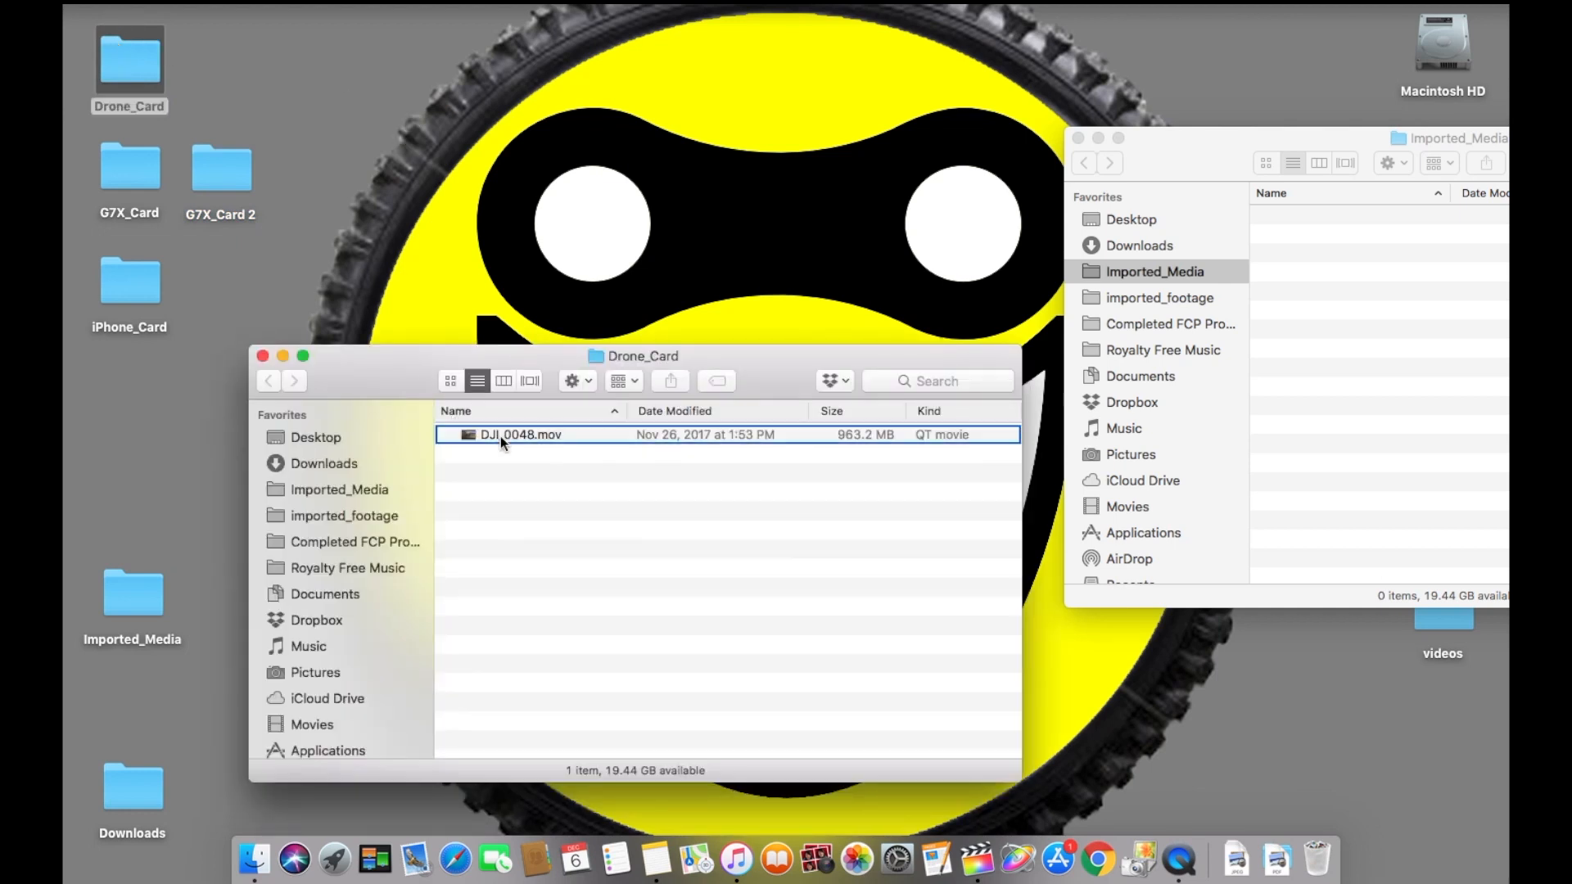
pyautogui.moveTo(613, 816)
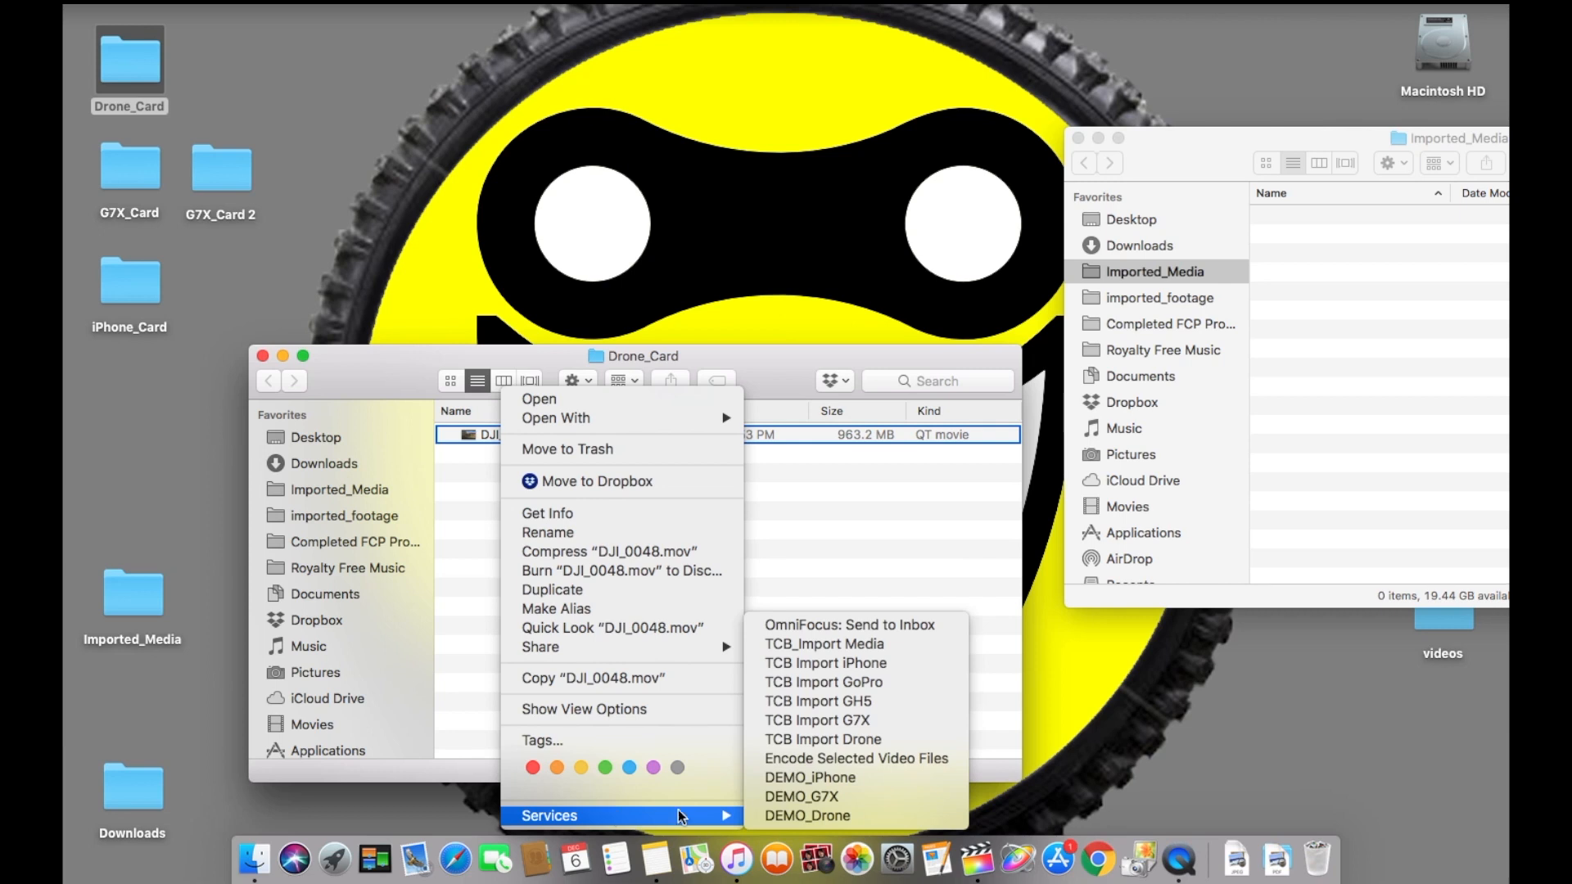
pyautogui.click(817, 810)
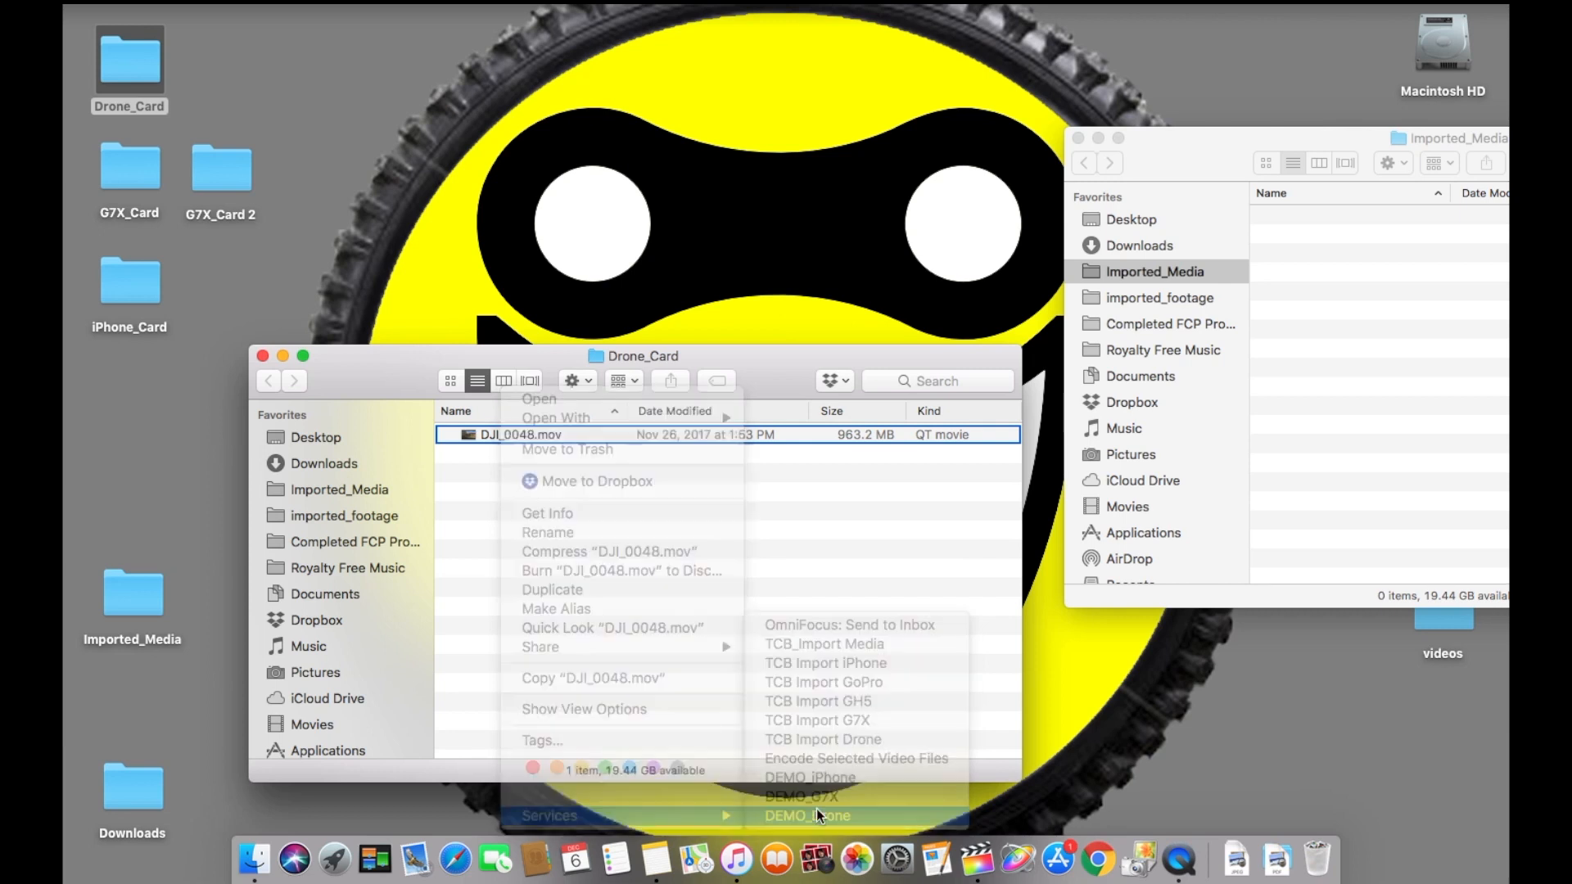
pyautogui.click(262, 355)
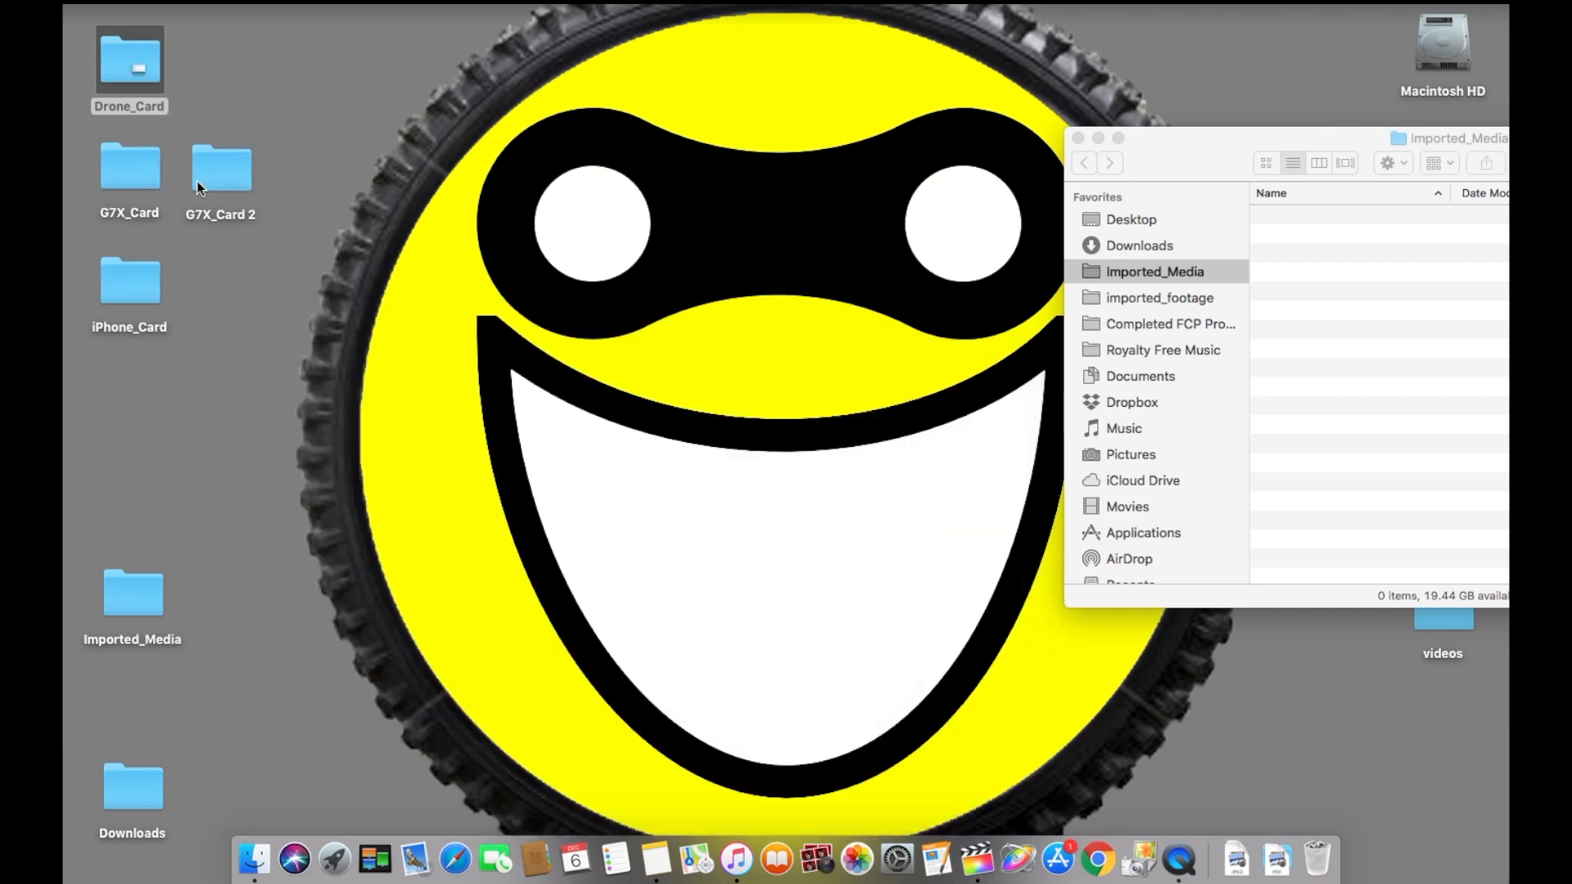
# Run the DEMO_G7X service on MVI_0473.MP4 in the G7X_Card folder and close that folder.
pyautogui.click(147, 174)
pyautogui.doubleClick(146, 175)
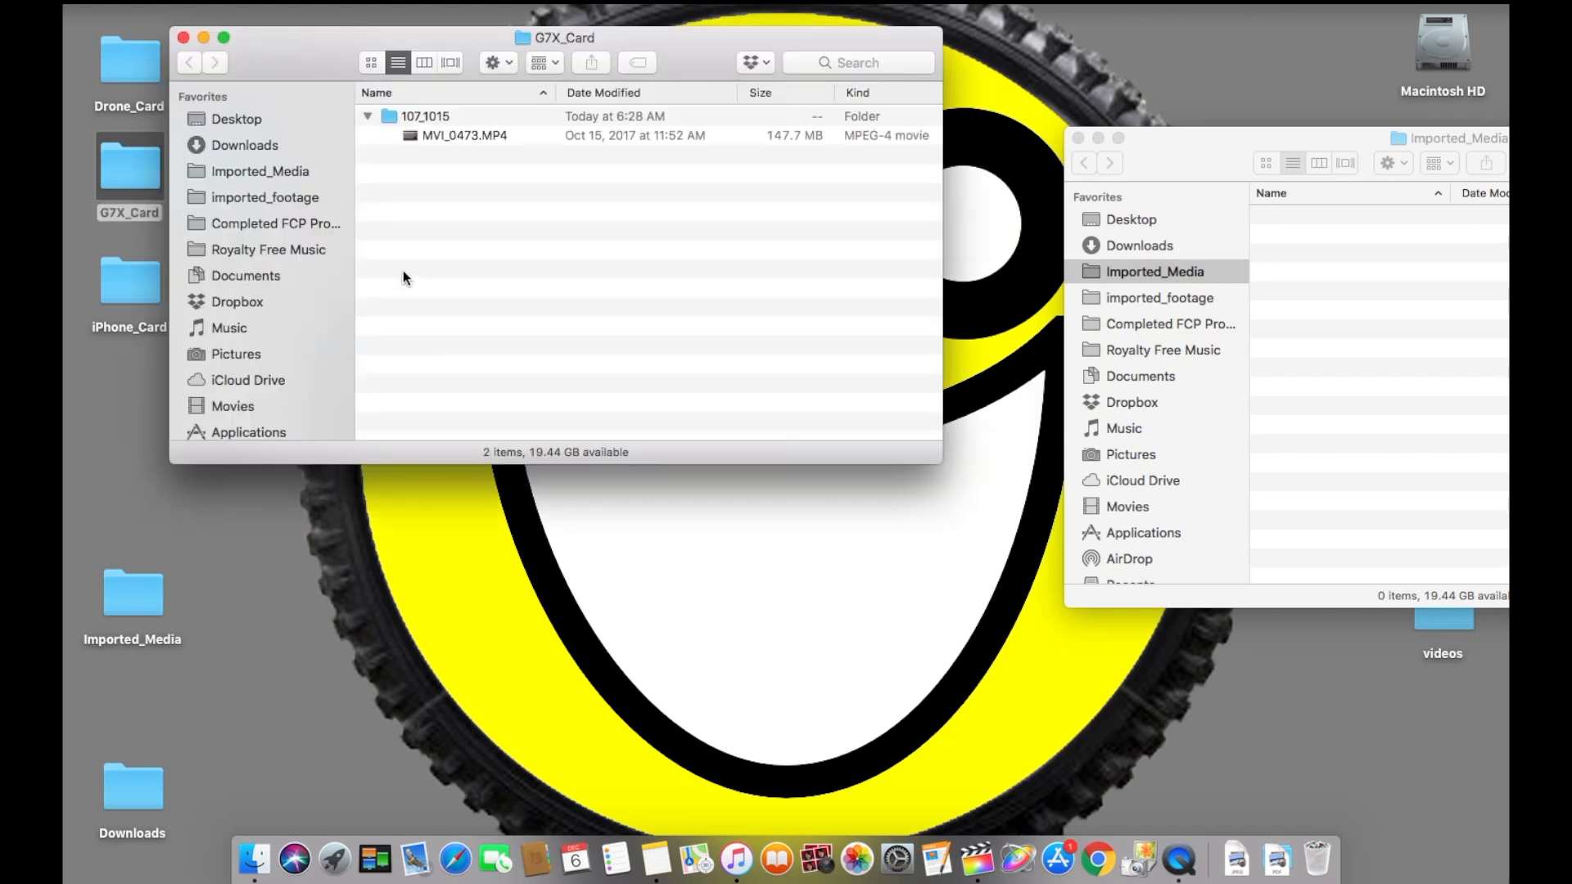
pyautogui.rightClick(437, 135)
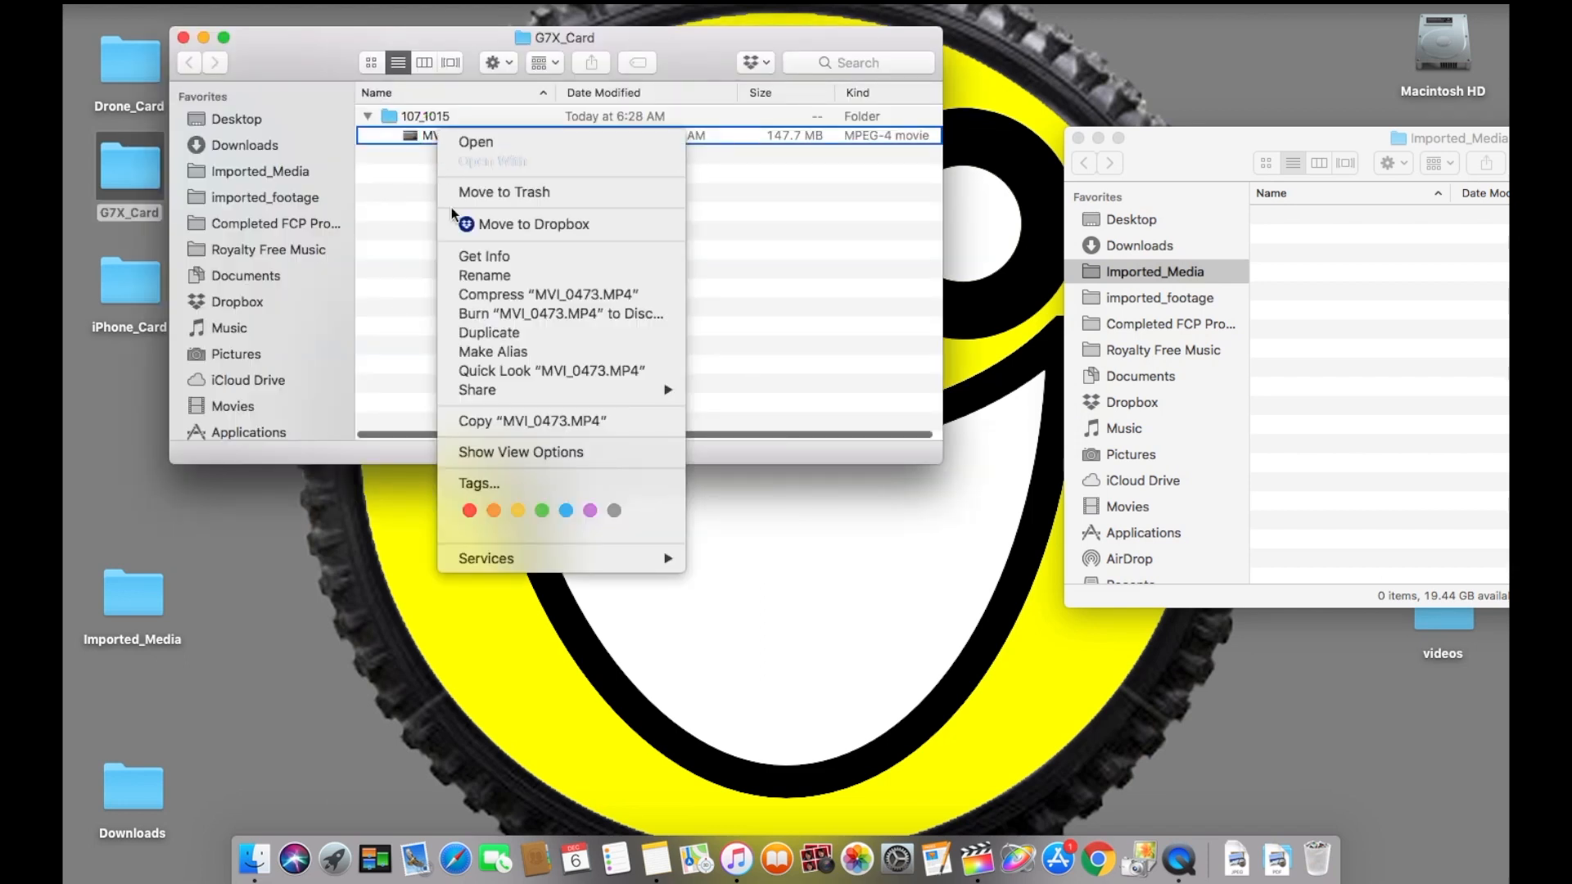
pyautogui.moveTo(509, 557)
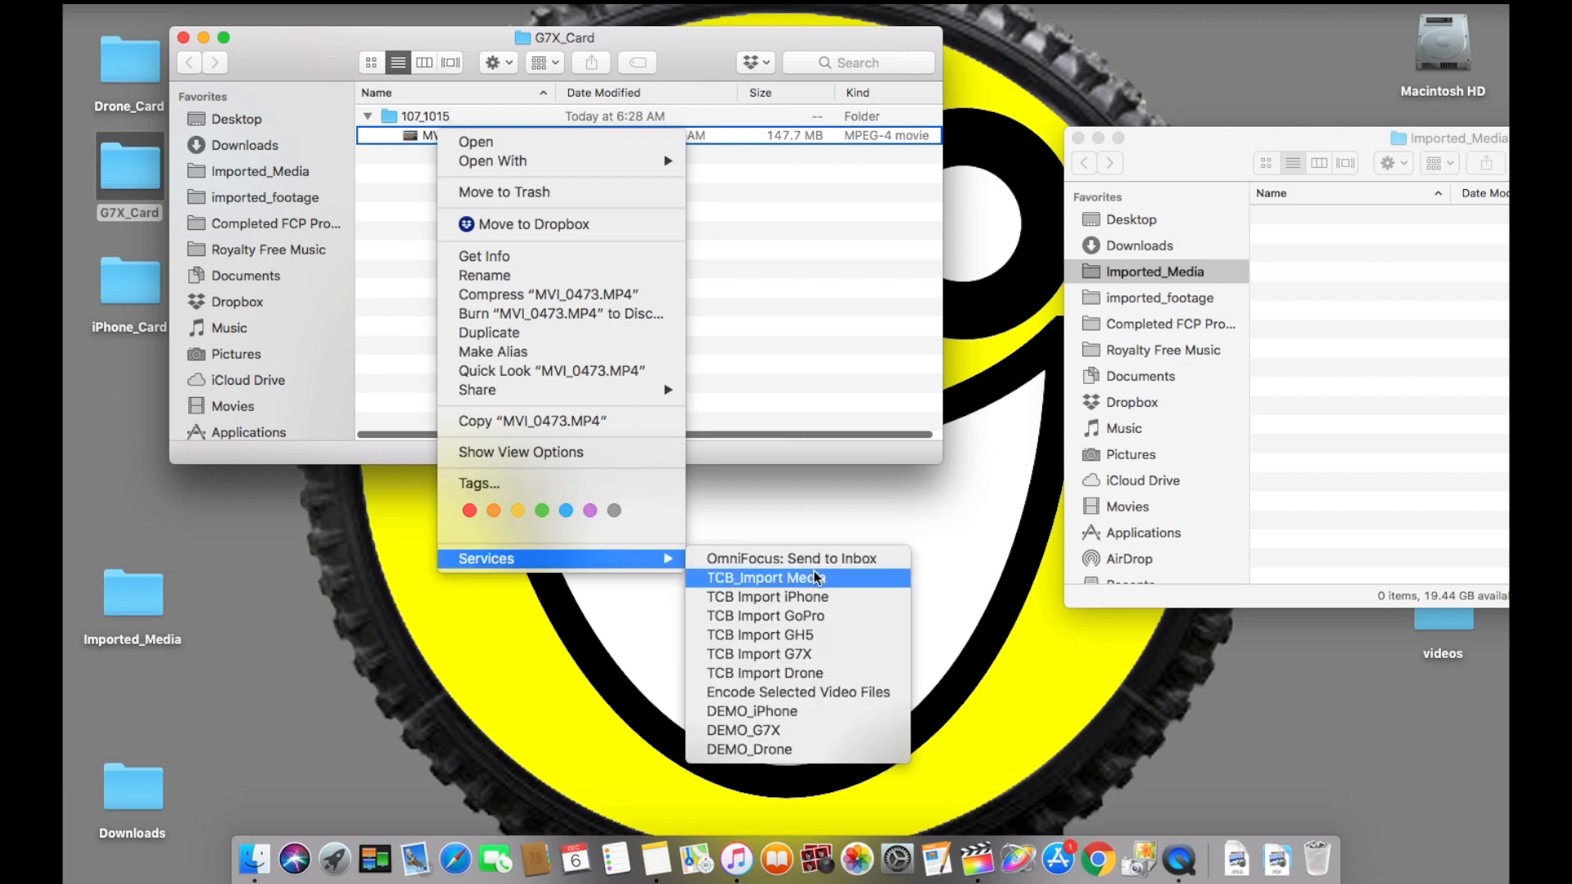
pyautogui.click(796, 727)
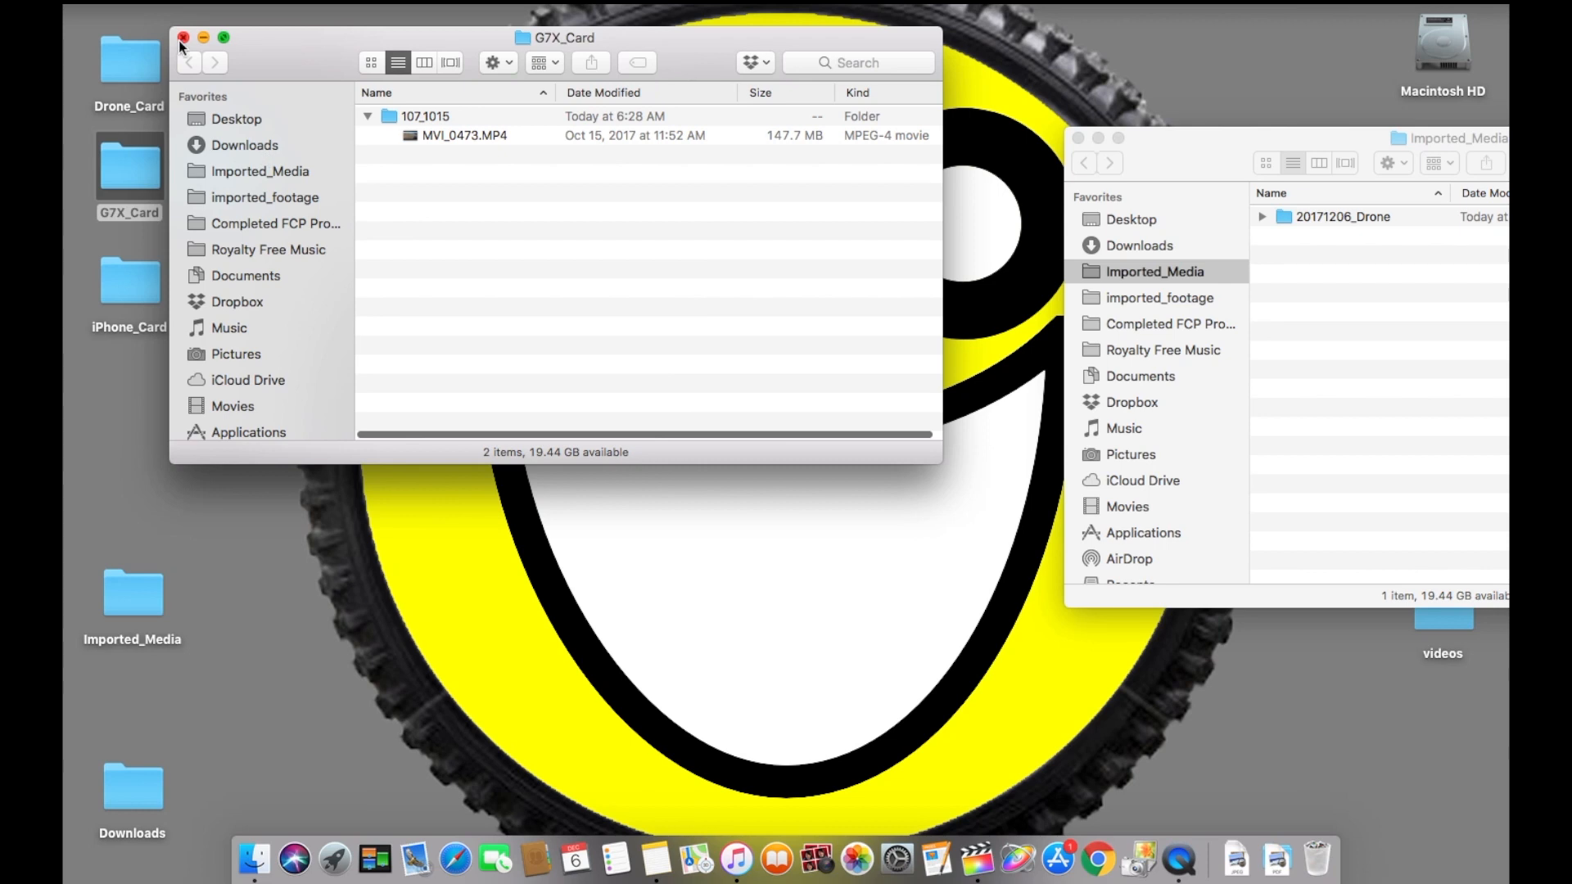
pyautogui.click(184, 37)
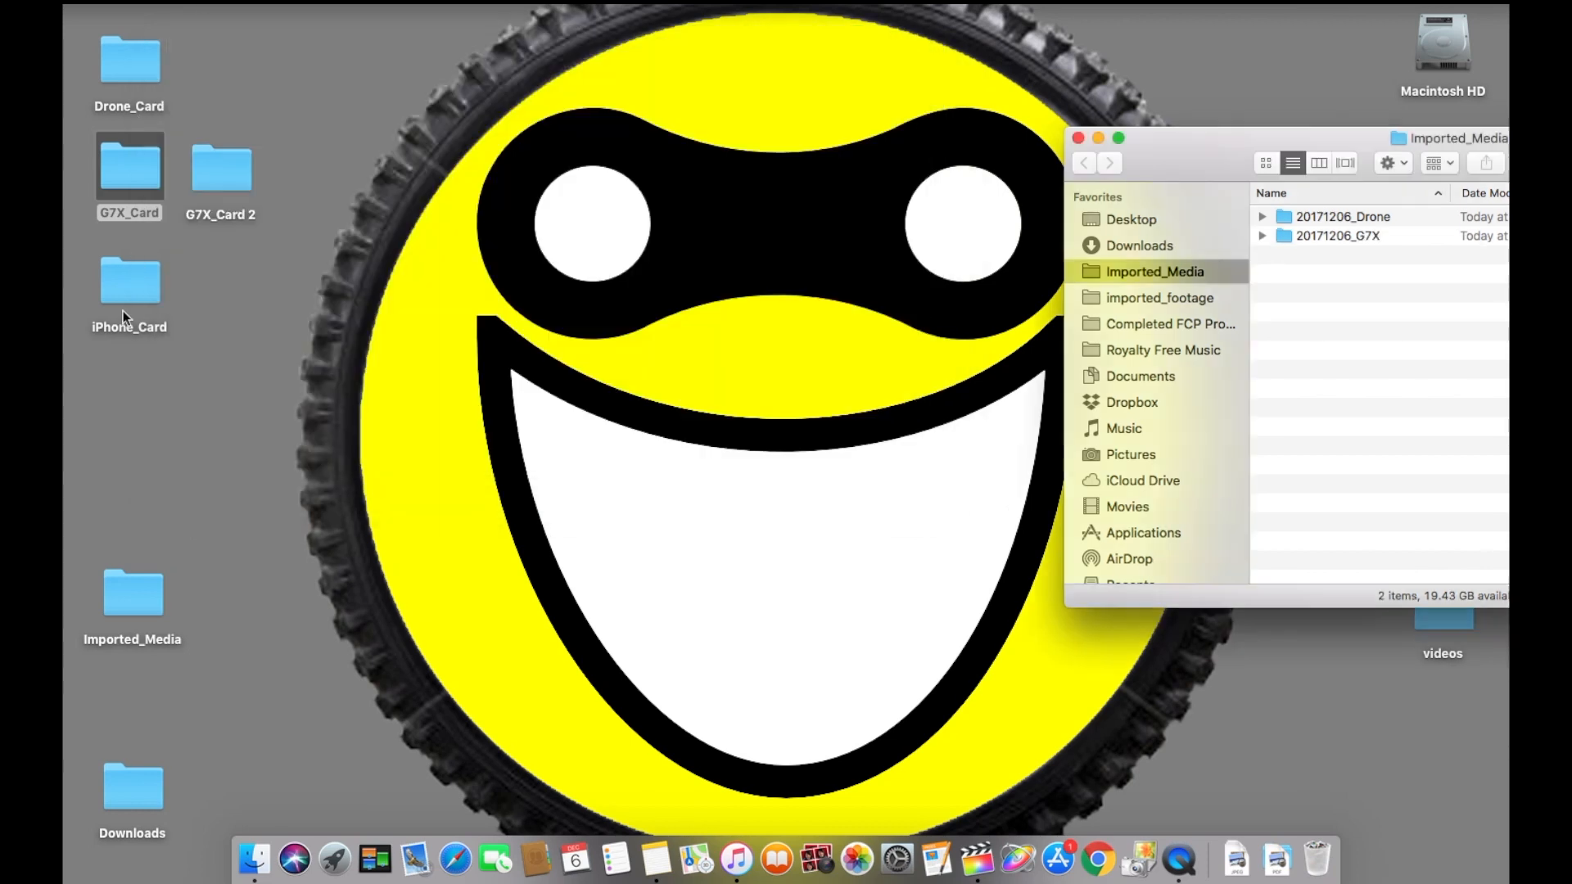
# Run the DEMO_iPhone service on both screenshot files in the iPhone_Card folder and close that folder.
pyautogui.click(125, 302)
pyautogui.doubleClick(125, 303)
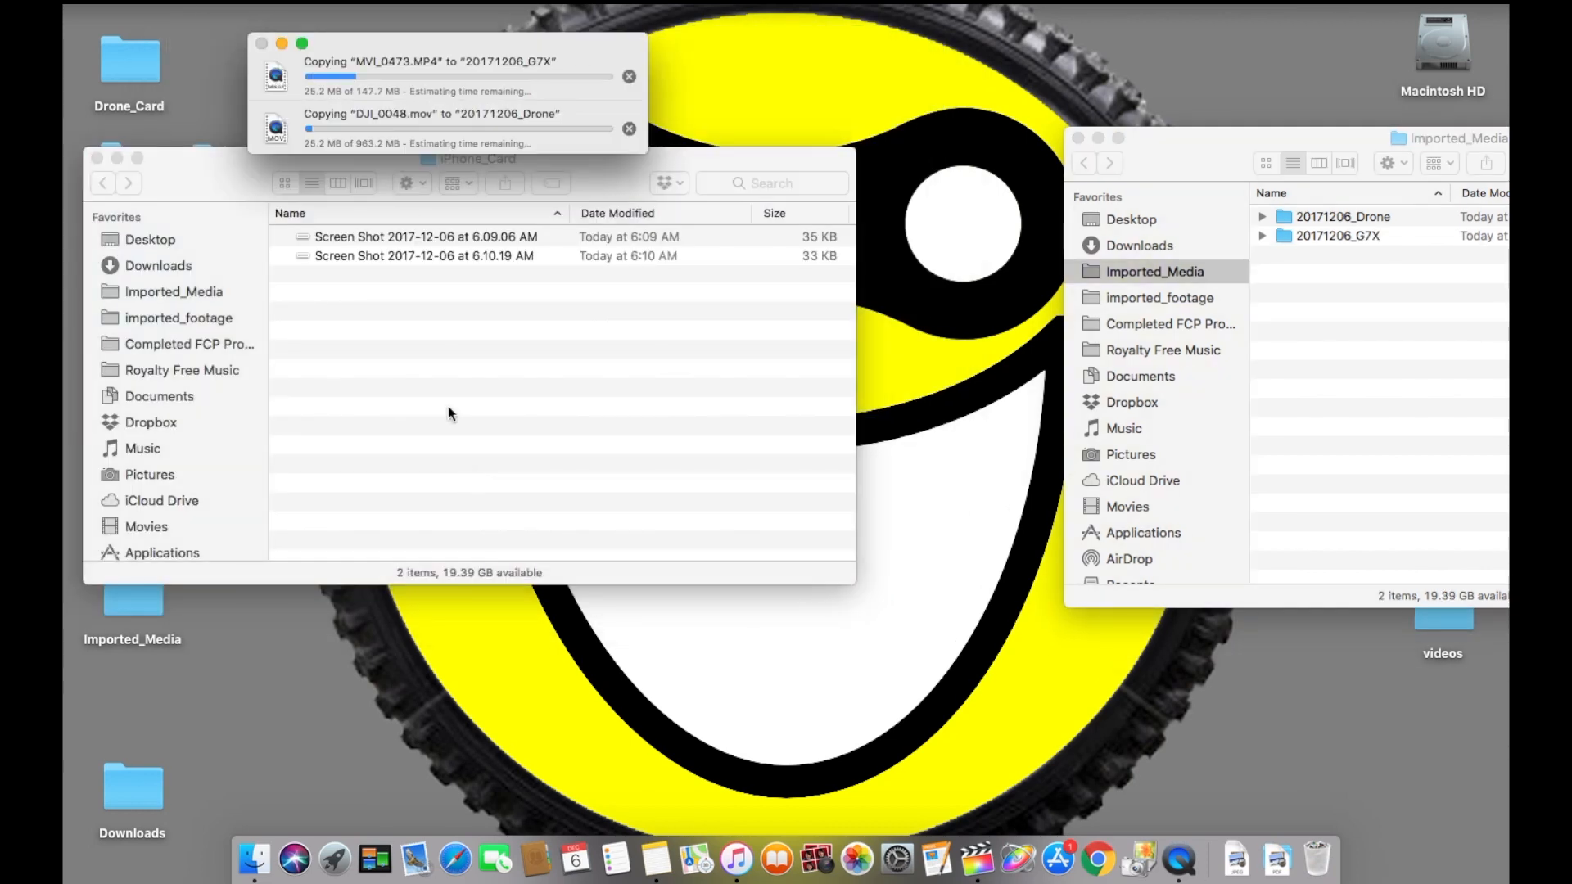
pyautogui.click(434, 383)
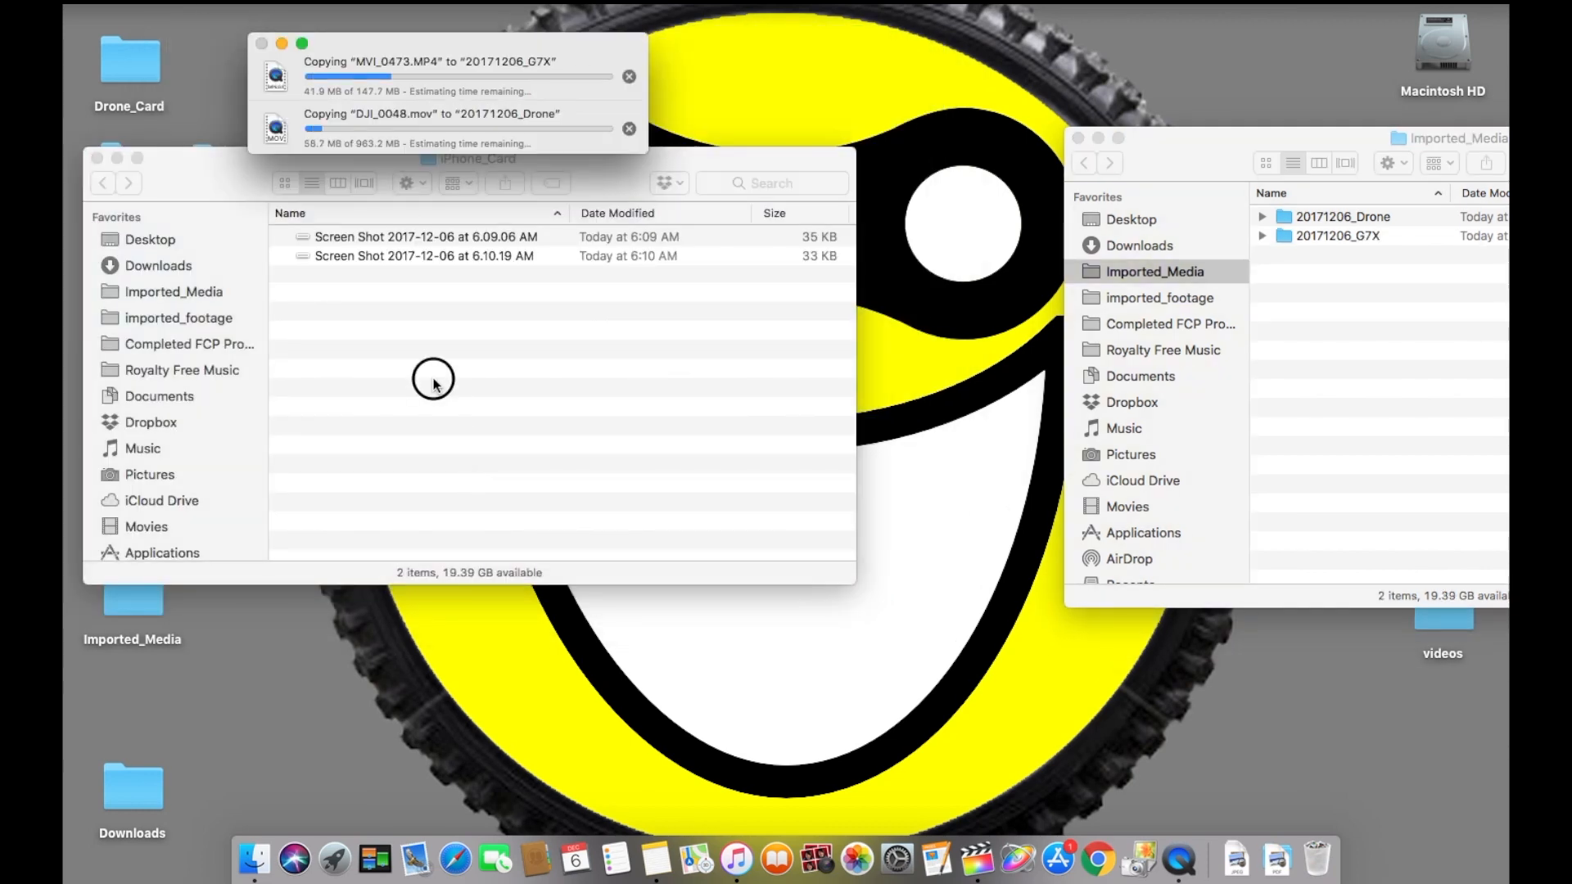
pyautogui.click(353, 232)
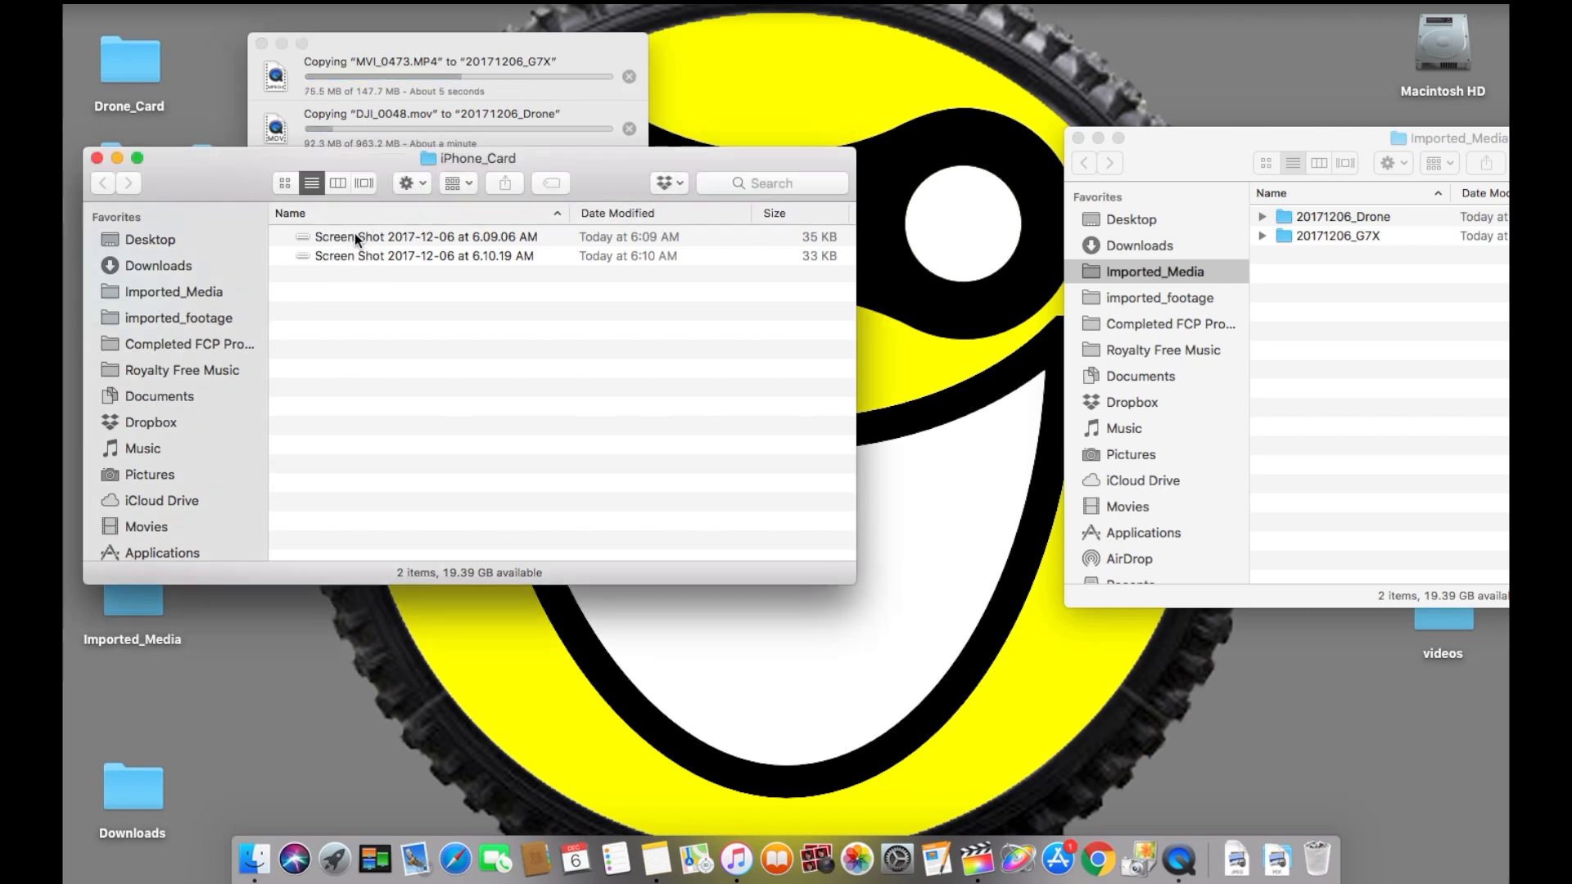
pyautogui.moveTo(346, 272); pyautogui.dragTo(337, 215)
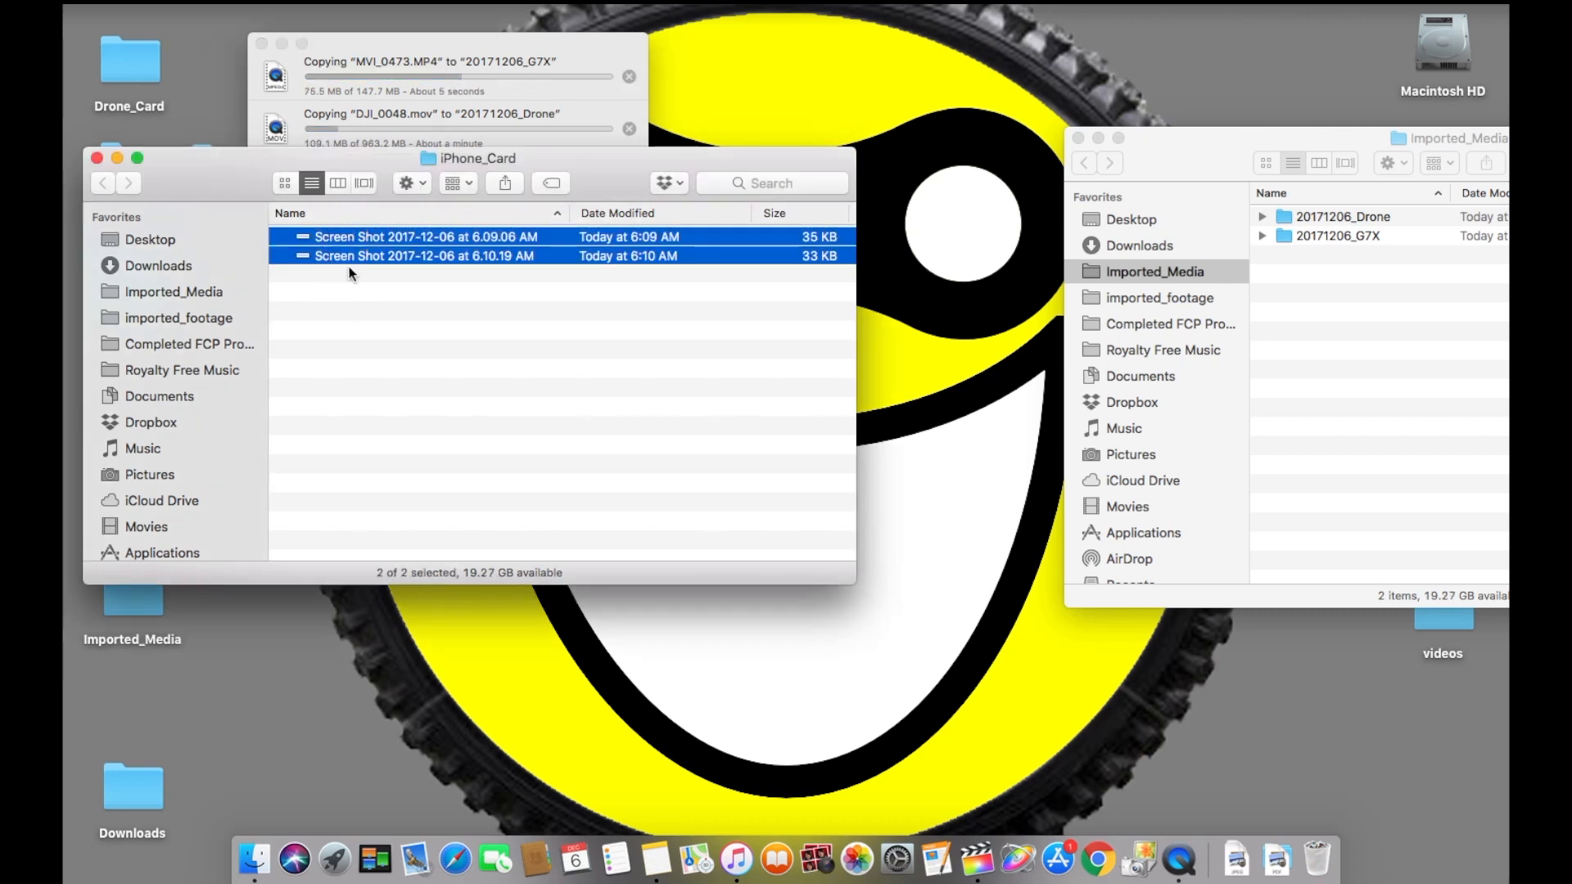
pyautogui.rightClick(346, 247)
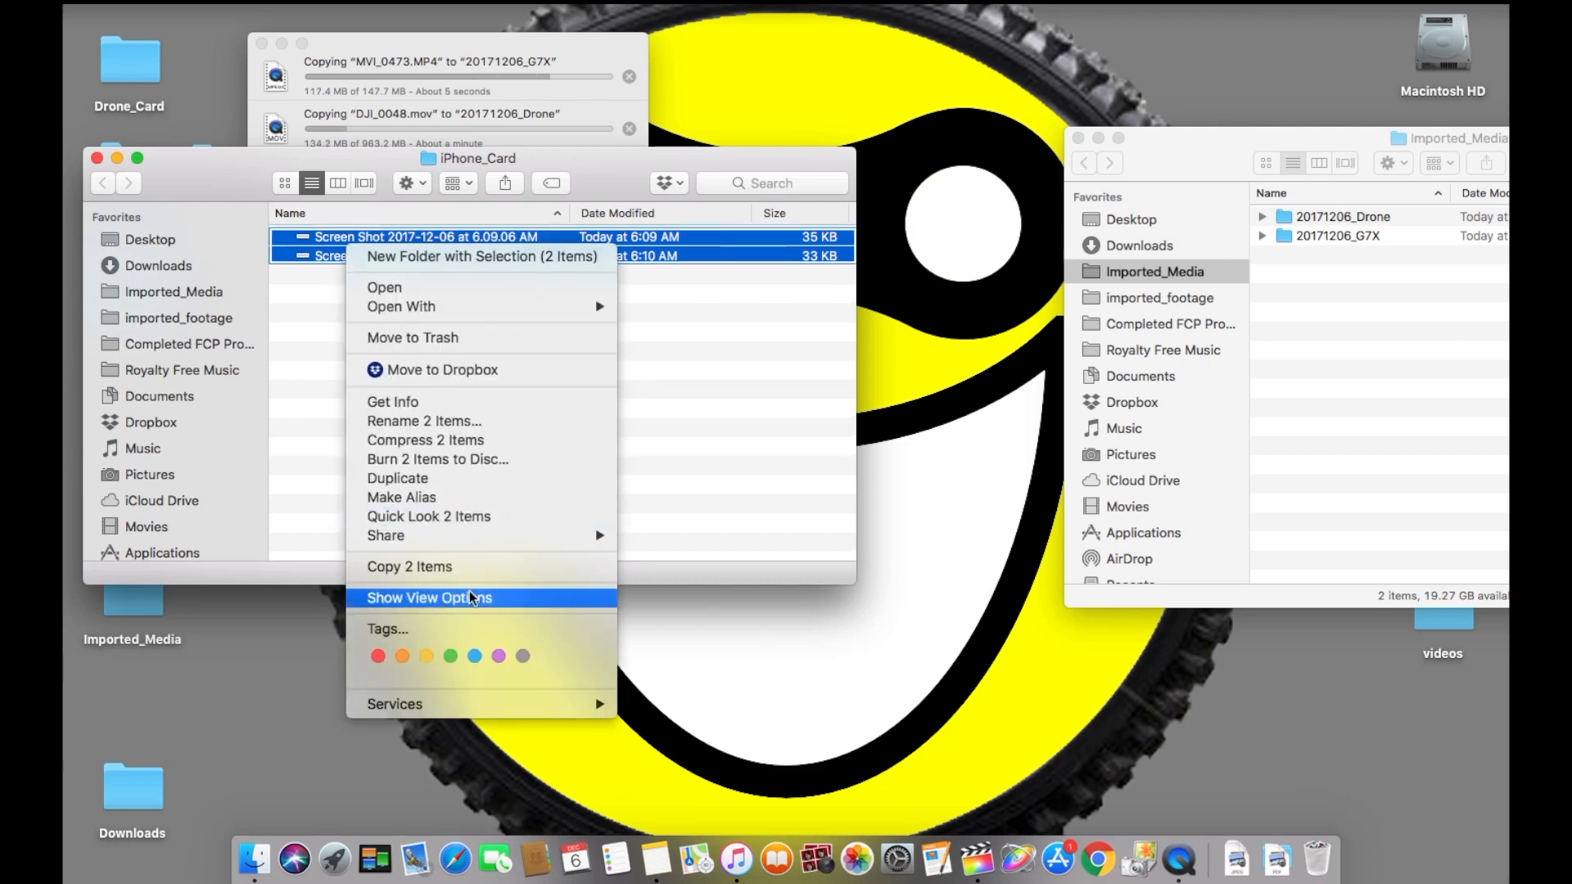
pyautogui.moveTo(473, 707)
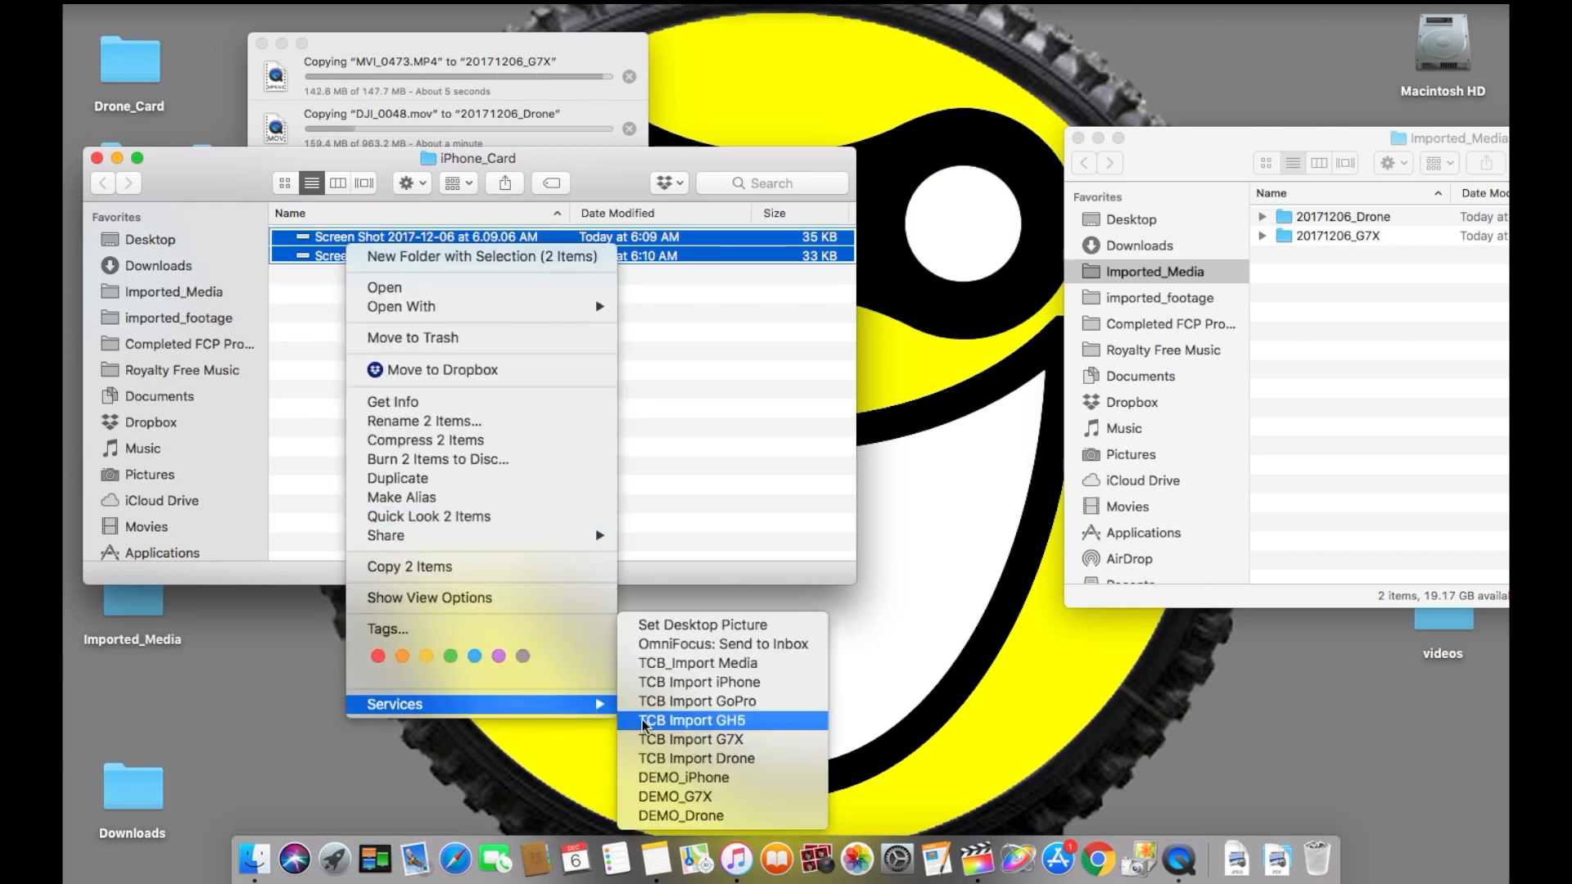
pyautogui.click(700, 781)
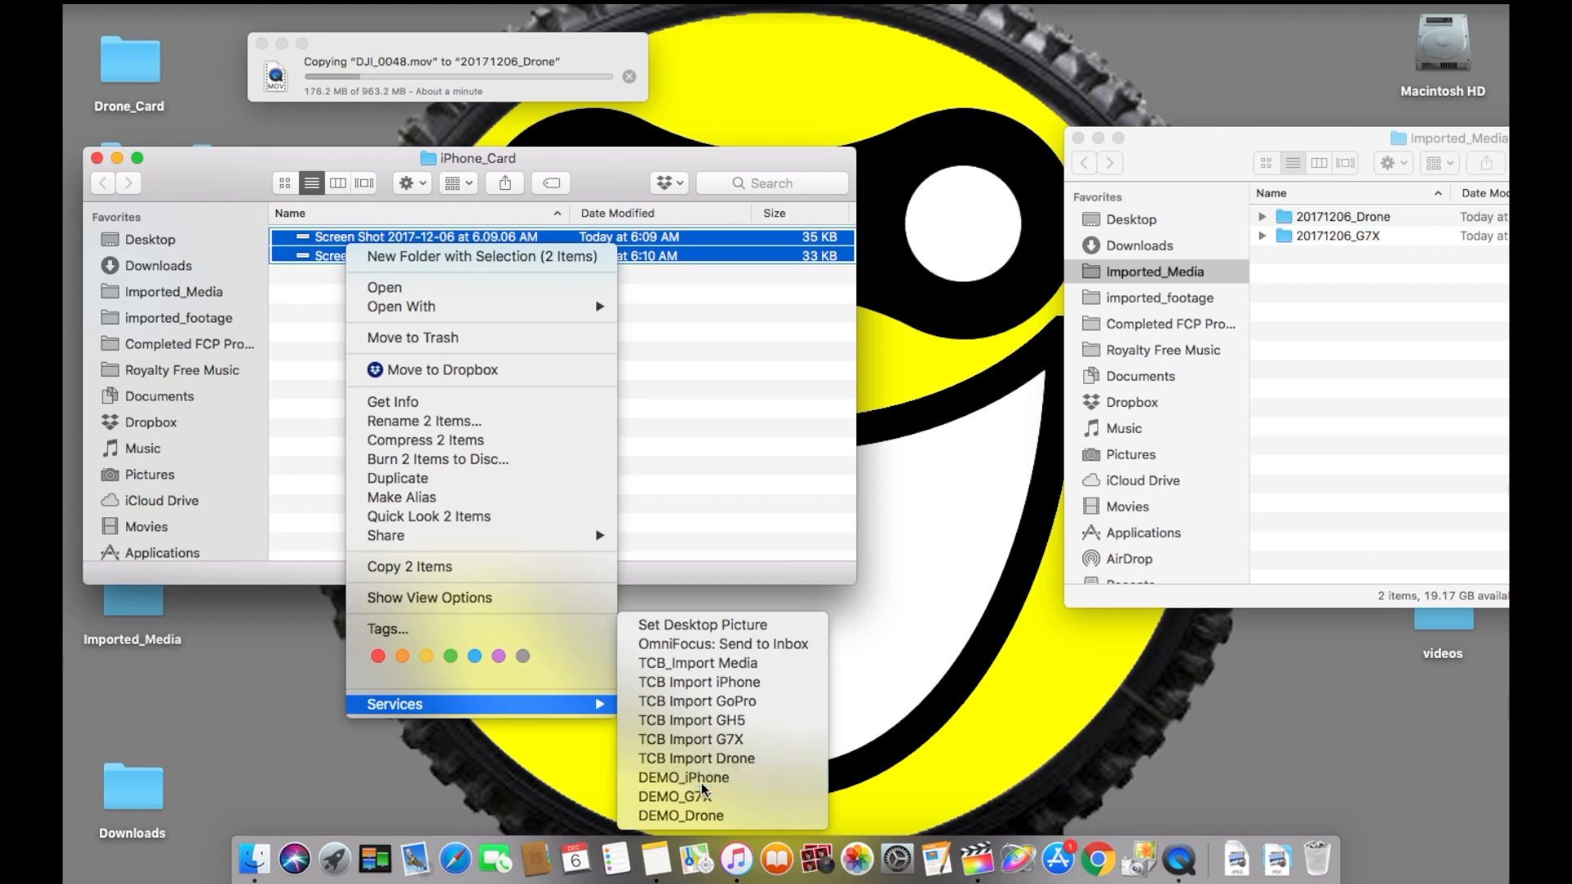
pyautogui.click(97, 157)
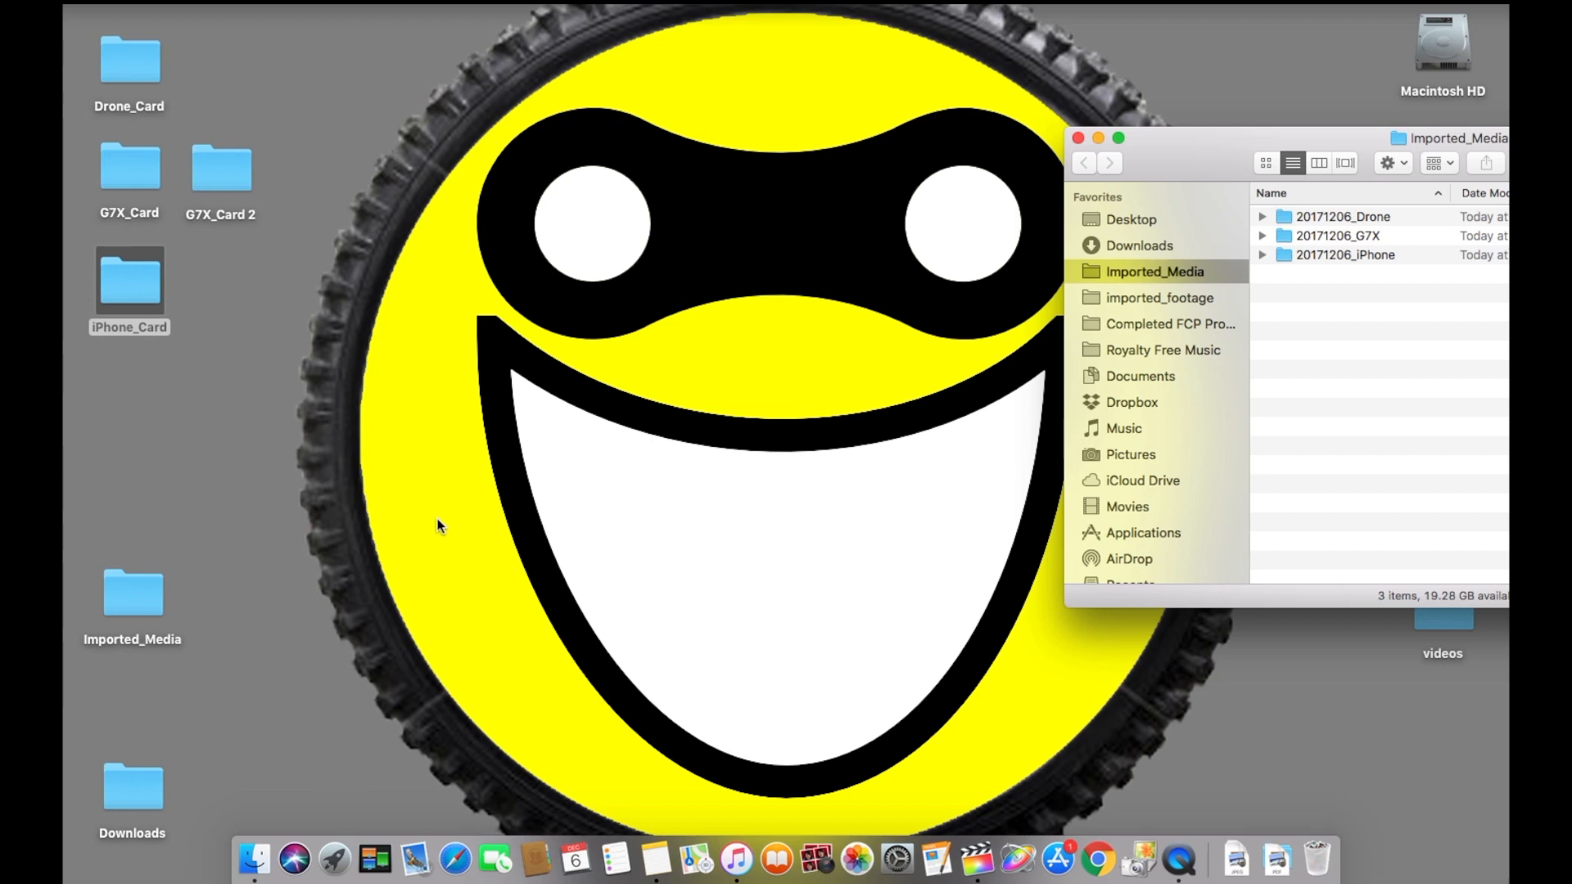
# Extract datedfolder.zip in the Downloads folder and open the New Dated Folder action's installer, cancelling the installation.
pyautogui.doubleClick(128, 773)
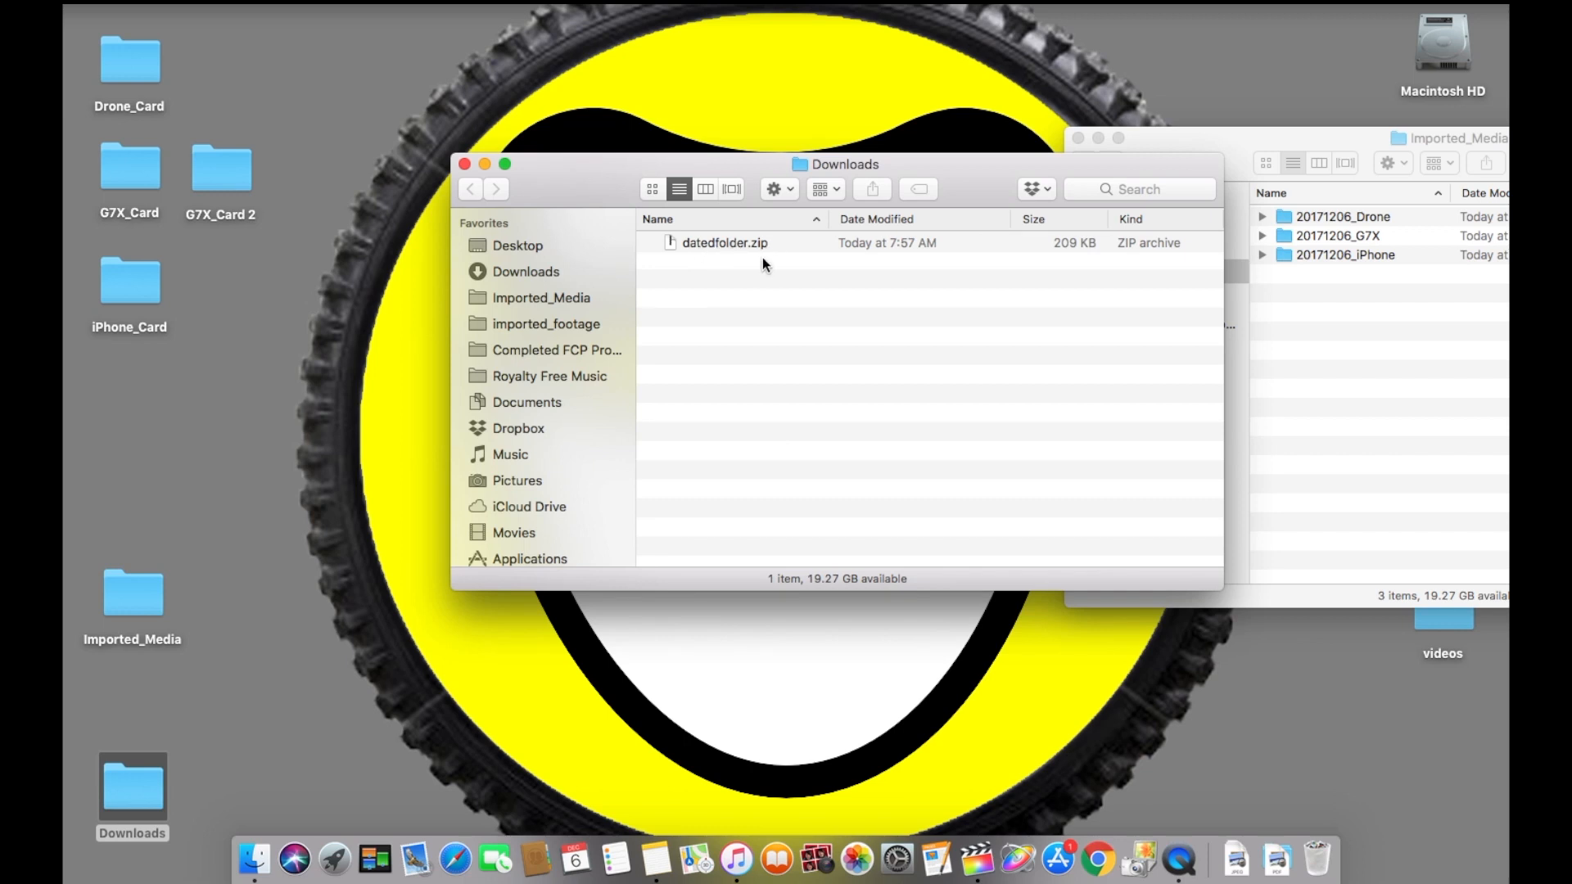
pyautogui.click(709, 243)
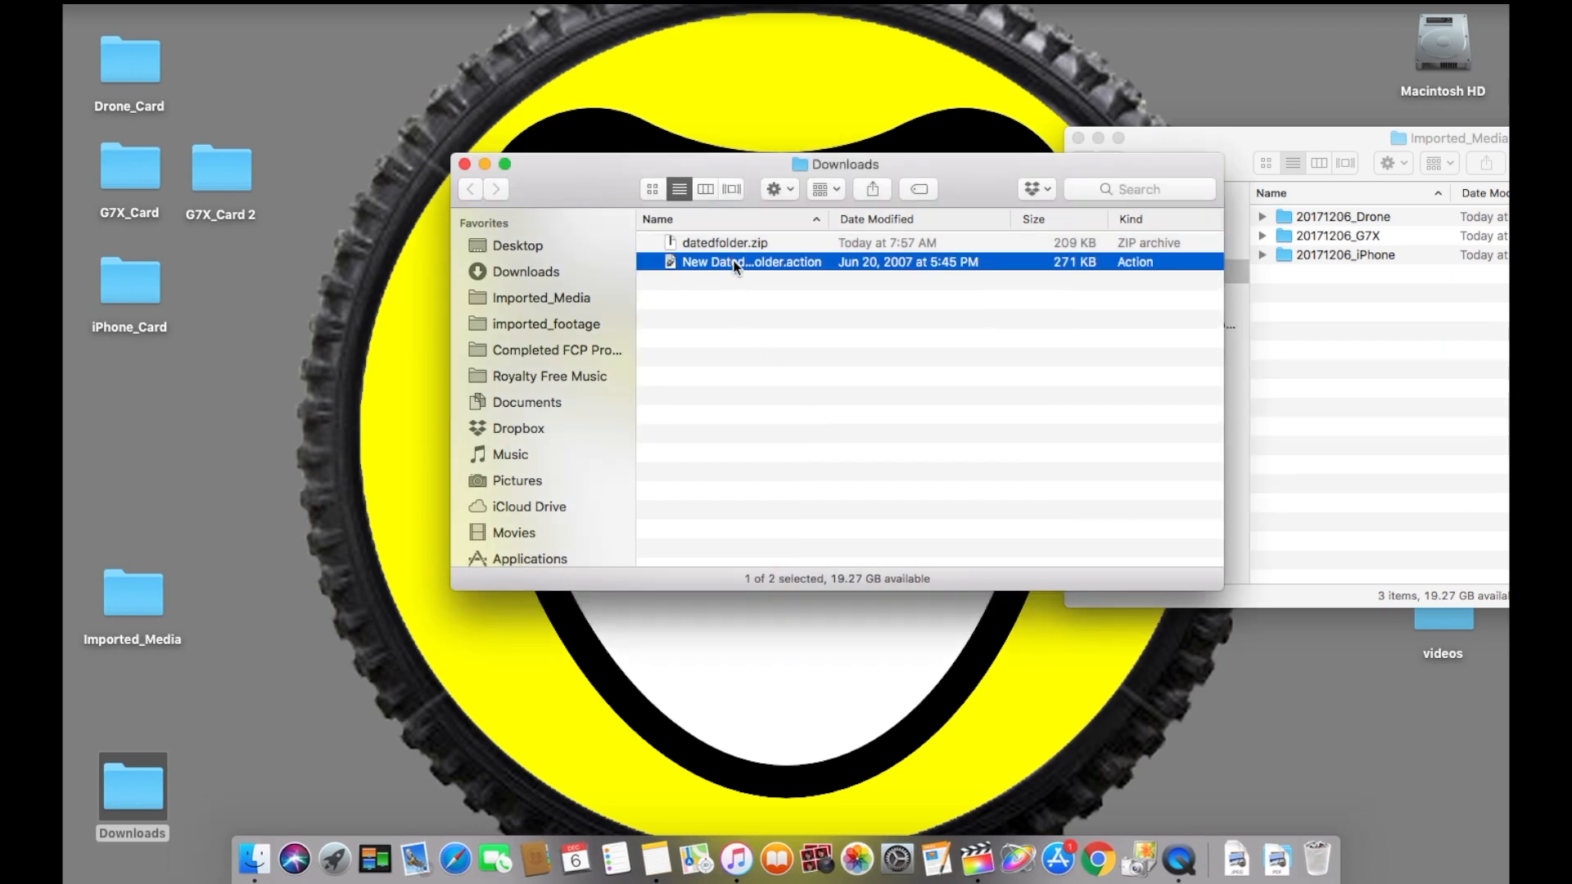
pyautogui.doubleClick(733, 260)
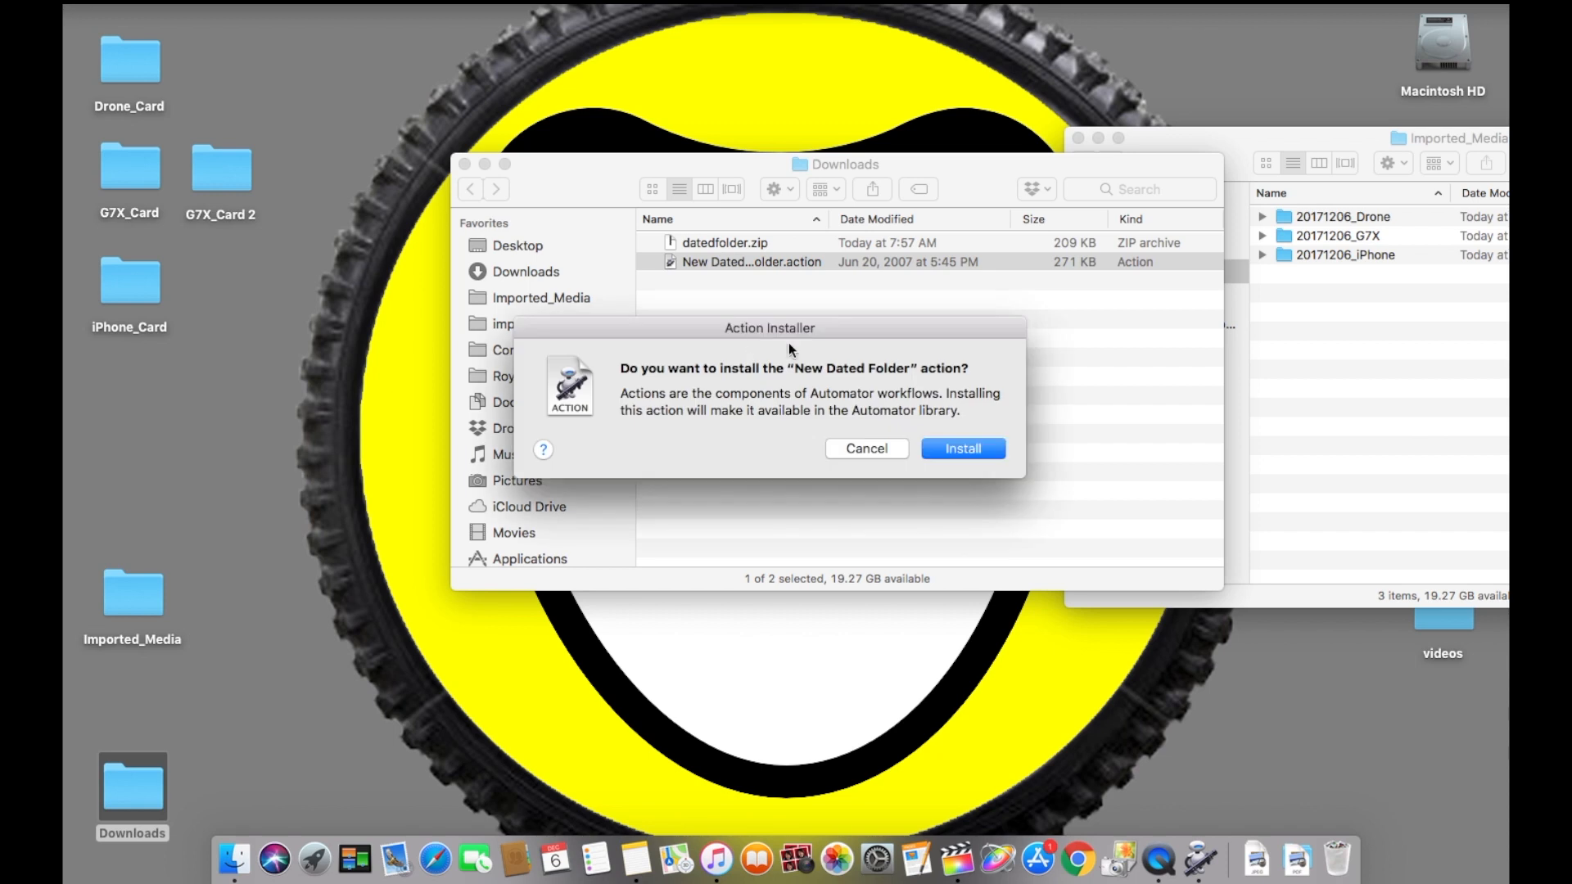
pyautogui.click(868, 450)
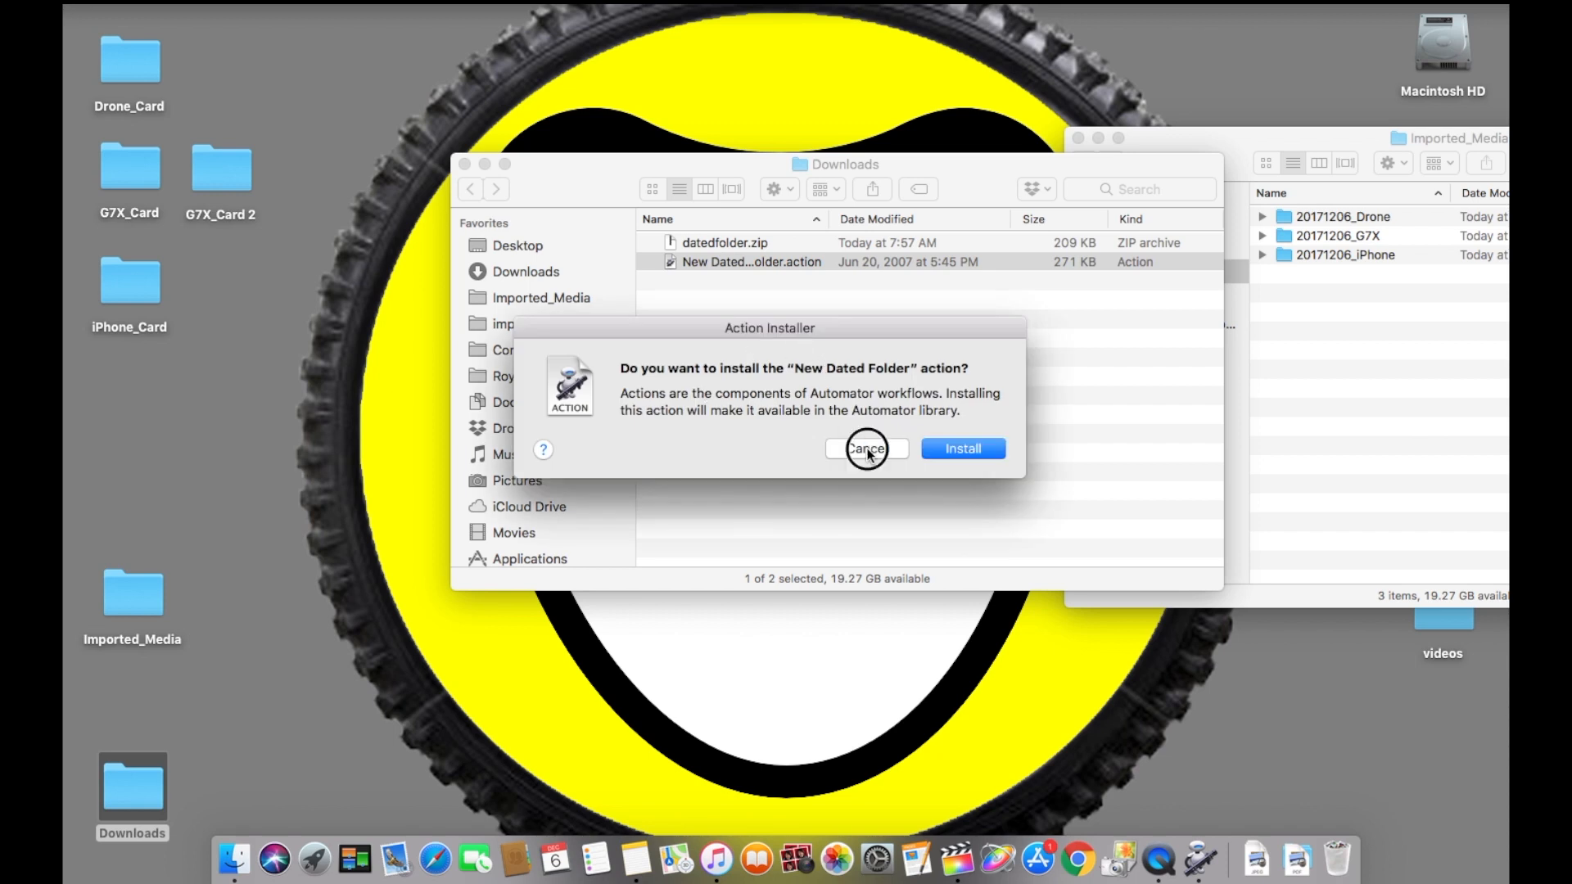